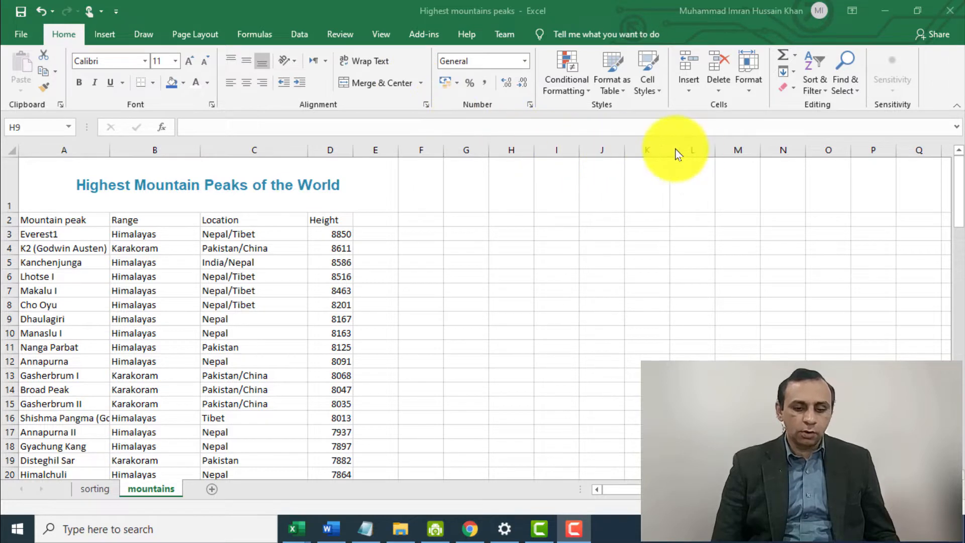
Step: Switch from the mountains worksheet to the empty sorting worksheet
click(508, 304)
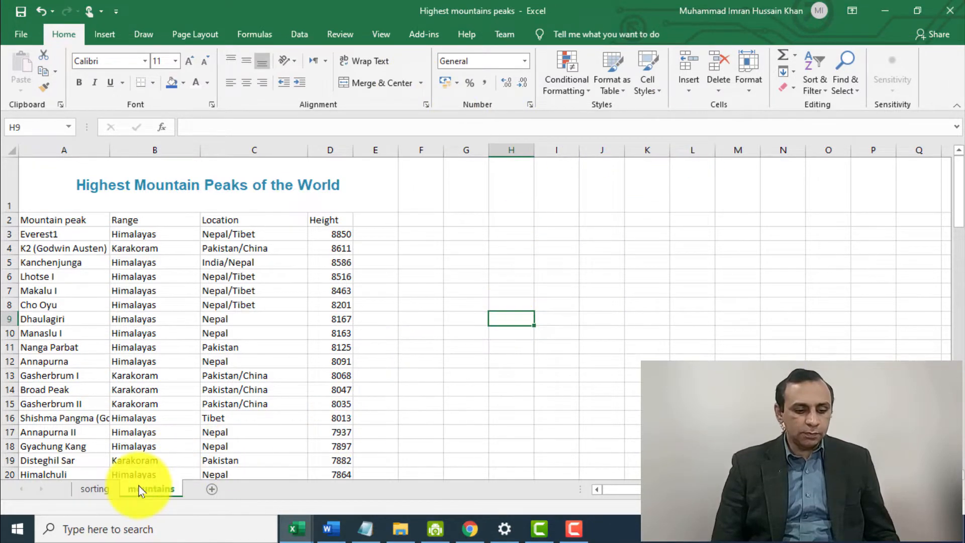
click(114, 487)
click(173, 305)
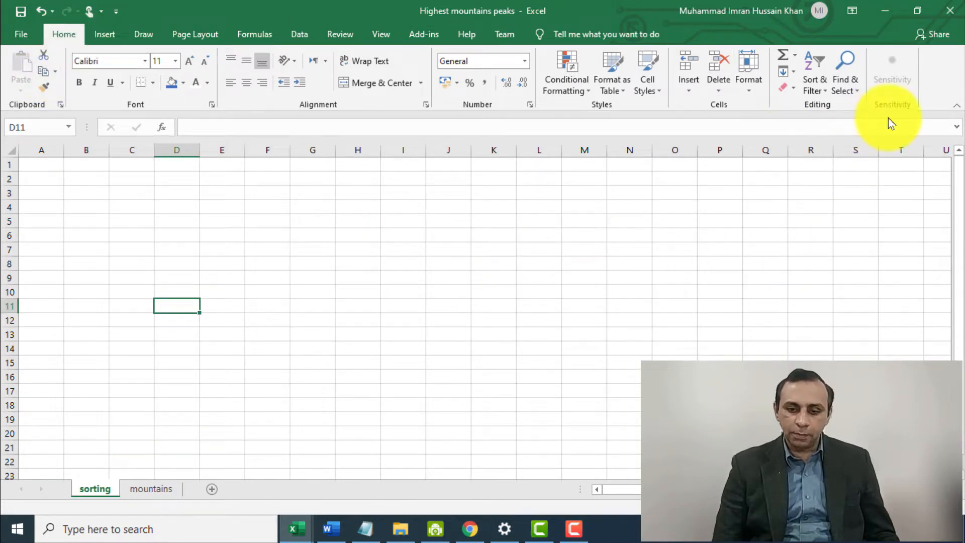
Step: Examine where the sorting and filtering commands are offered and which options they contain
click(820, 90)
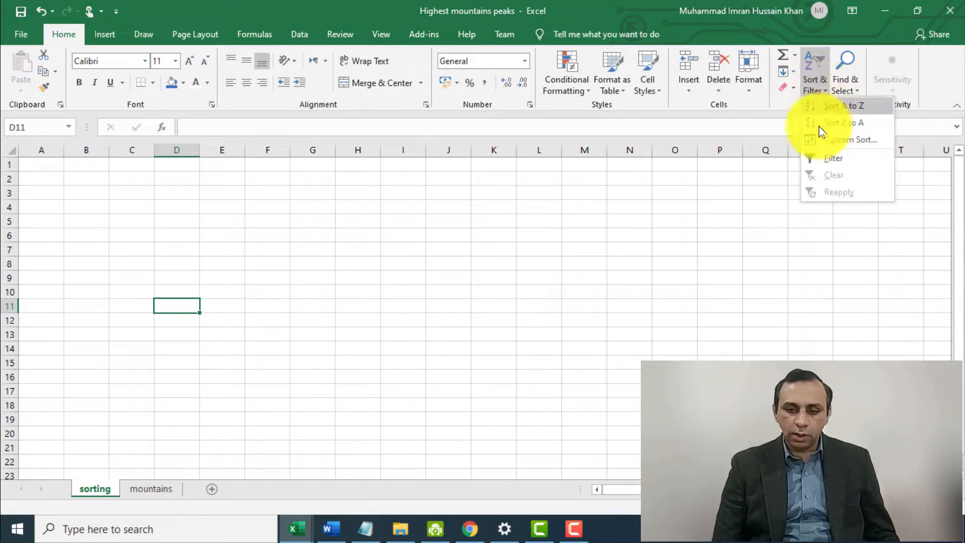
click(536, 245)
click(299, 35)
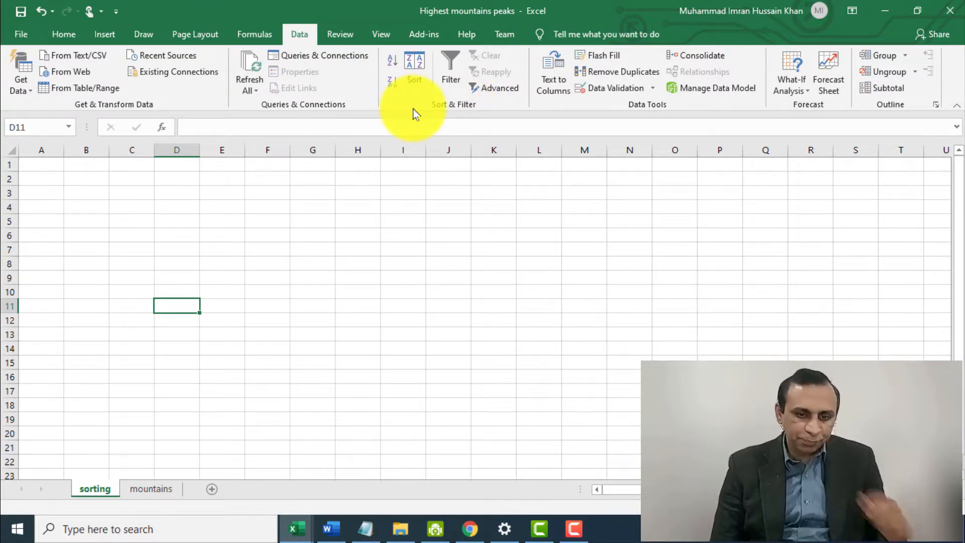
click(57, 36)
click(495, 251)
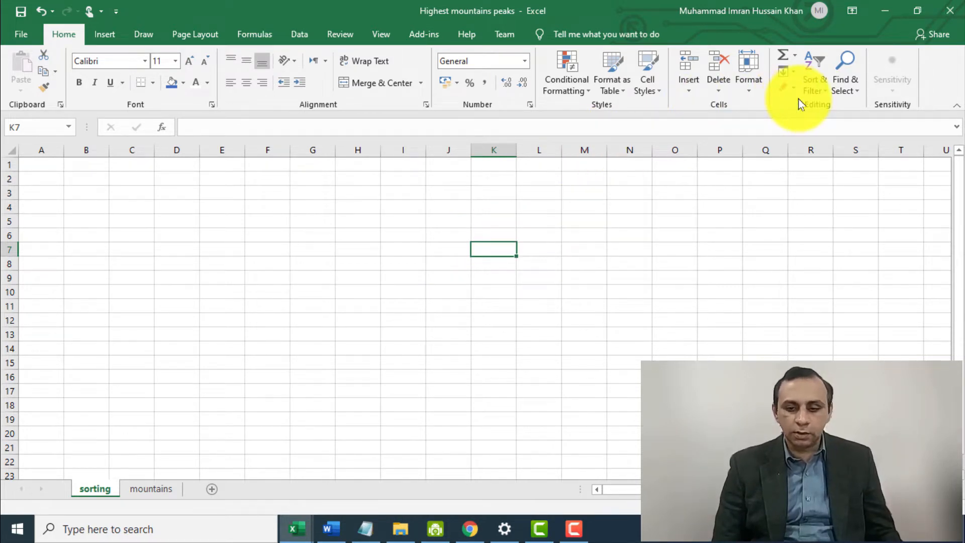
click(814, 90)
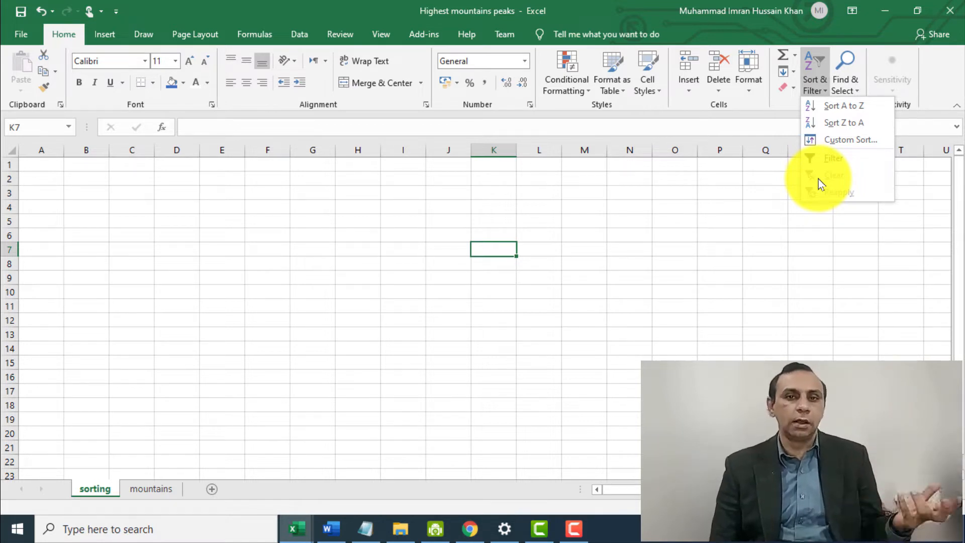
click(693, 203)
click(693, 204)
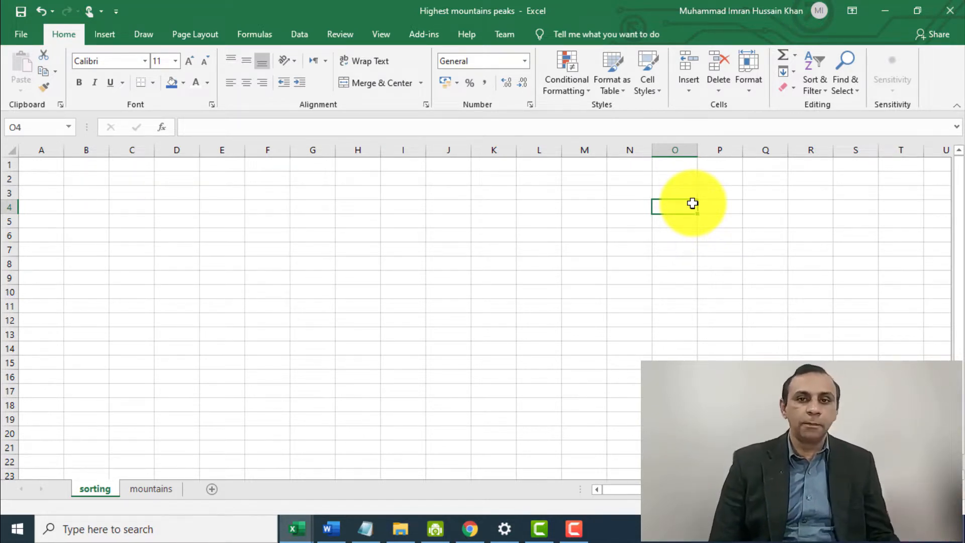
click(118, 224)
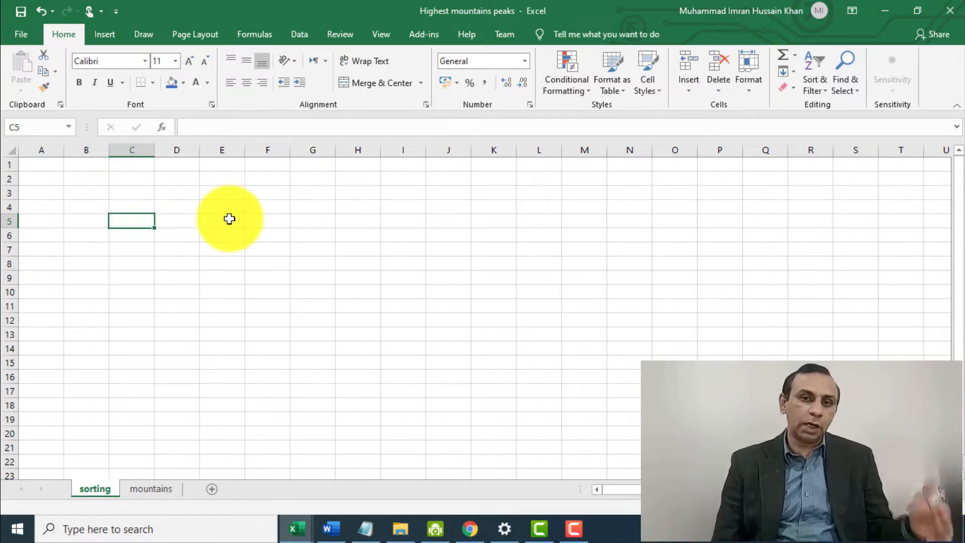
click(229, 218)
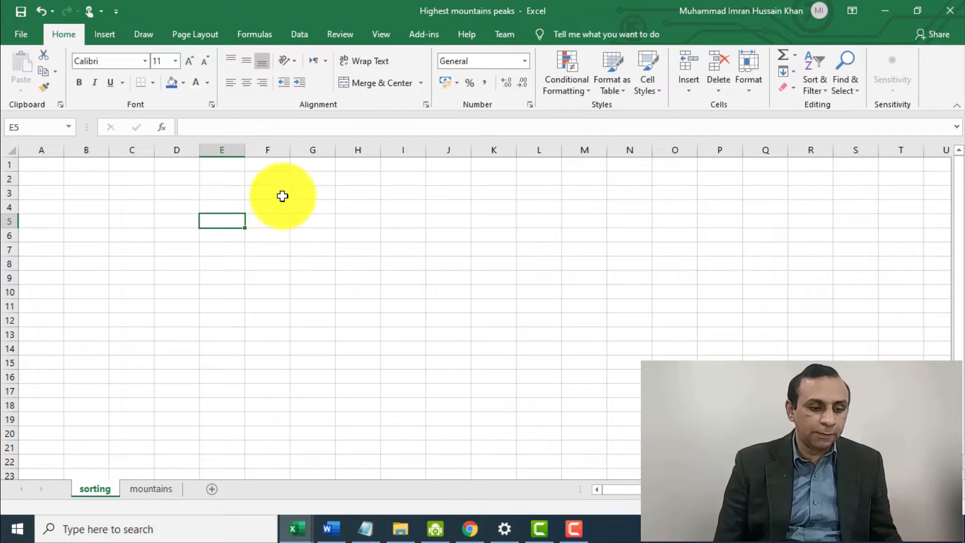
Step: Enter the numbers 5, 8, 6, 9, 22, 6, 3, 12, 9, 7 and 85 down cells A1 to A11
click(50, 164)
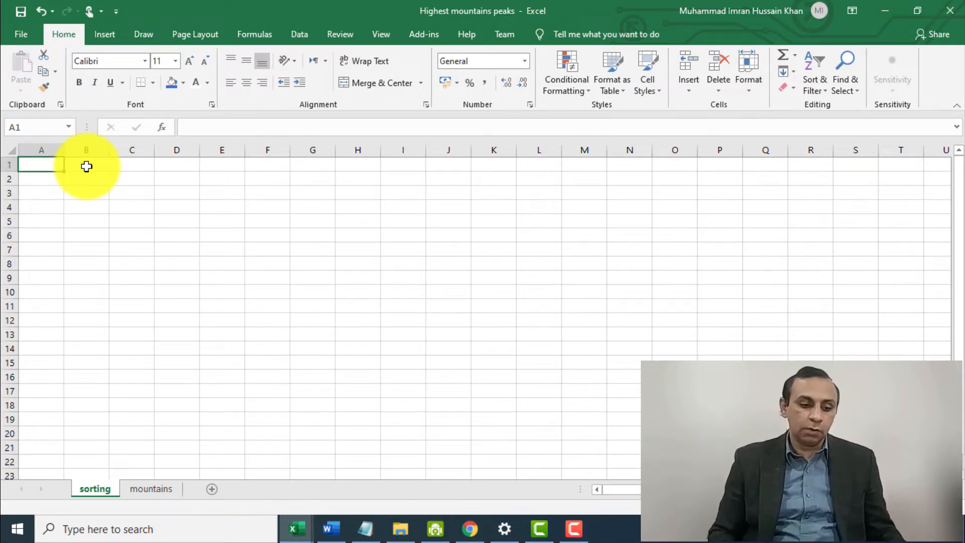
text(5)
key(Return)
text(8)
key(Return)
text(6)
key(Return)
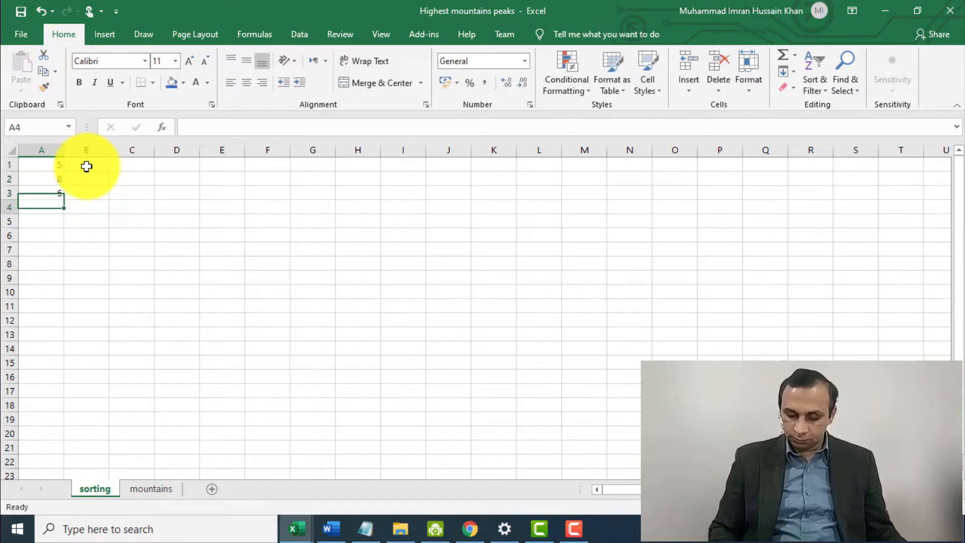
text(9)
key(Return)
text(22)
key(Return)
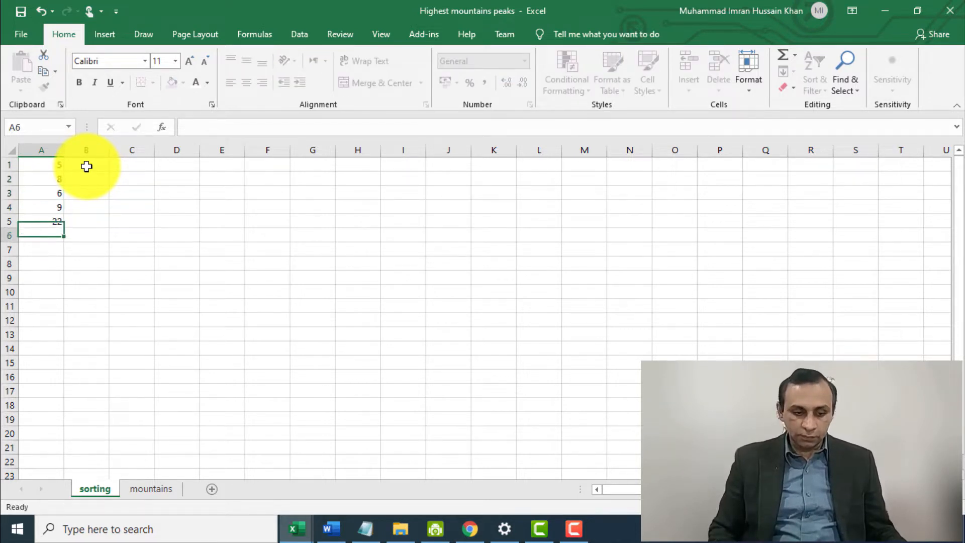
text(6)
key(Return)
text(3)
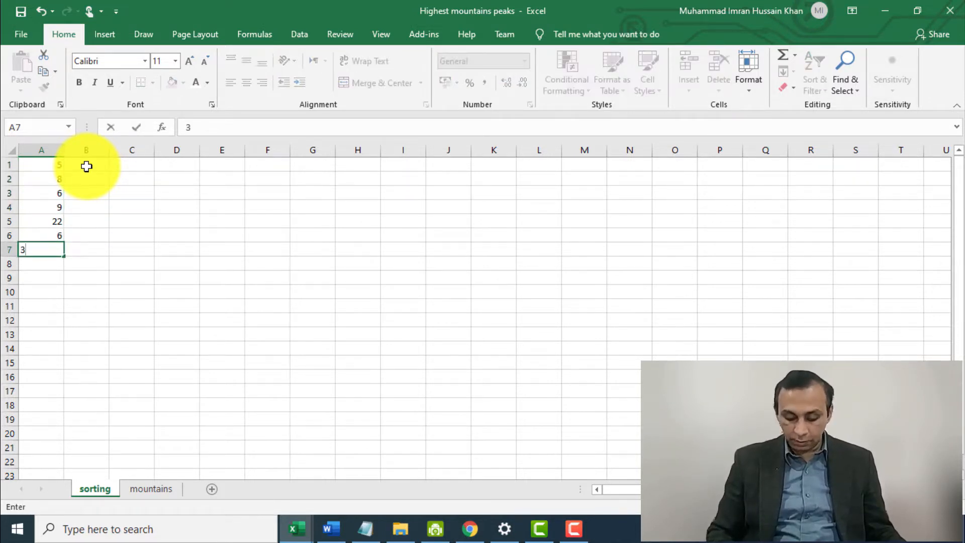
key(Return)
text(12)
key(Return)
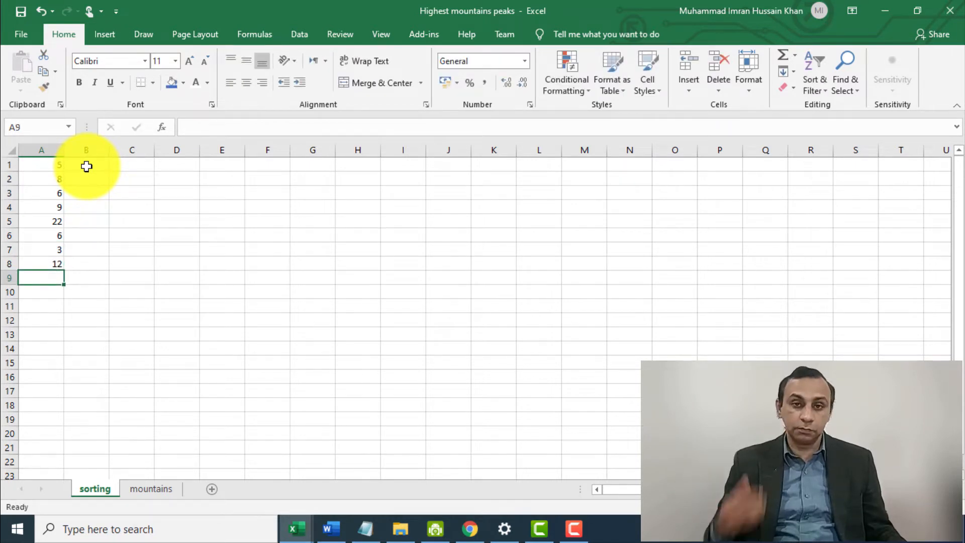
text(9)
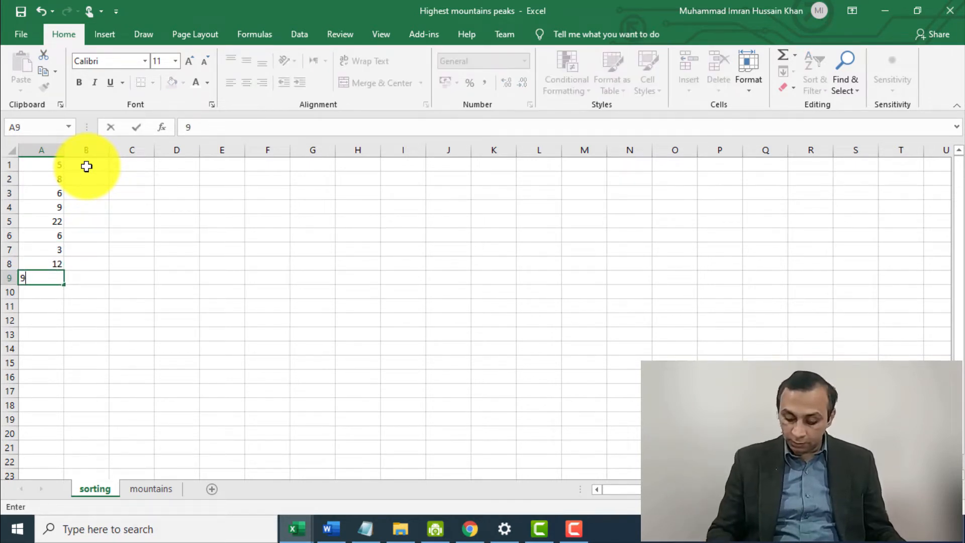
key(Return)
text(7)
key(Return)
text(85)
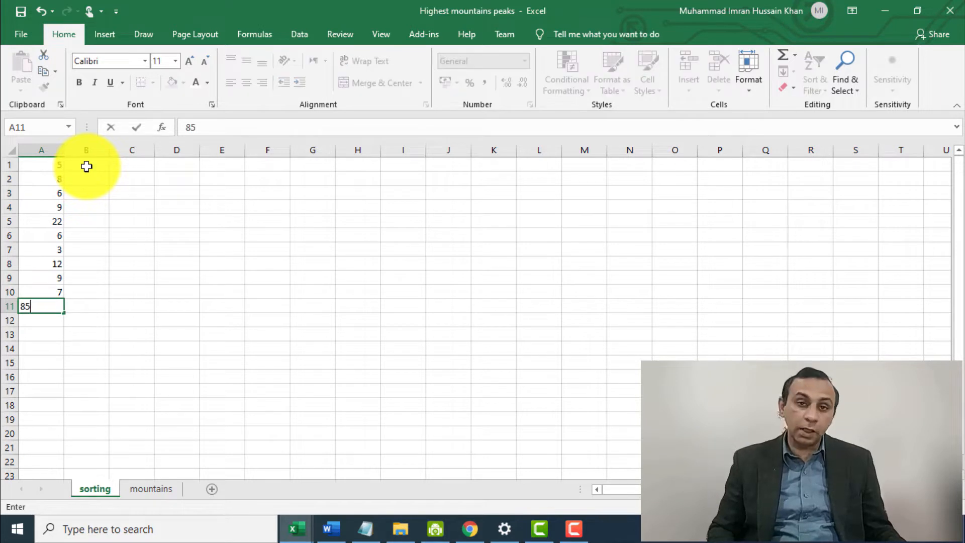
key(Return)
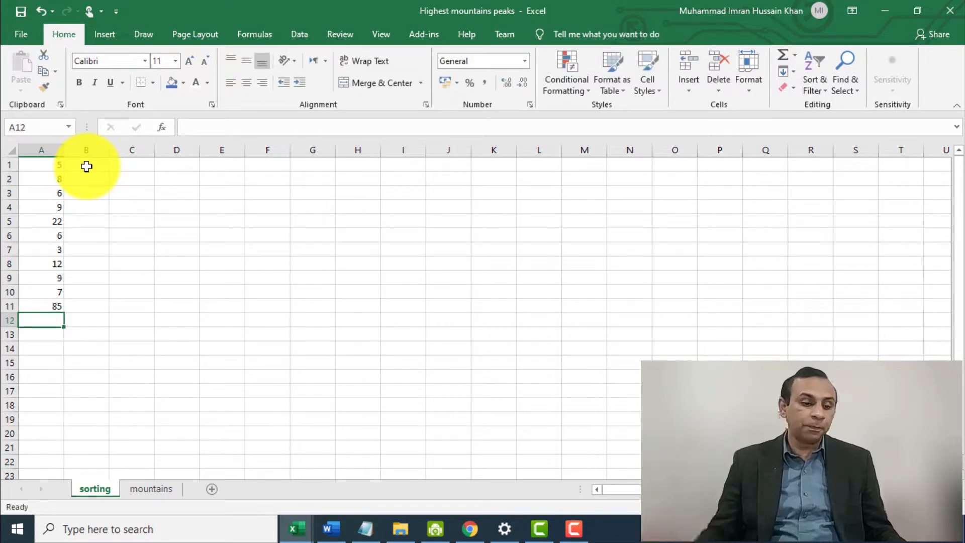
Step: Sort the numbers in A1:A11 from smallest to largest and check the first and last cells
click(37, 165)
drag(46, 167, 54, 305)
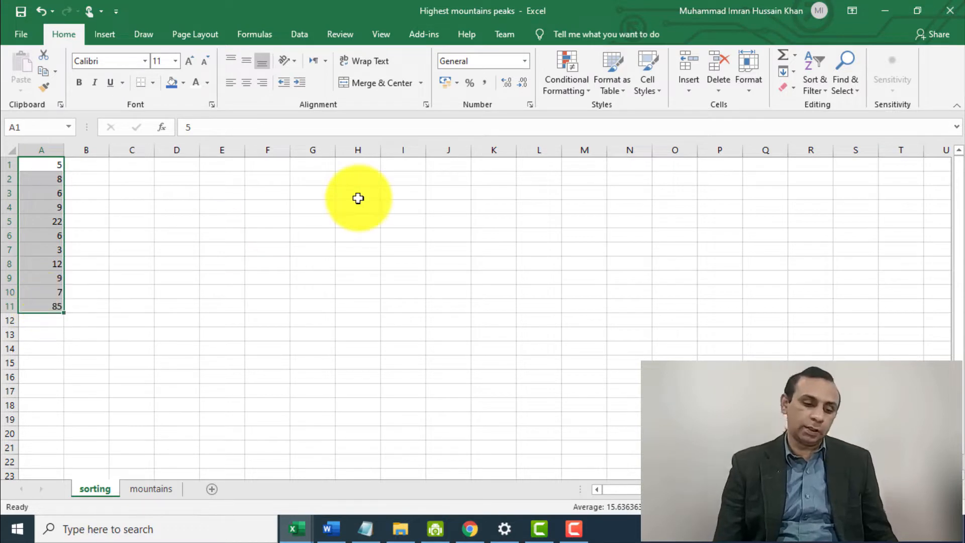
click(809, 92)
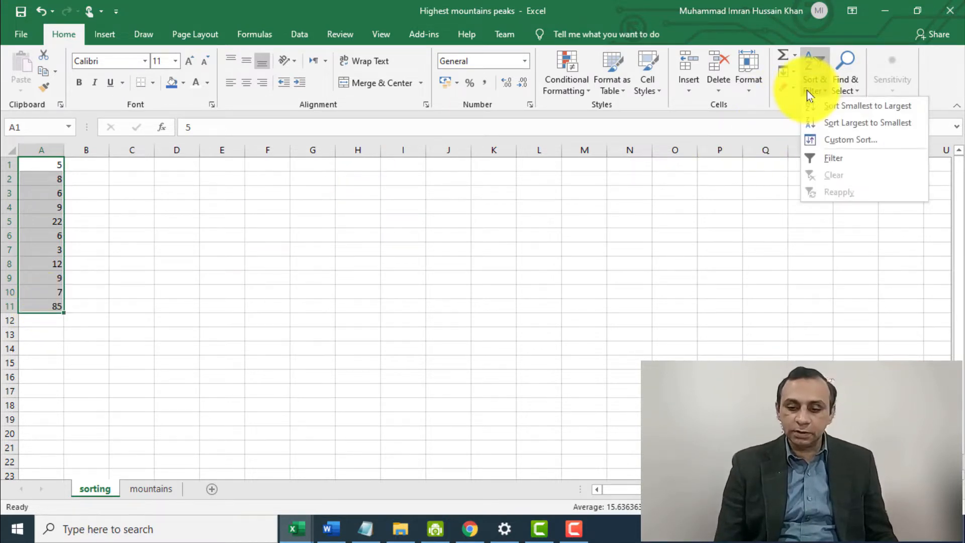
click(898, 110)
drag(369, 319, 432, 341)
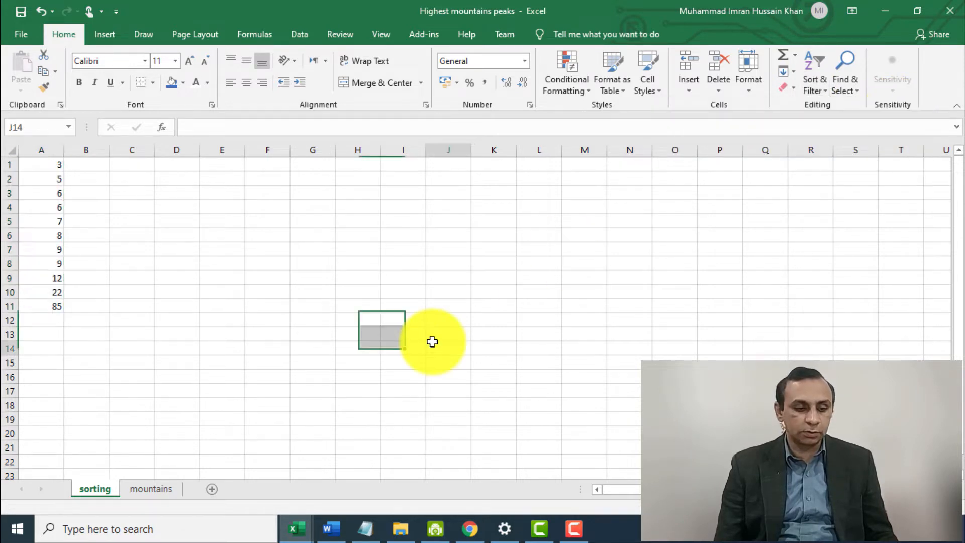
click(51, 172)
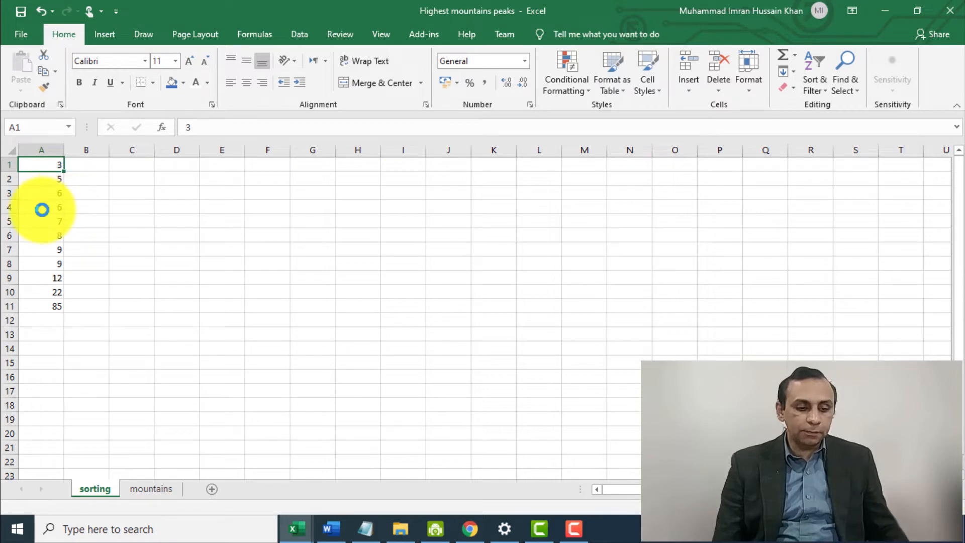
scroll(42, 210, up, 6)
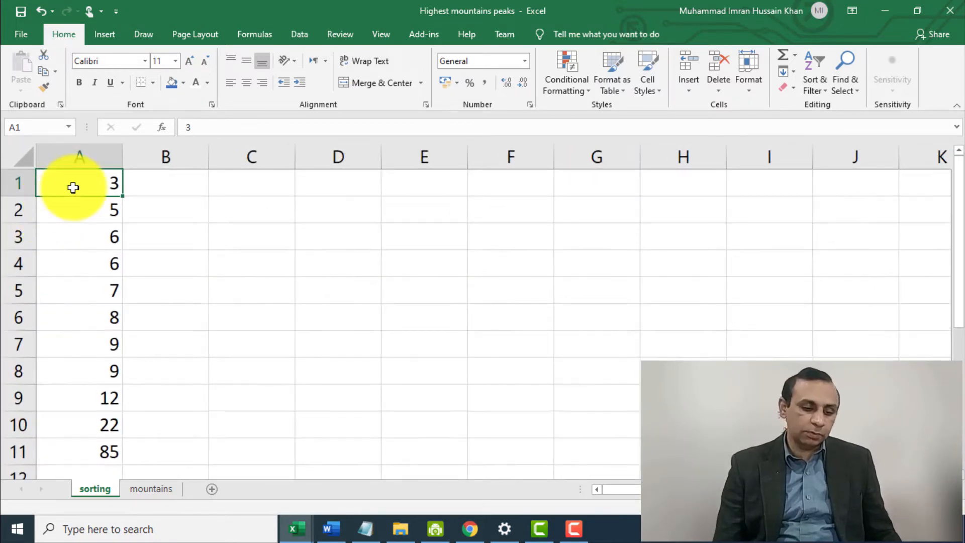
click(83, 450)
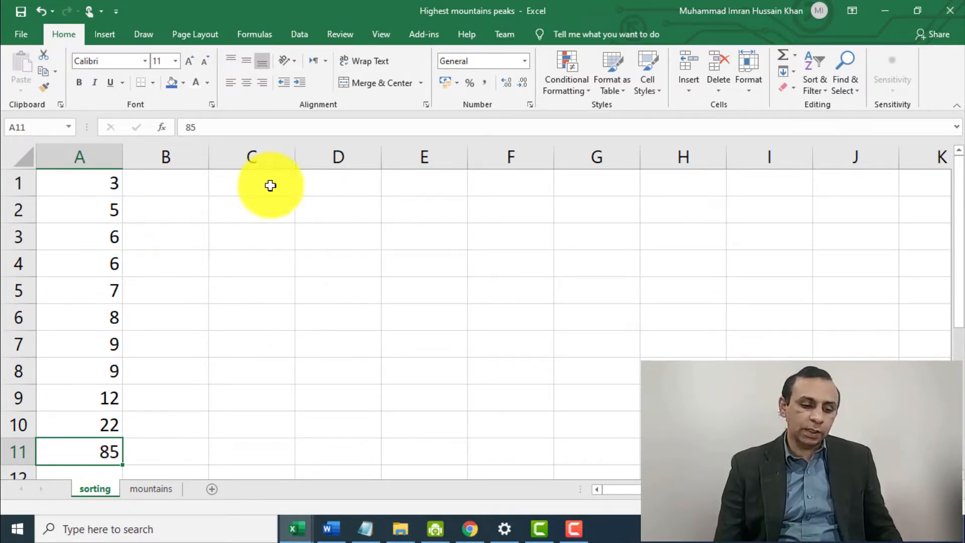
Step: Sort the numbers in A1:A11 from largest to smallest and check the first cell
click(172, 182)
click(101, 187)
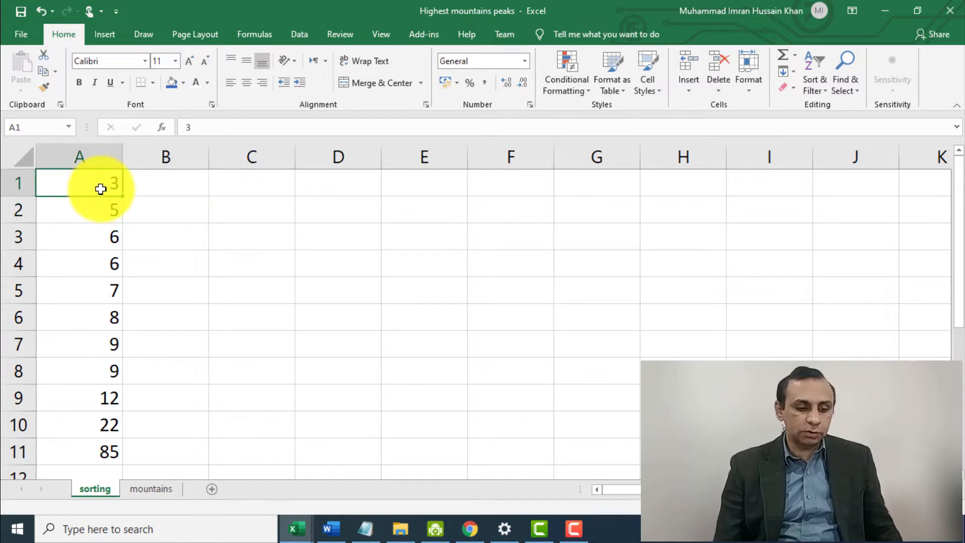
shift+click(83, 447)
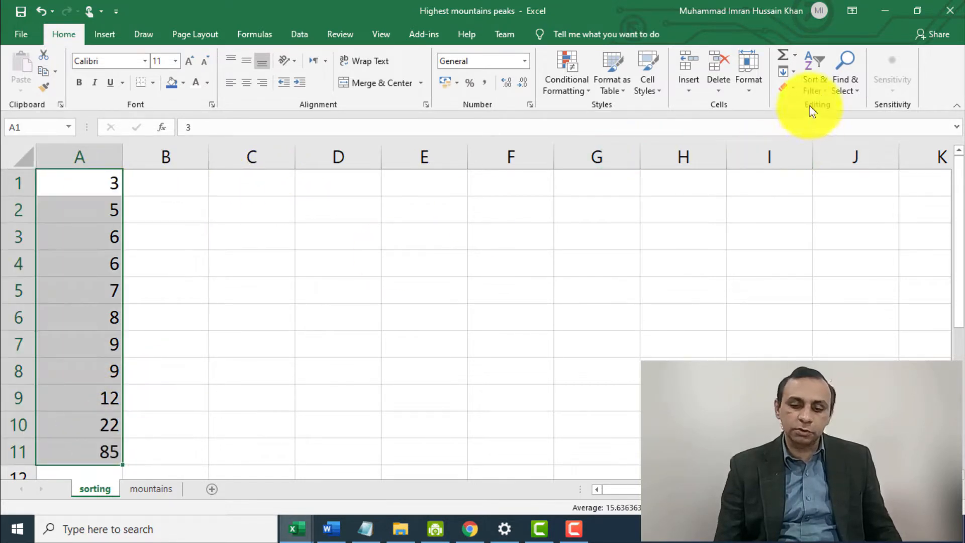
click(814, 91)
click(886, 123)
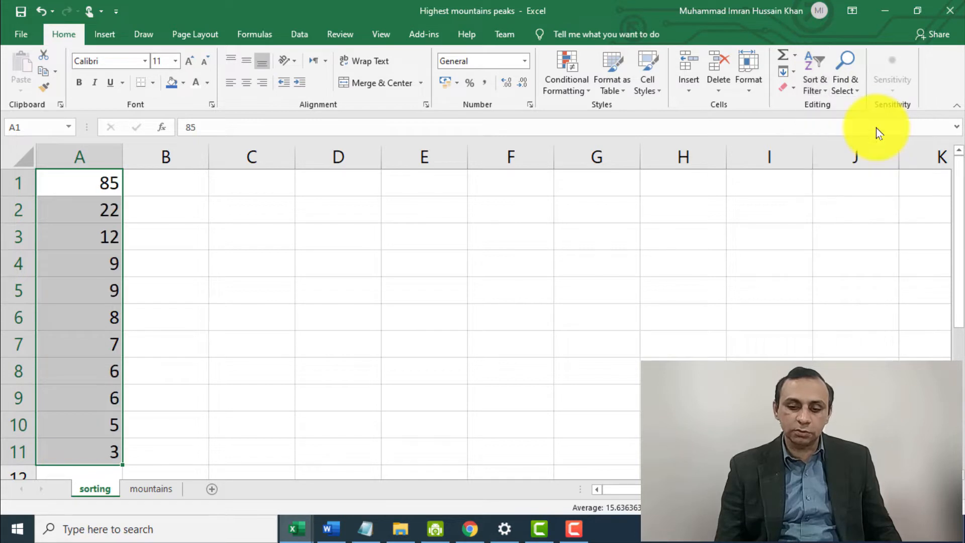
click(311, 321)
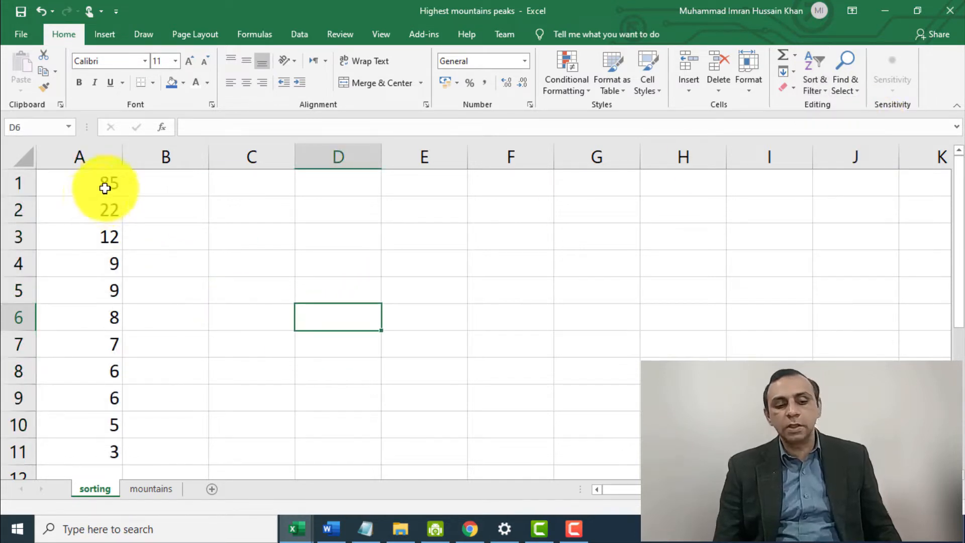
click(105, 188)
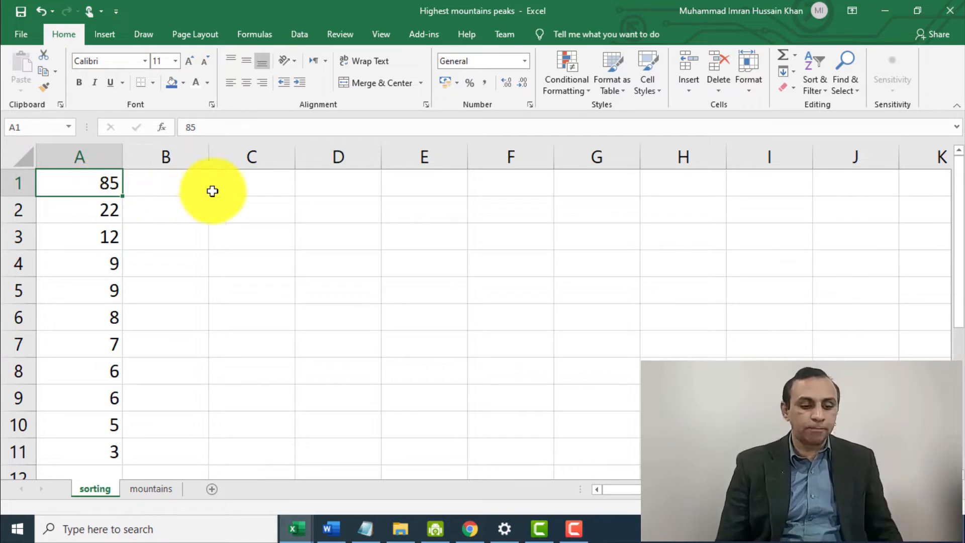
Step: Enter a list of five people's names down cells C1 to C5
click(276, 183)
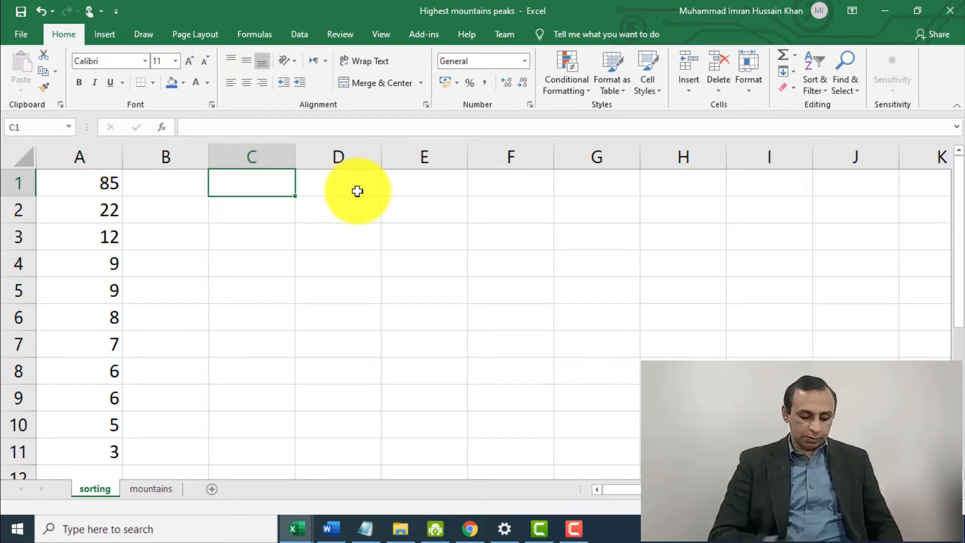
text(IMRAN)
key(Return)
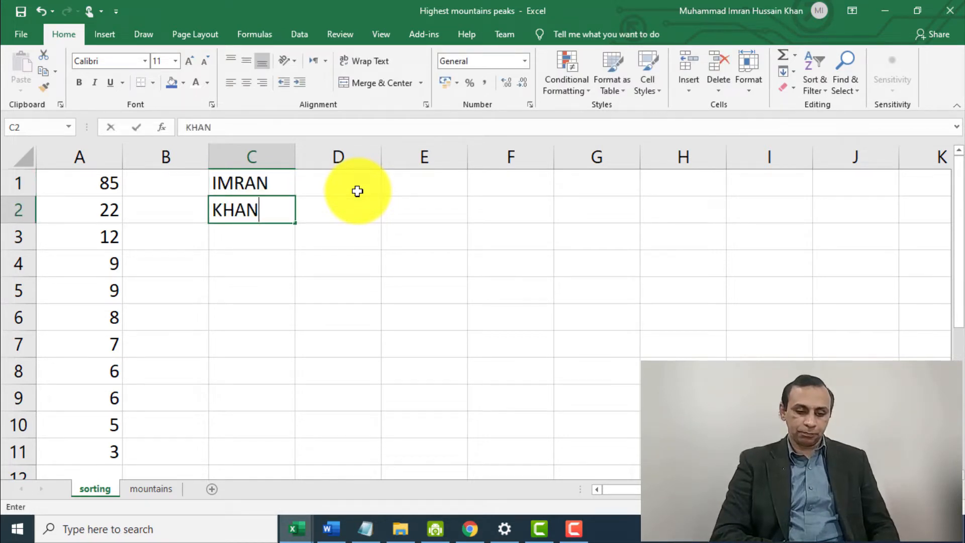
key(Return)
text(IRAFAN)
key(Return)
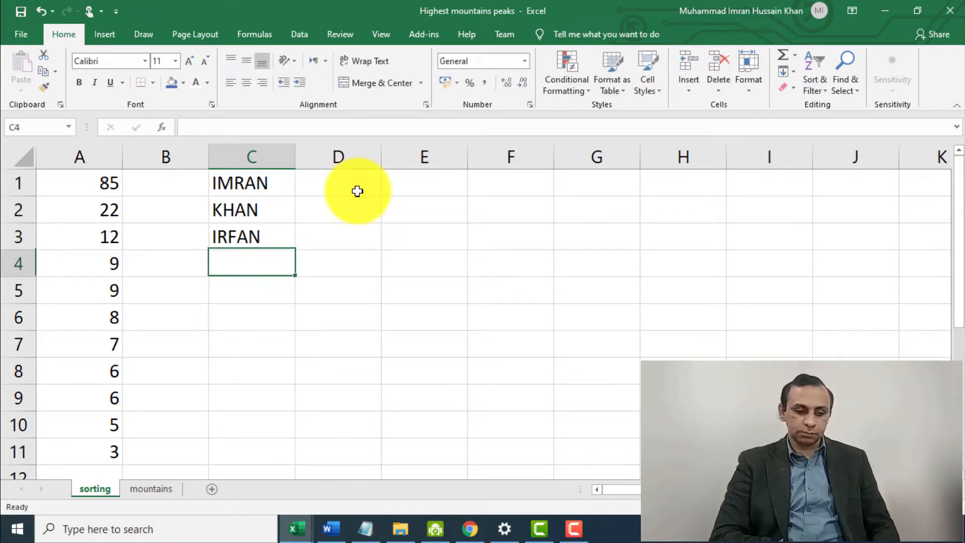
text(IQBAL)
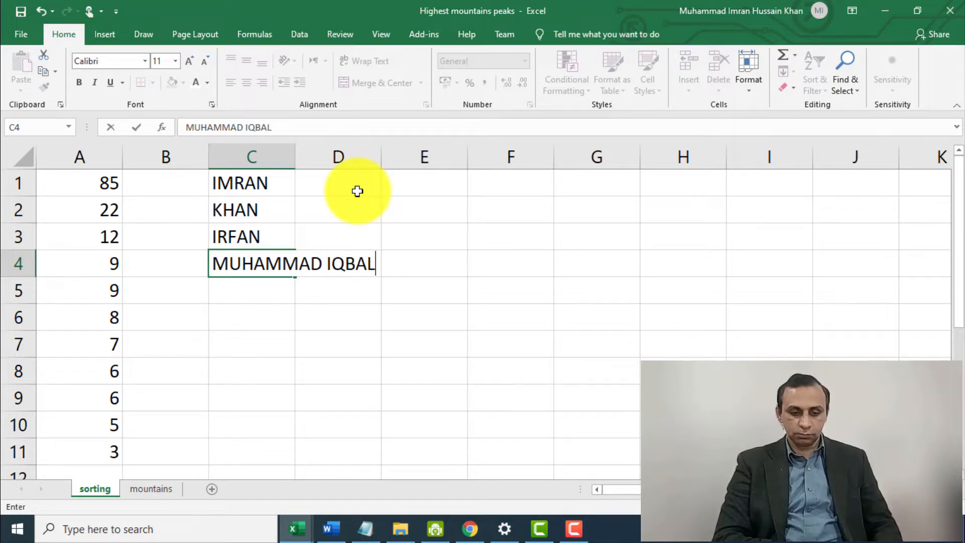
key(Return)
text(KHURAM)
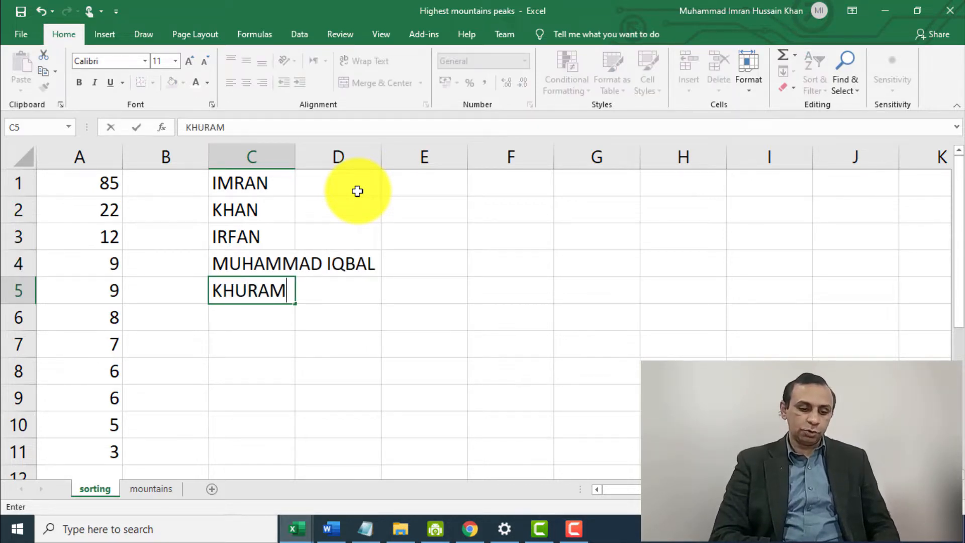
key(Return)
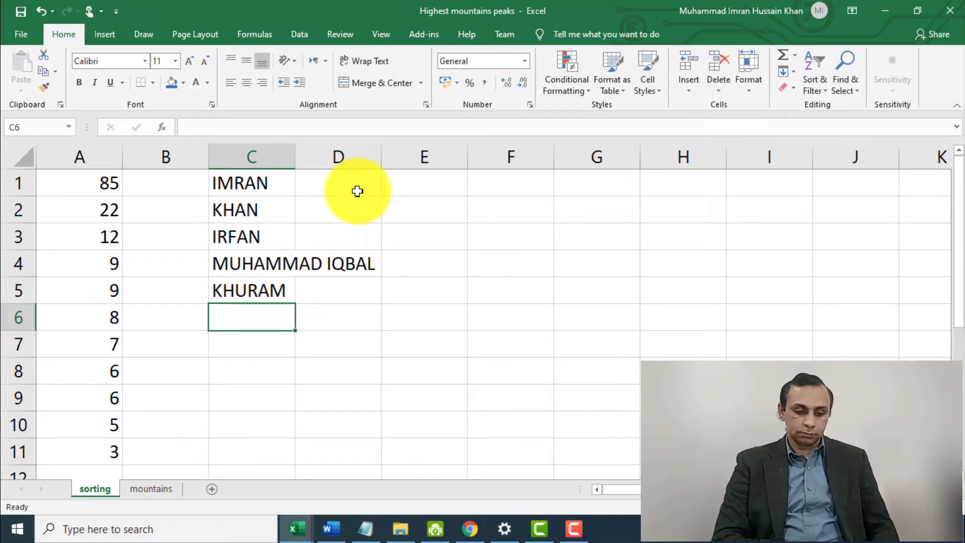
text(S)
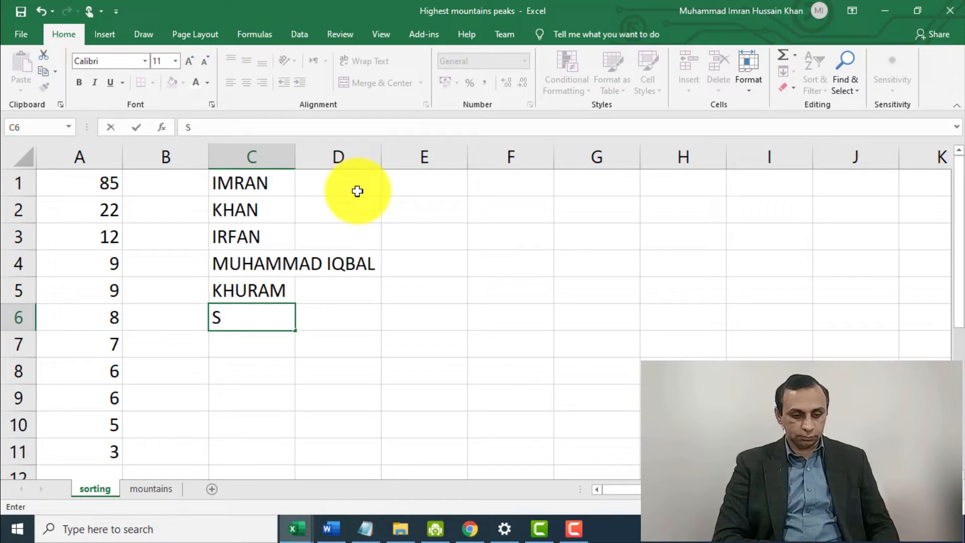
key(Escape)
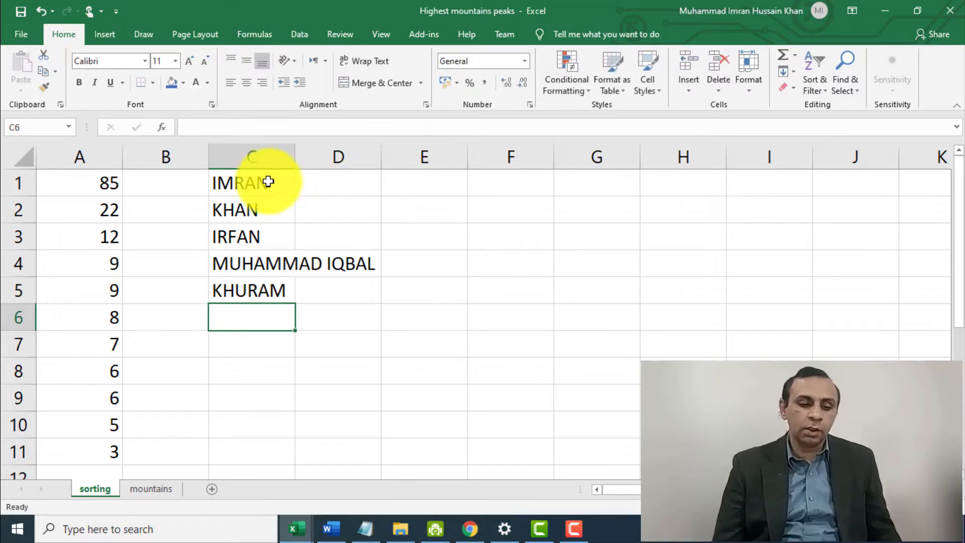
Step: Sort the names in C1:C5 from A to Z and check the first cell
drag(262, 179, 254, 282)
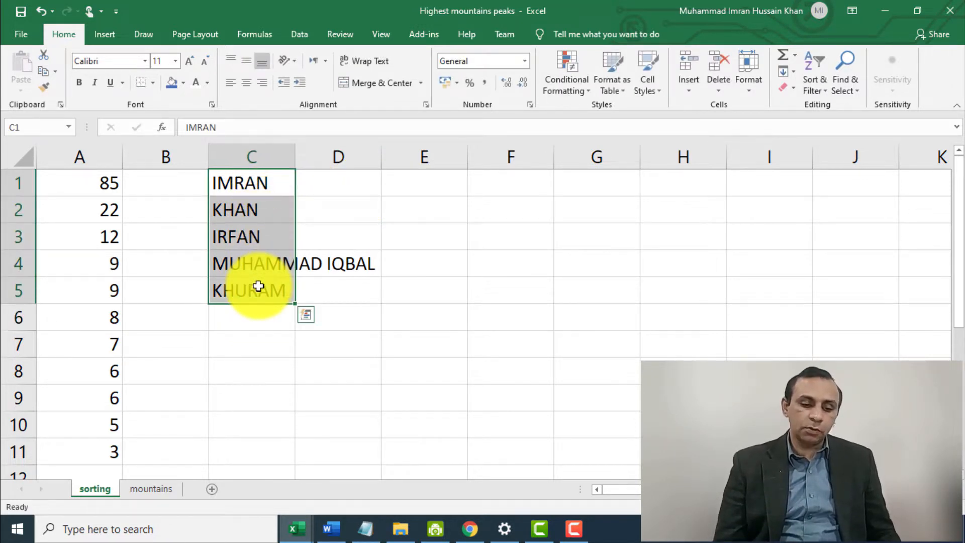
click(820, 90)
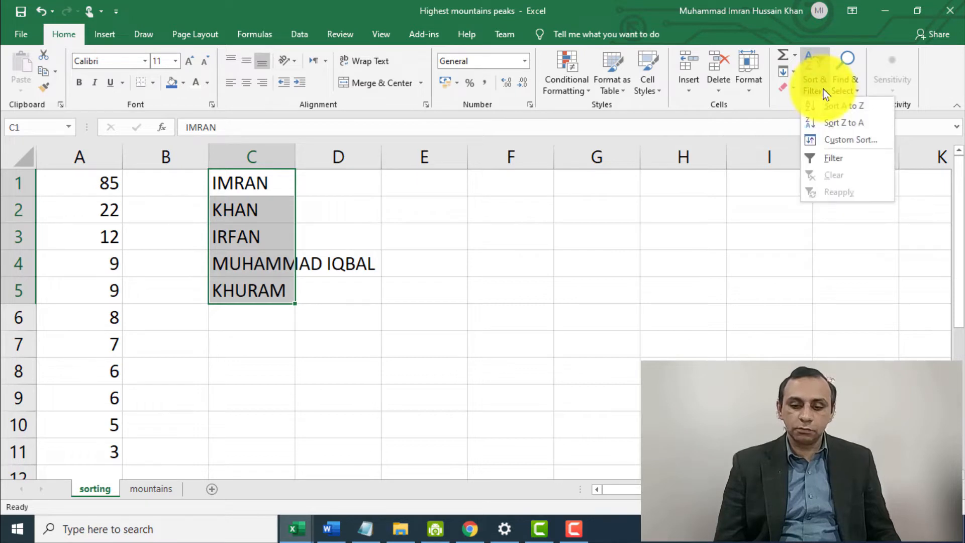
click(857, 115)
click(624, 291)
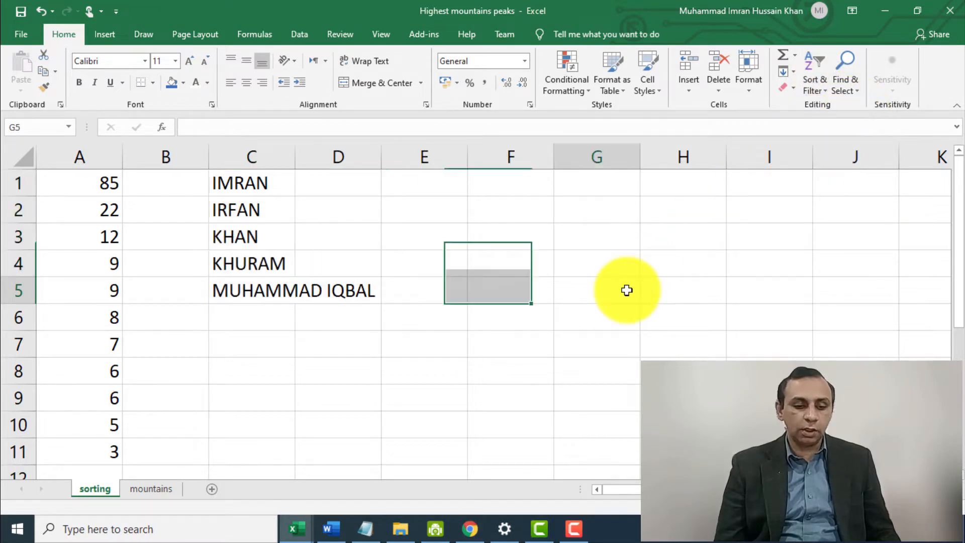
click(259, 186)
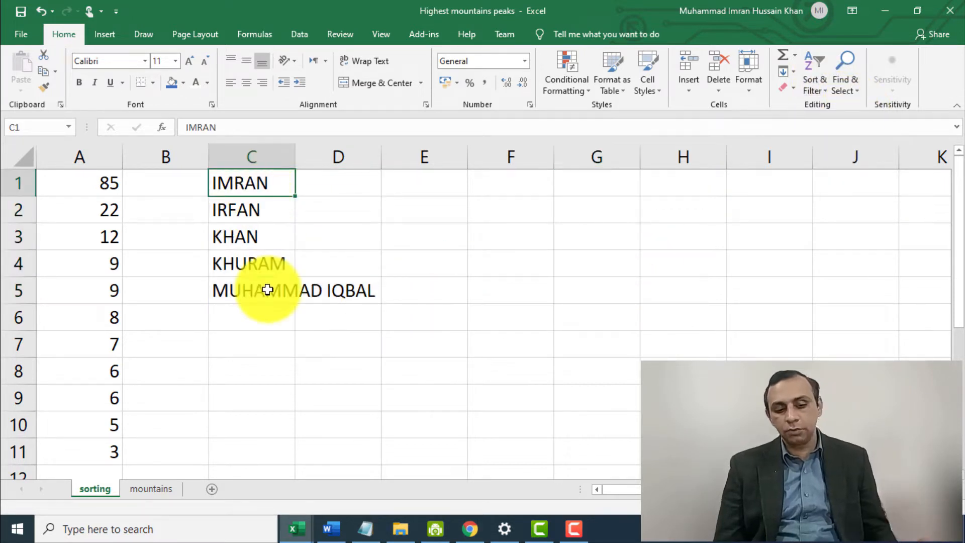
Step: Sort the names in C1:C5 from Z to A, and undo that sort
drag(267, 290, 254, 189)
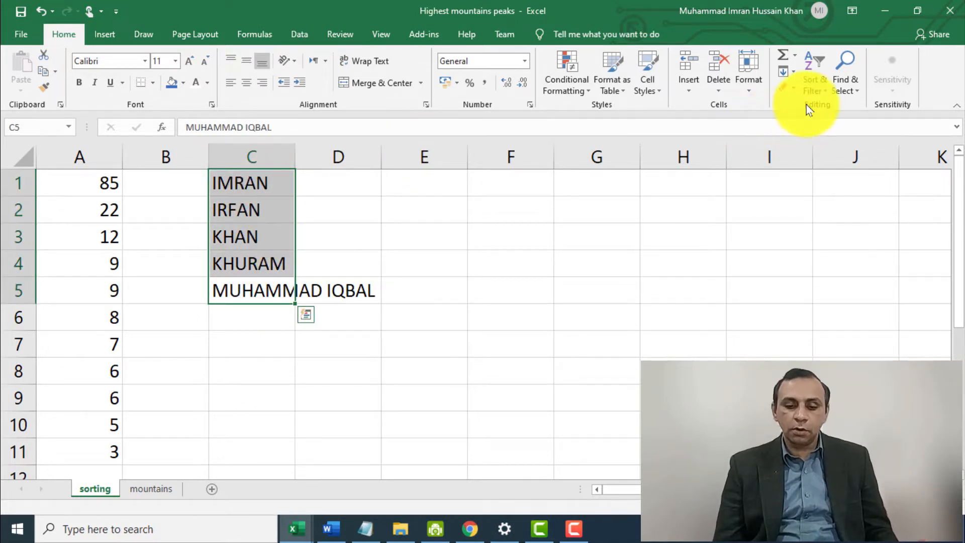
click(815, 86)
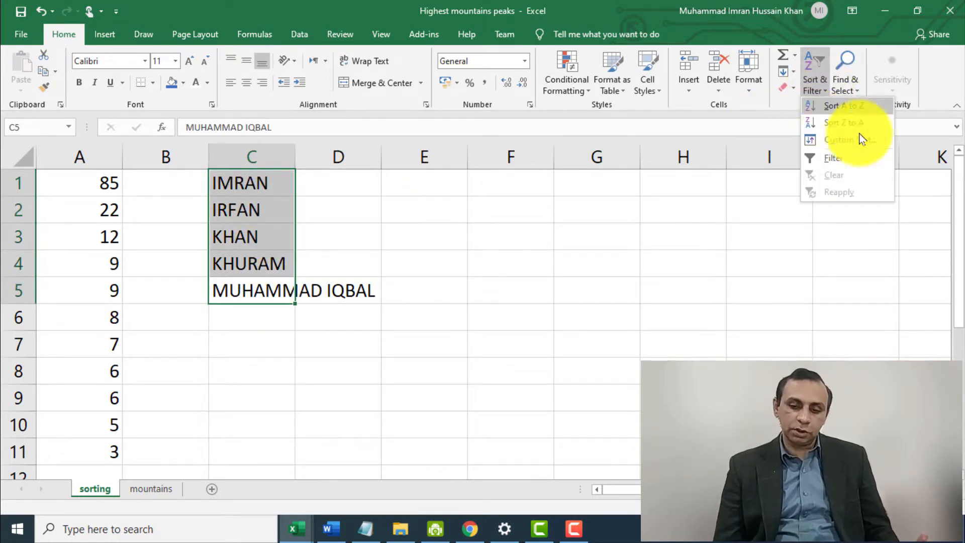
click(873, 129)
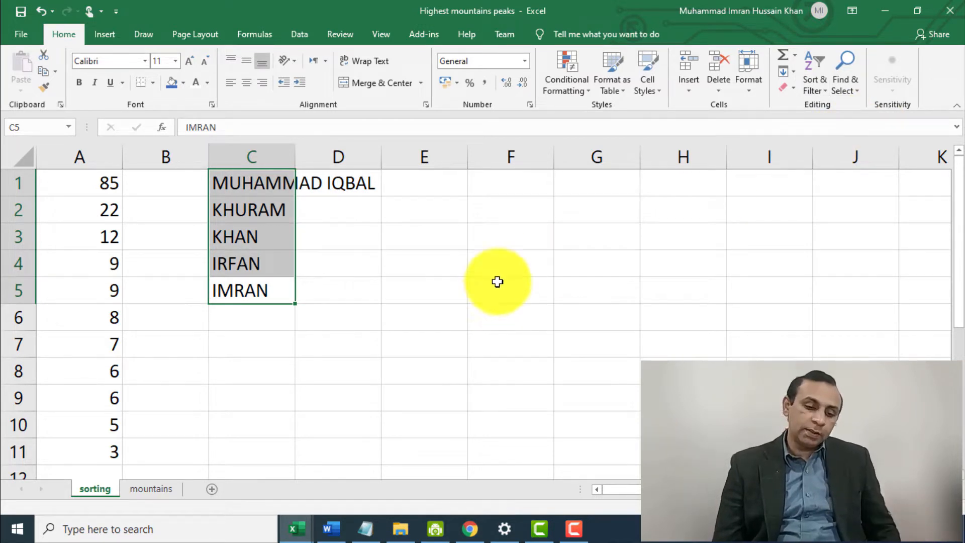
key(ctrl+z)
Step: Sort the selected names in C1:C5 from A to Z and again from Z to A using the direct sort commands
click(308, 39)
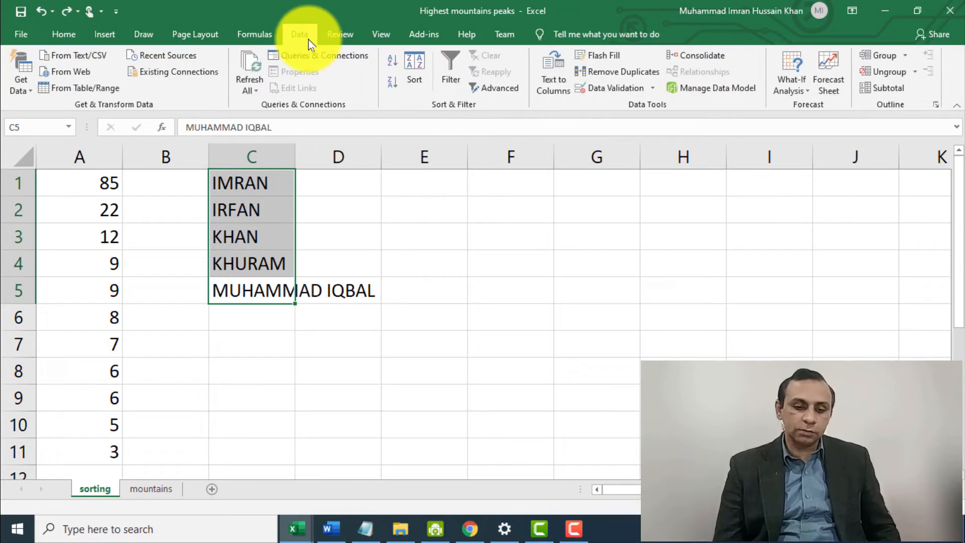
click(395, 63)
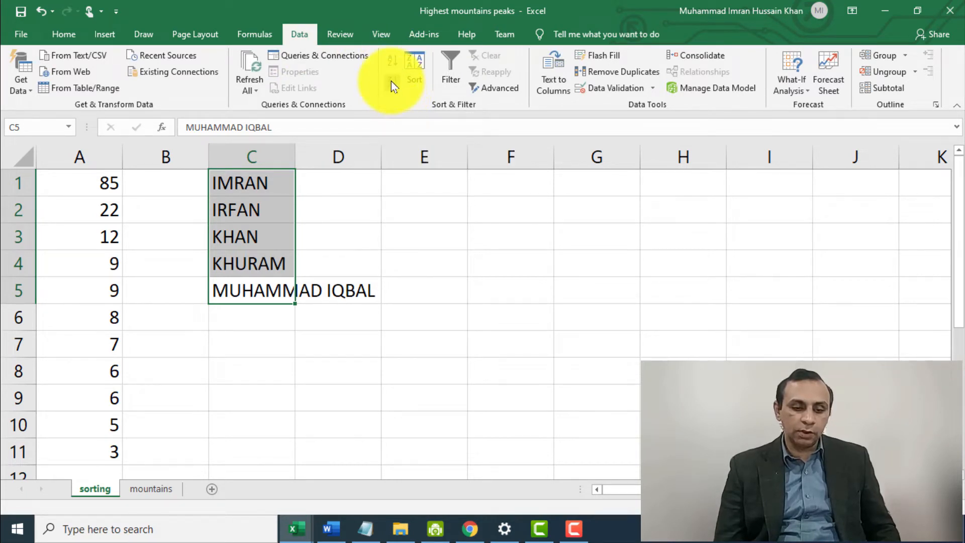
click(391, 81)
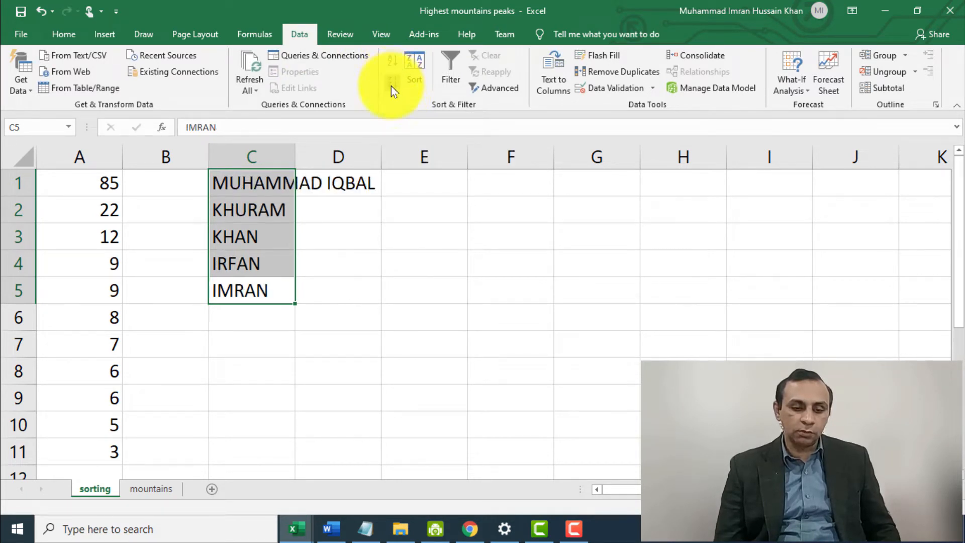
Step: Examine the custom Sort settings for the names and compare the other places where sorting and filtering are offered
click(409, 66)
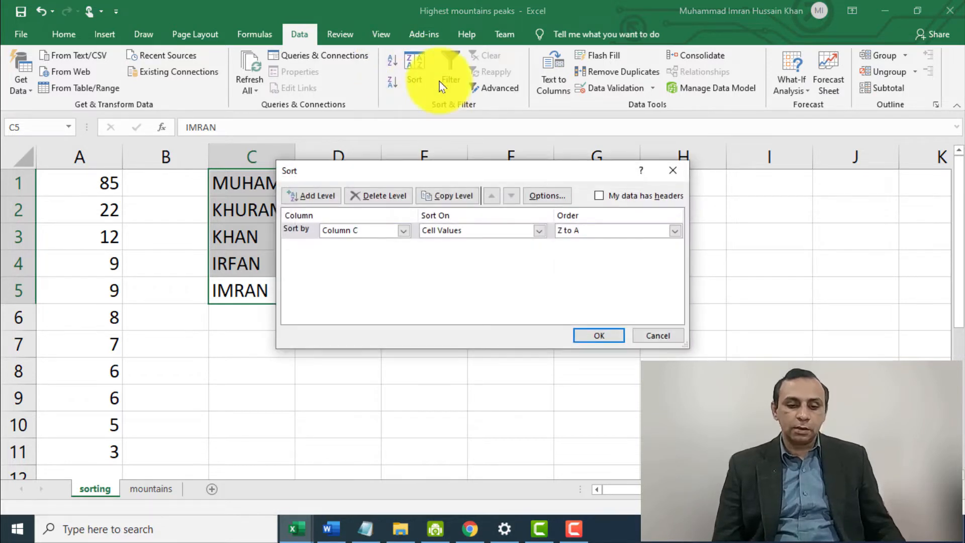
key(Escape)
click(415, 75)
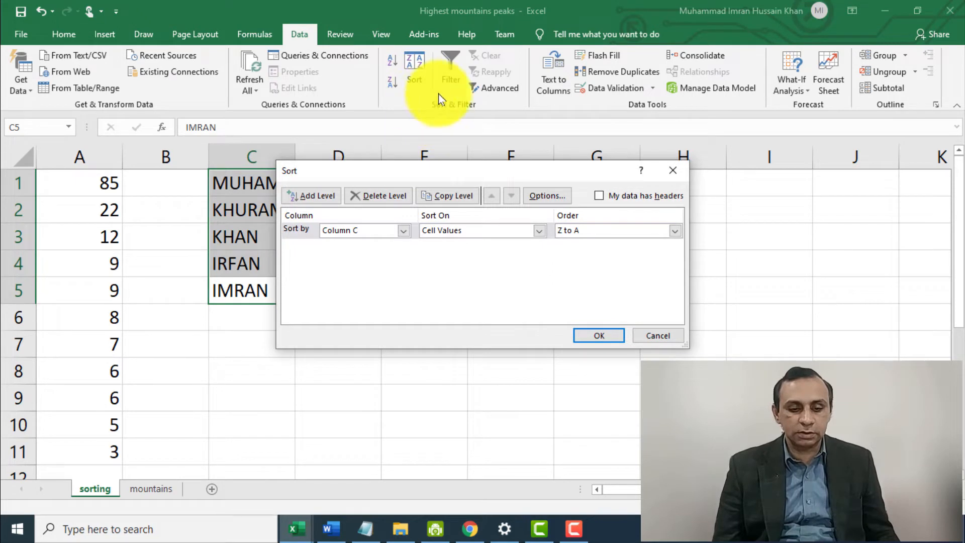
key(Escape)
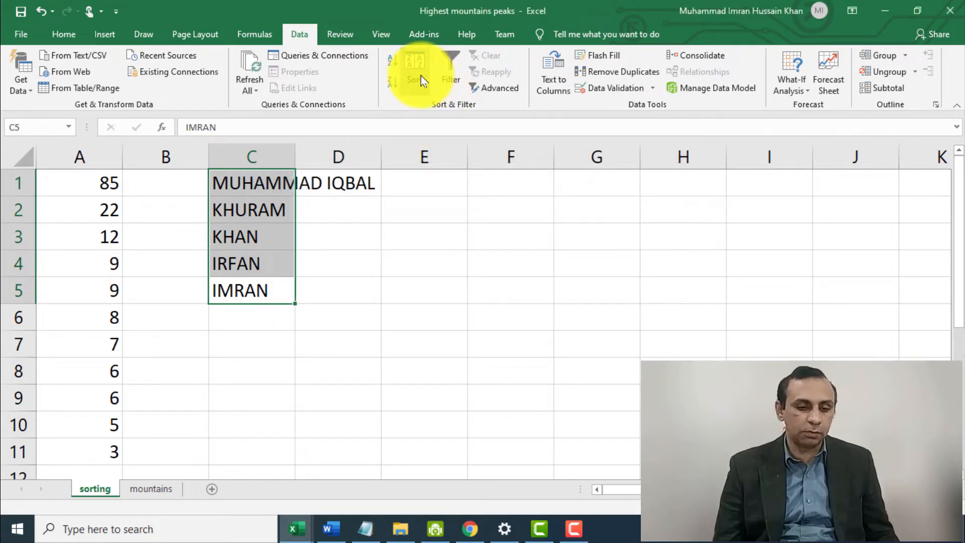
click(55, 35)
click(816, 96)
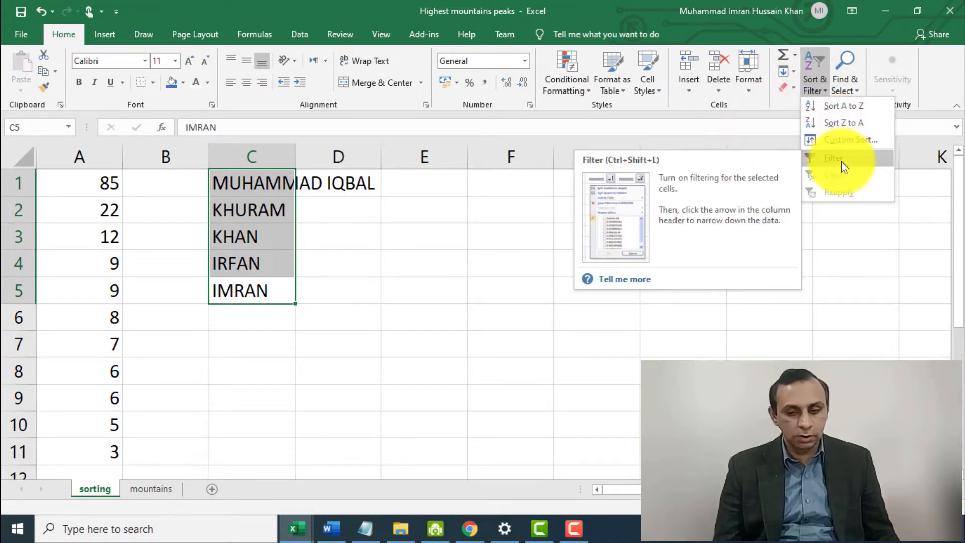
click(303, 41)
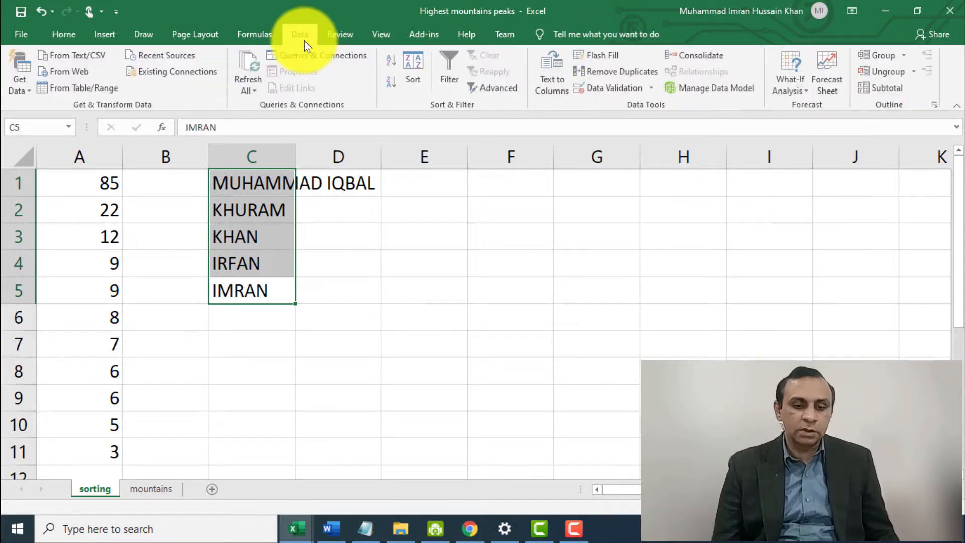
Step: Apply a custom sort to the names in C1:C5 by Column C on Cell Values, in Z to A order
click(414, 68)
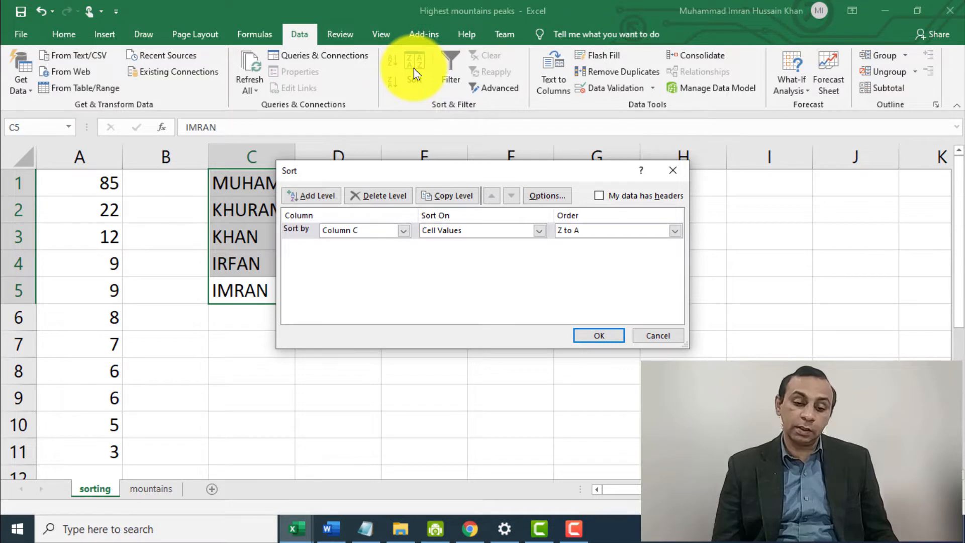
key(Return)
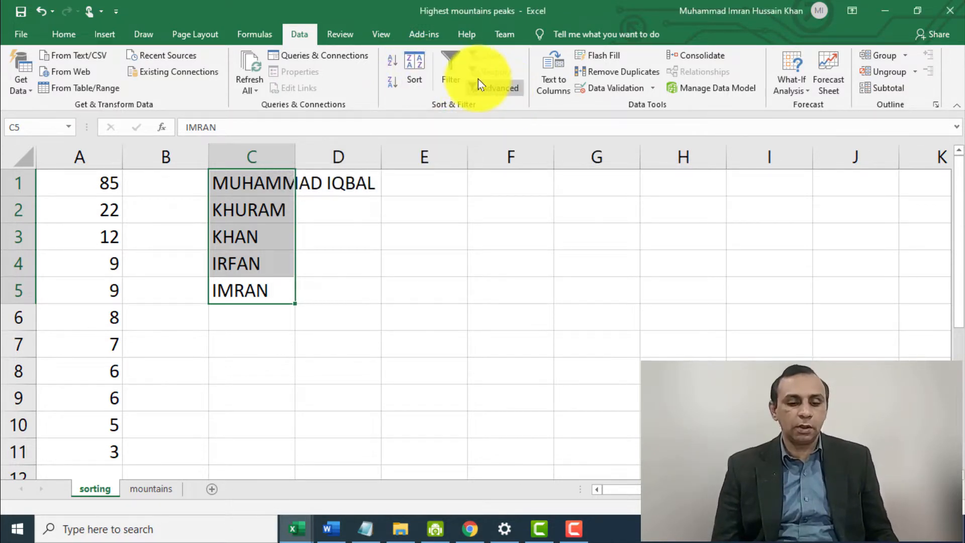
click(225, 395)
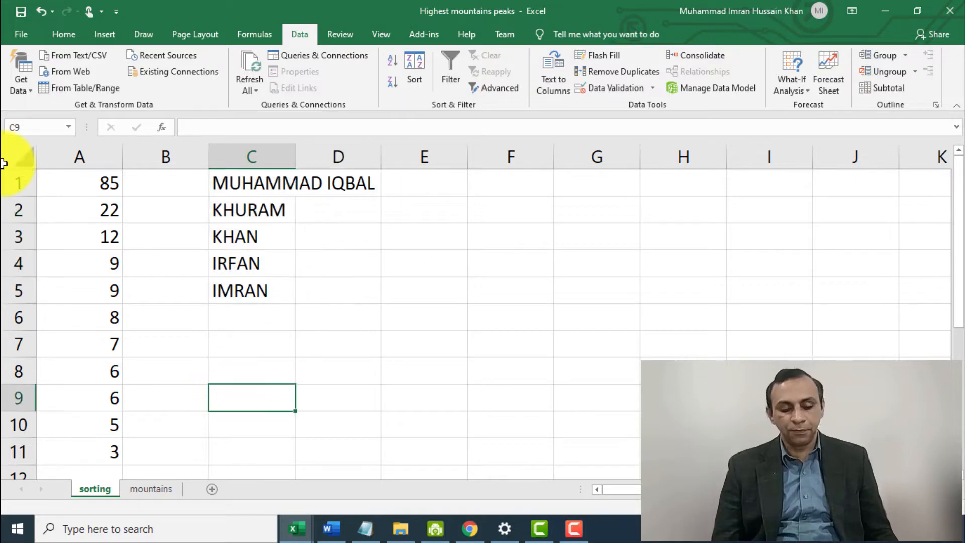
Step: Switch to the mountains worksheet and inspect its title and table of mountain peaks at an enlarged size
click(142, 487)
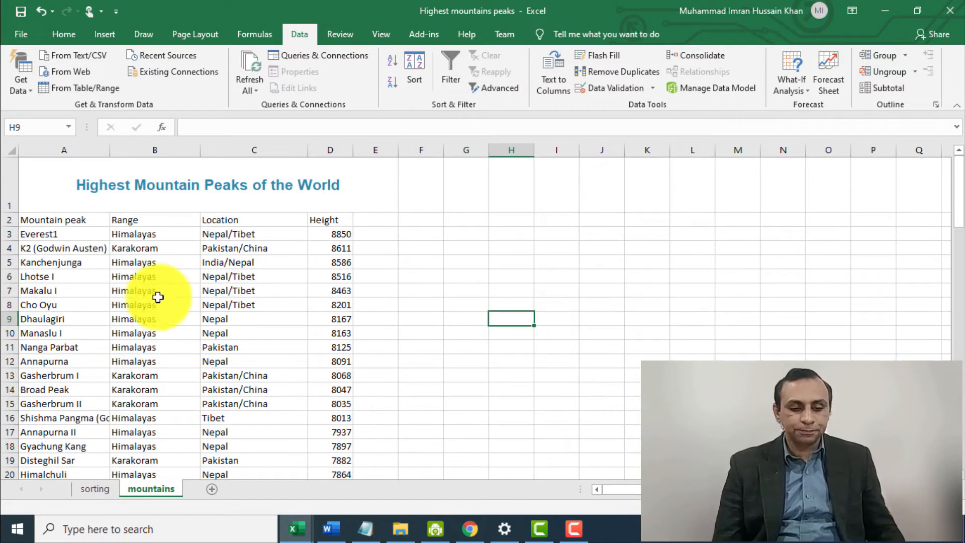
scroll(156, 296, down, 1)
ctrl+scroll(151, 296, up, 4)
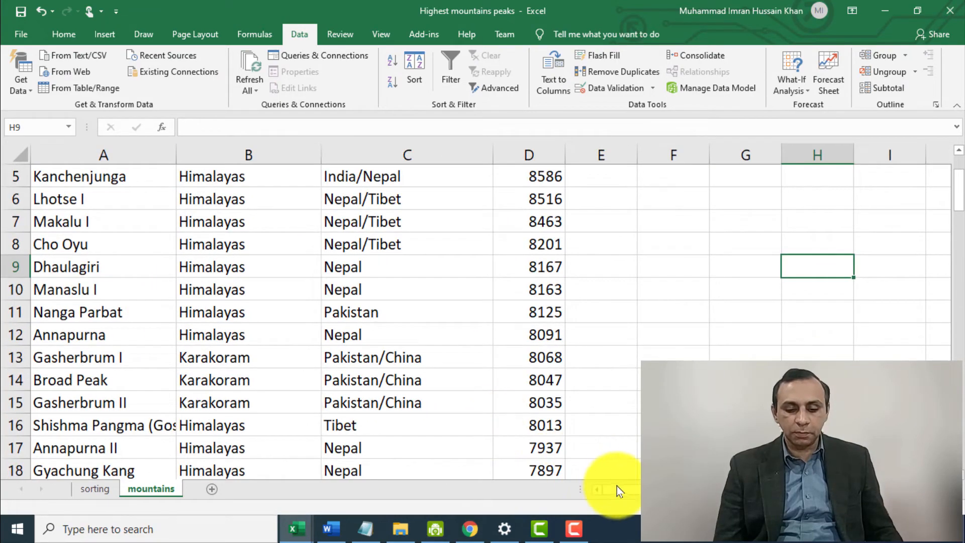
scroll(166, 331, up, 2)
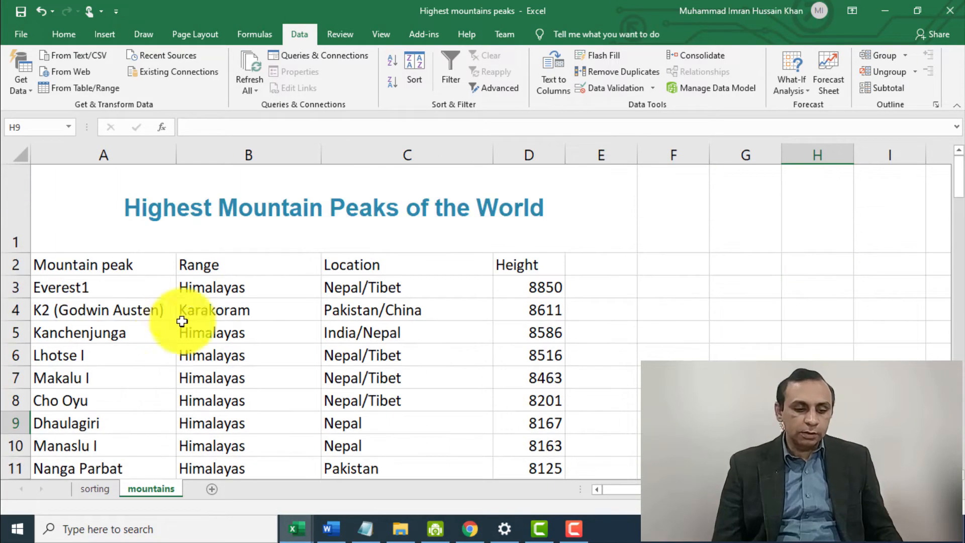
click(128, 212)
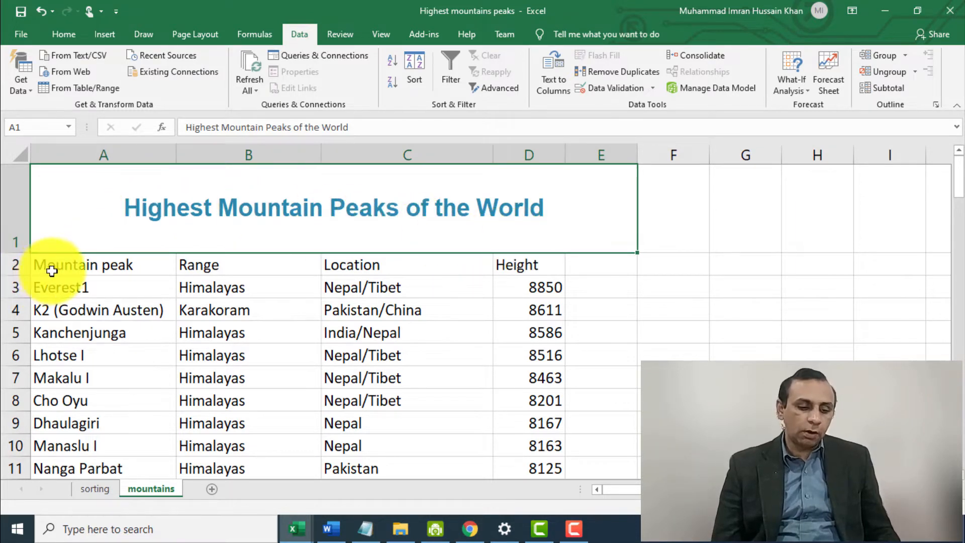
Step: Format the header row A2:D2 of the mountain table with an orange fill and bold text
drag(40, 259, 516, 267)
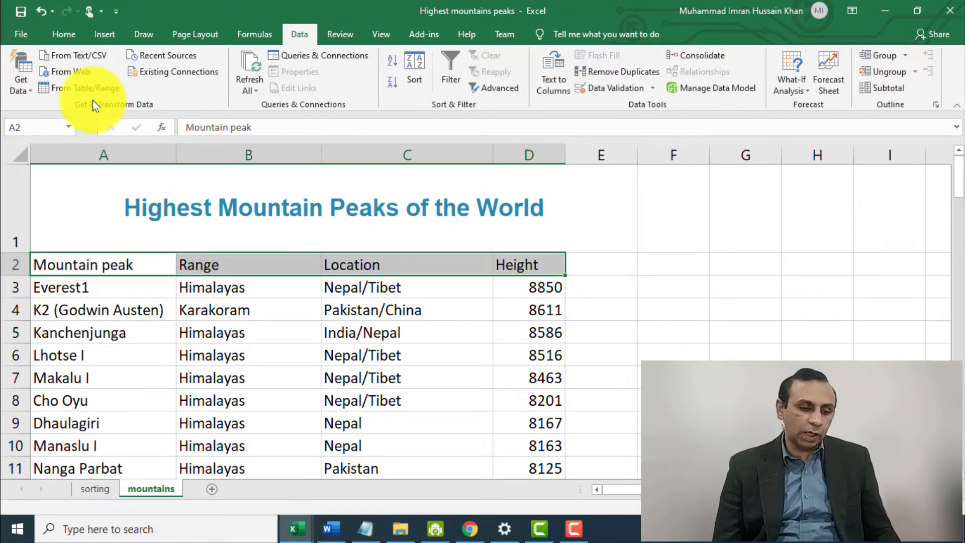
click(53, 39)
click(183, 83)
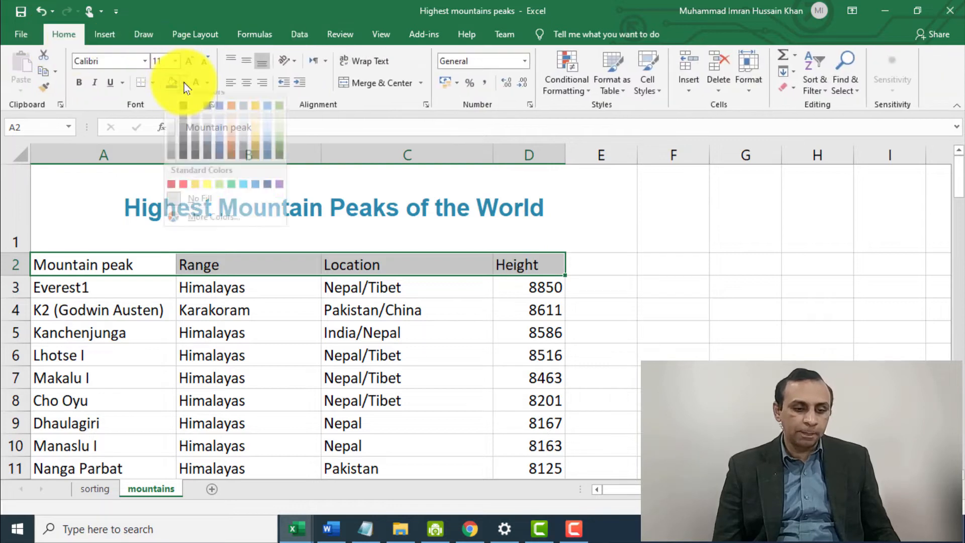
click(192, 195)
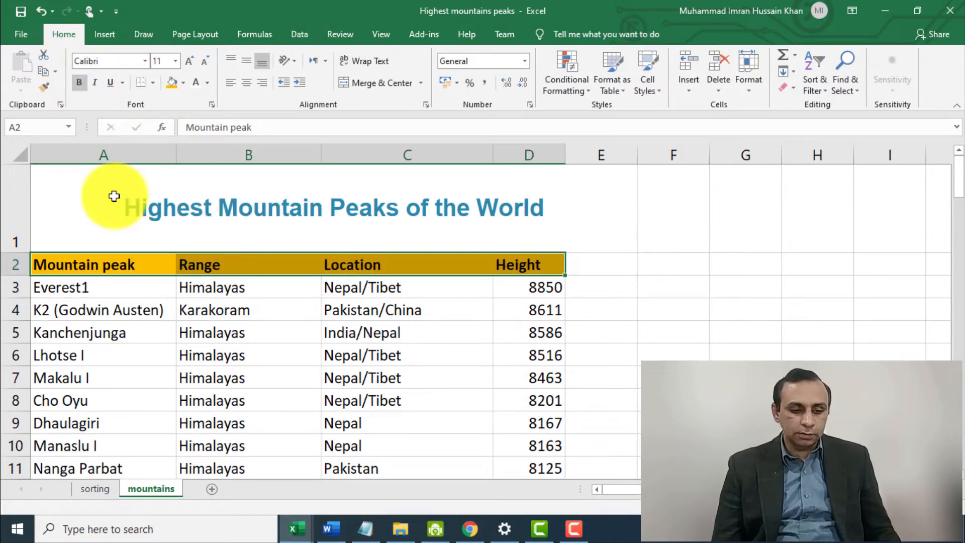
Step: Examine the Mountain peak and Range columns of the mountain table, closing the web page opened from the Range header
click(90, 288)
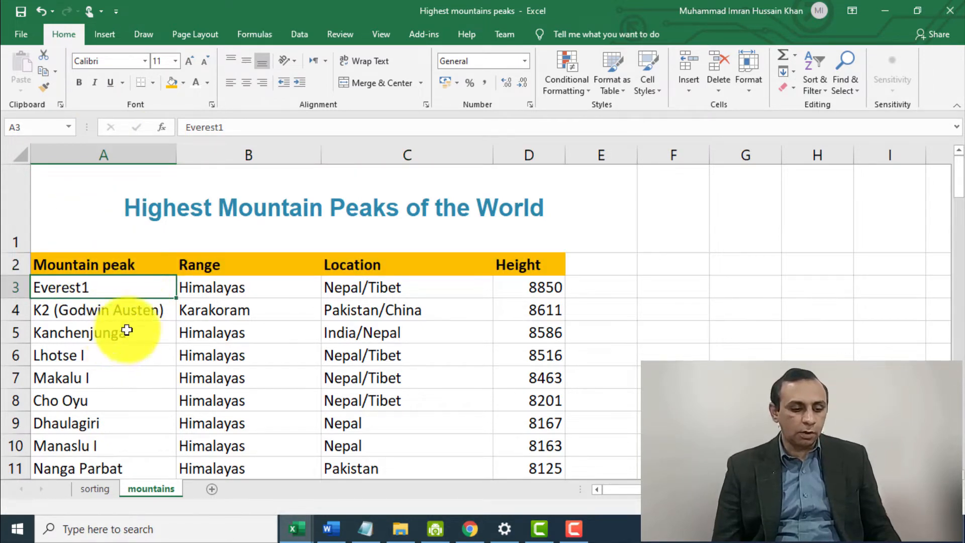
click(135, 304)
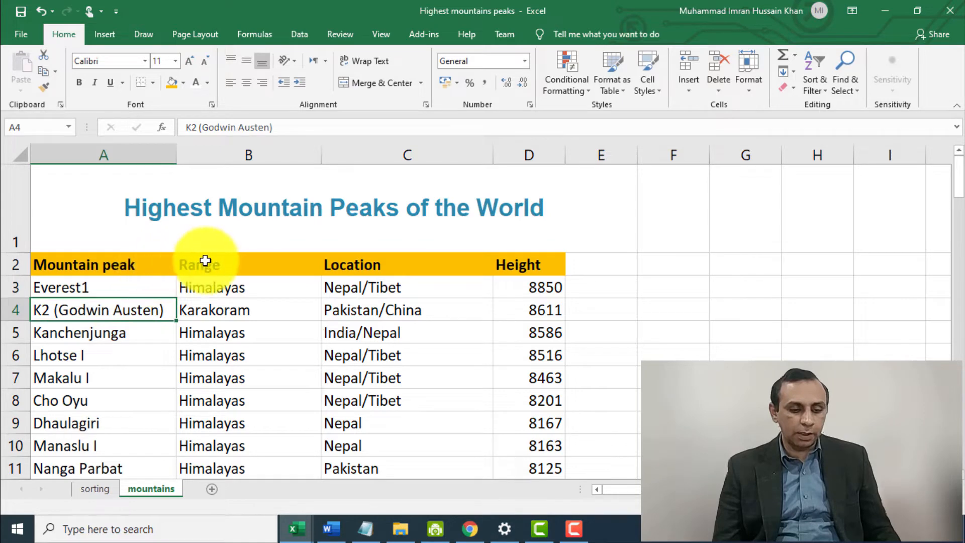
click(227, 261)
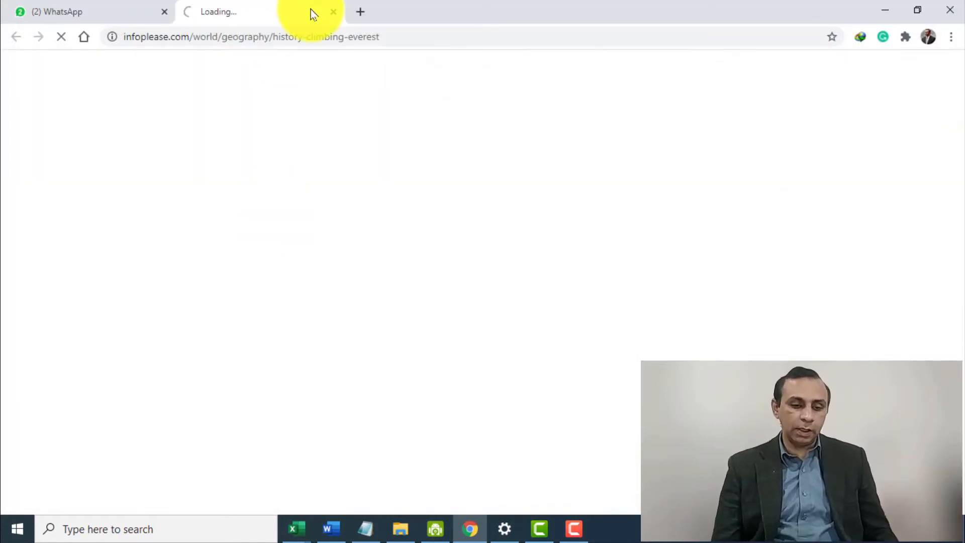
click(333, 11)
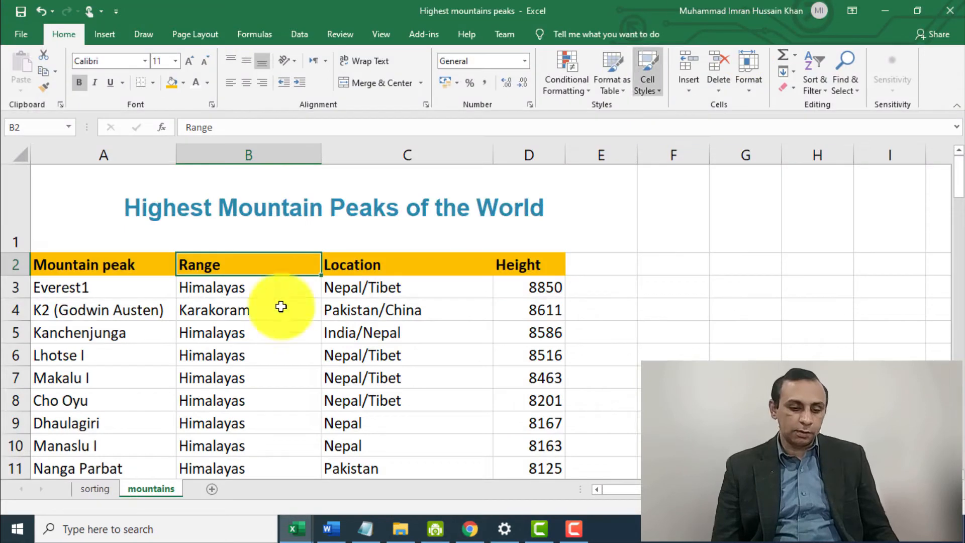
click(250, 316)
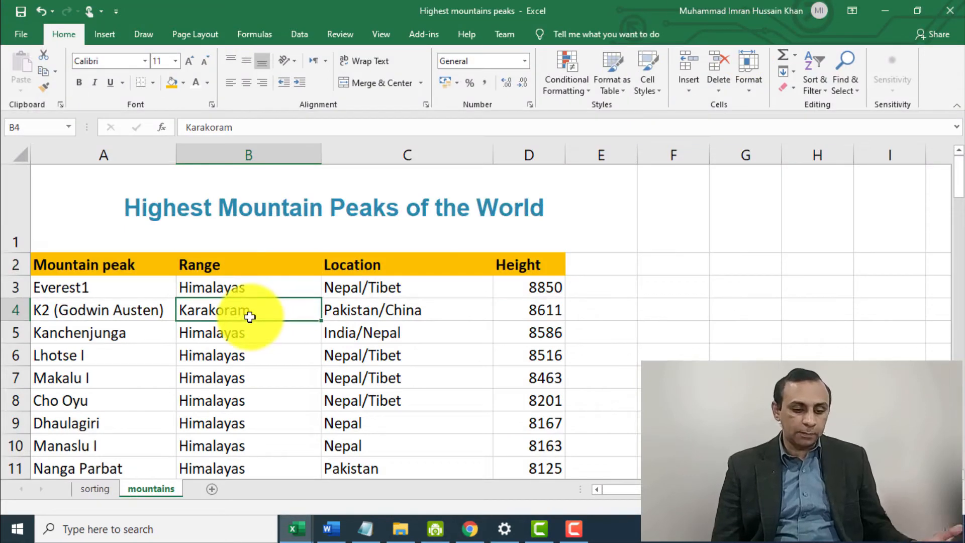
scroll(250, 317, down, 3)
scroll(263, 344, down, 3)
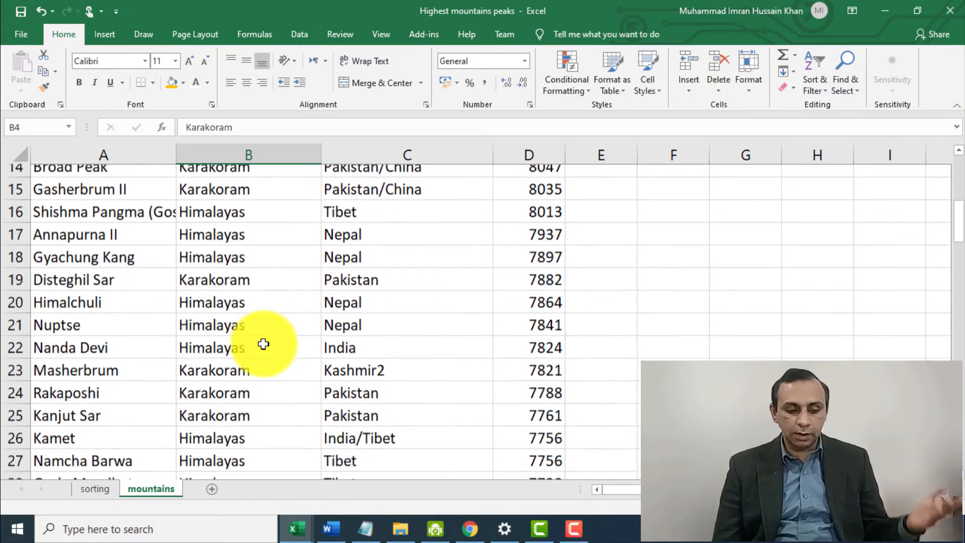
scroll(263, 344, up, 6)
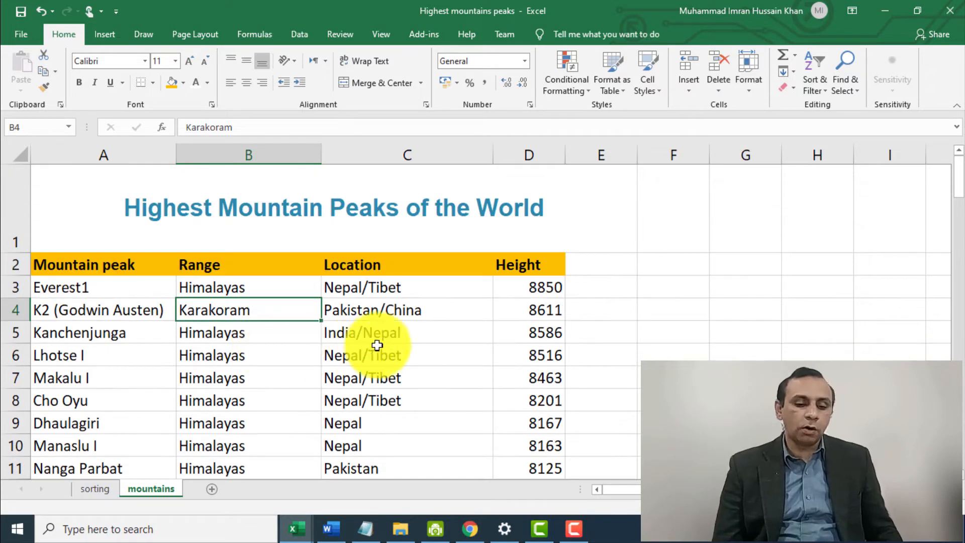
Step: Examine the Location and Height columns for the first peaks, comparing the entries for Everest1, K2 and Nanga Parbat
click(407, 271)
click(411, 309)
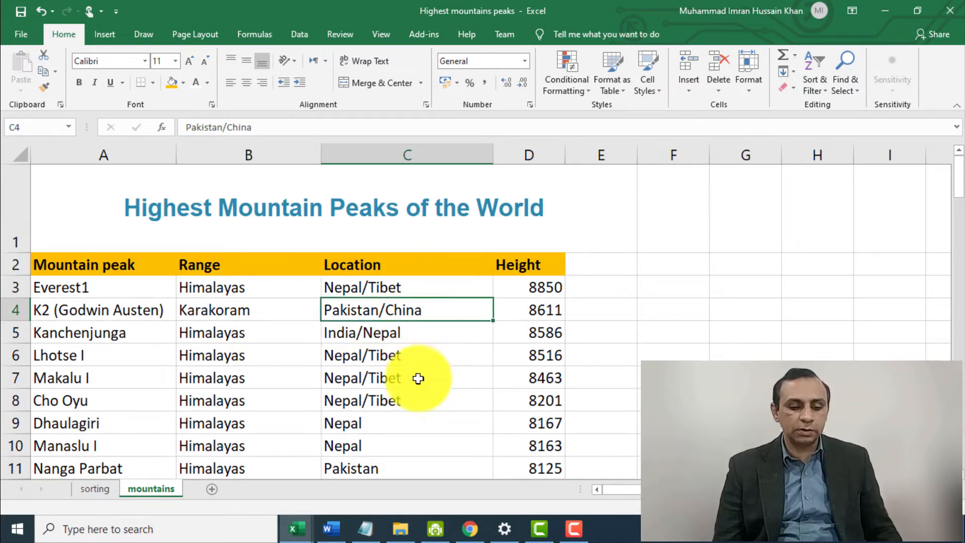
click(397, 464)
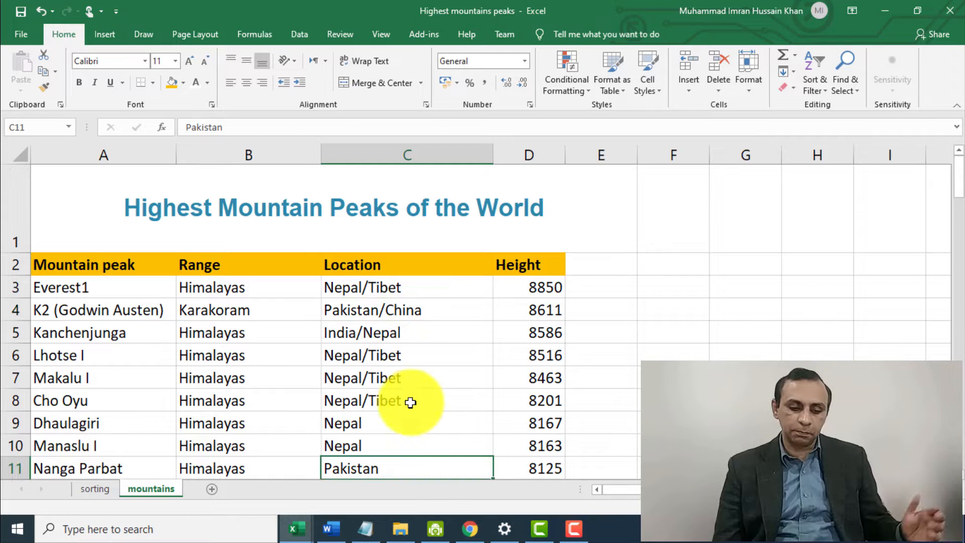
click(440, 323)
click(443, 313)
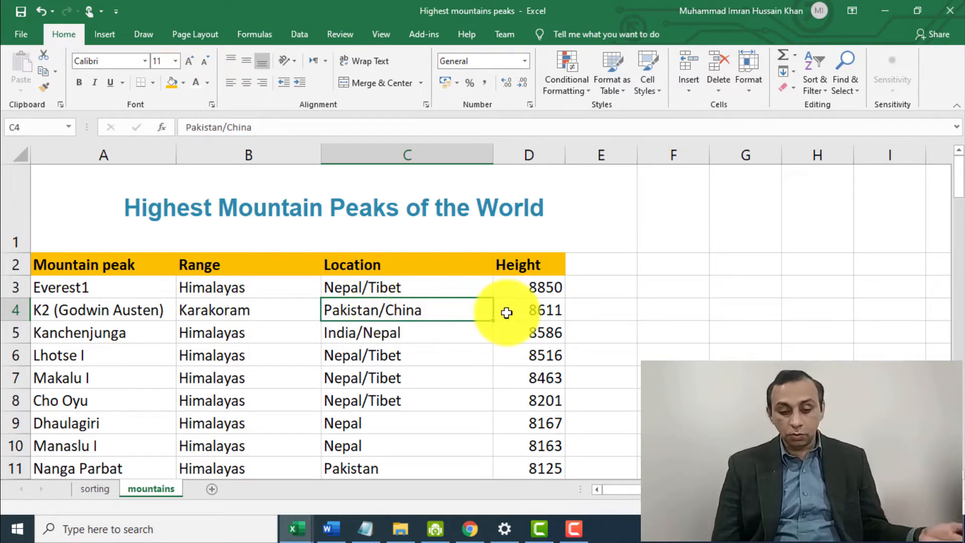
click(556, 311)
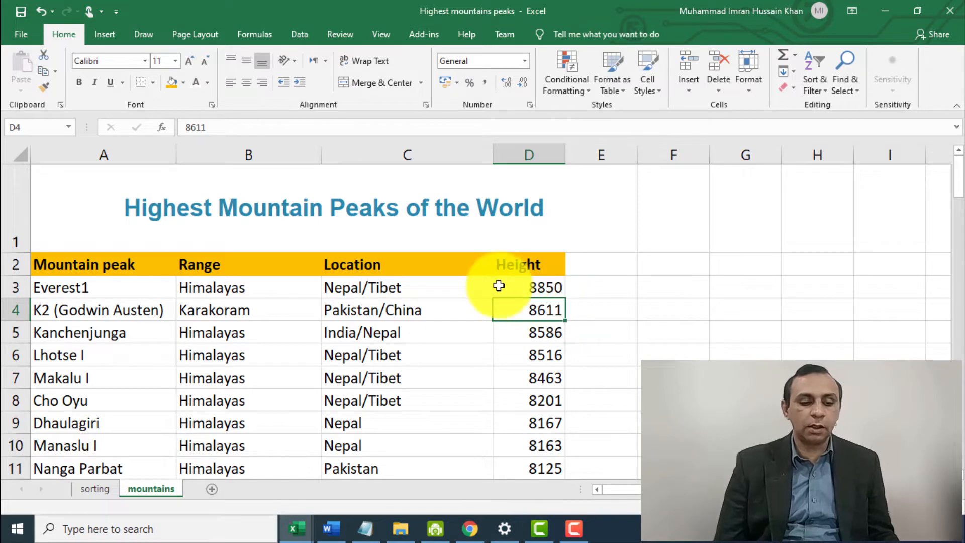
click(550, 286)
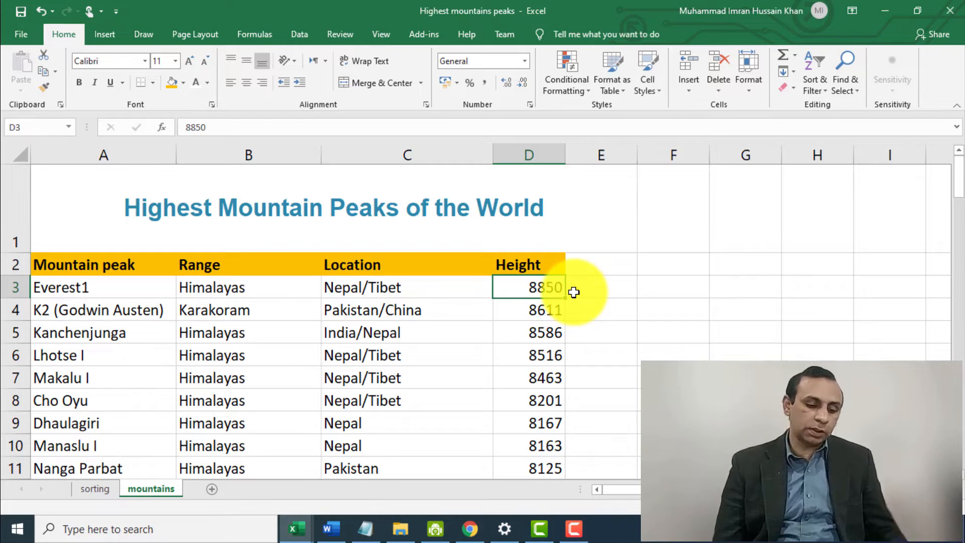
Step: Look through the whole mountain table down to its last record in row 95 and return to the title
scroll(574, 292, down, 1)
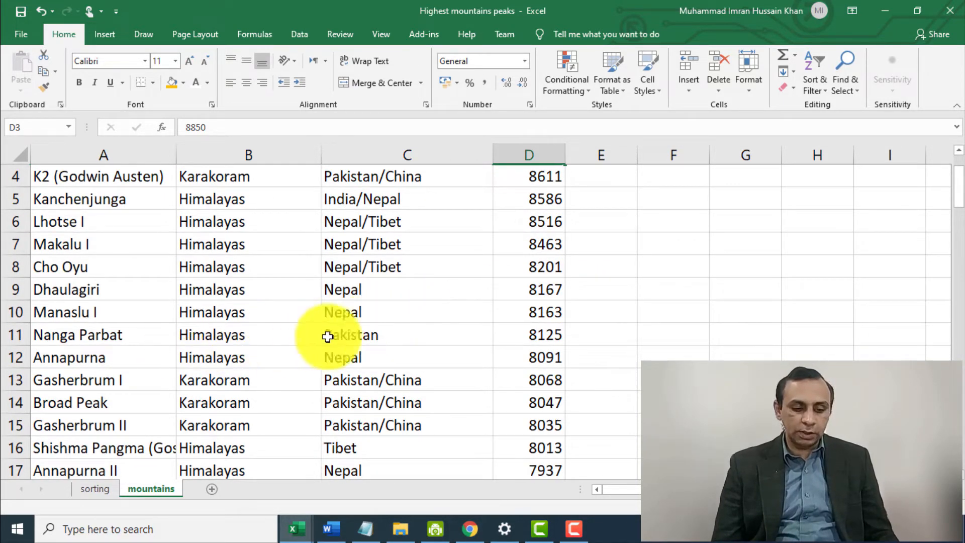
click(362, 334)
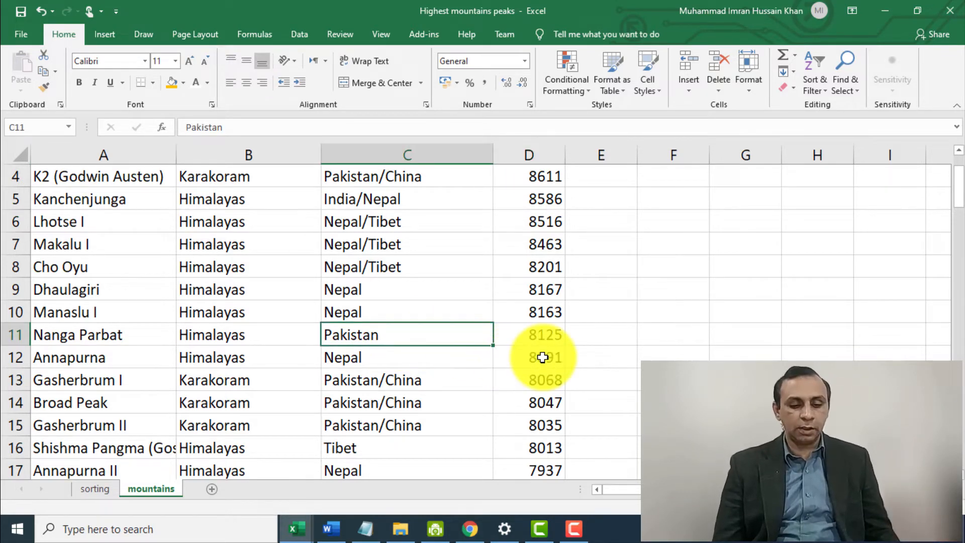
scroll(553, 356, down, 1)
scroll(555, 357, down, 2)
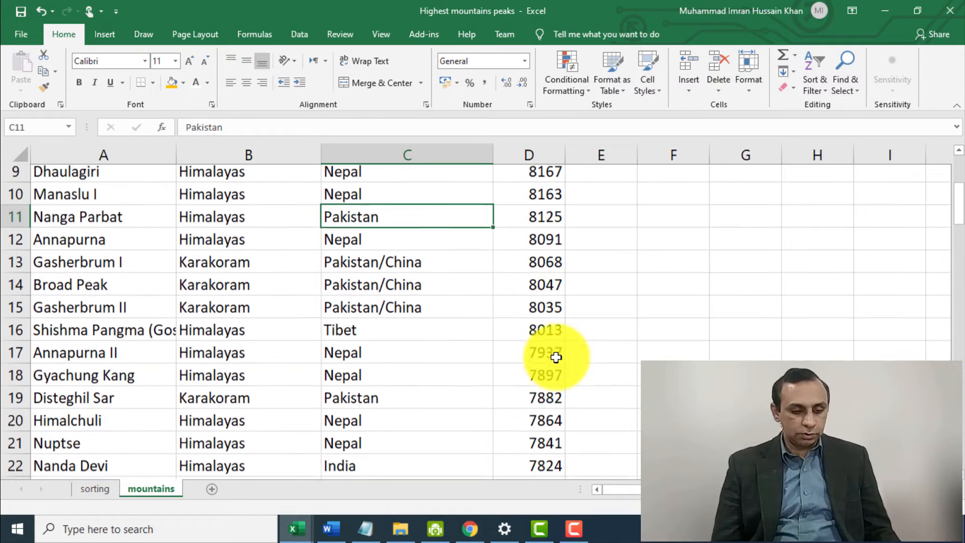
scroll(129, 416, down, 9)
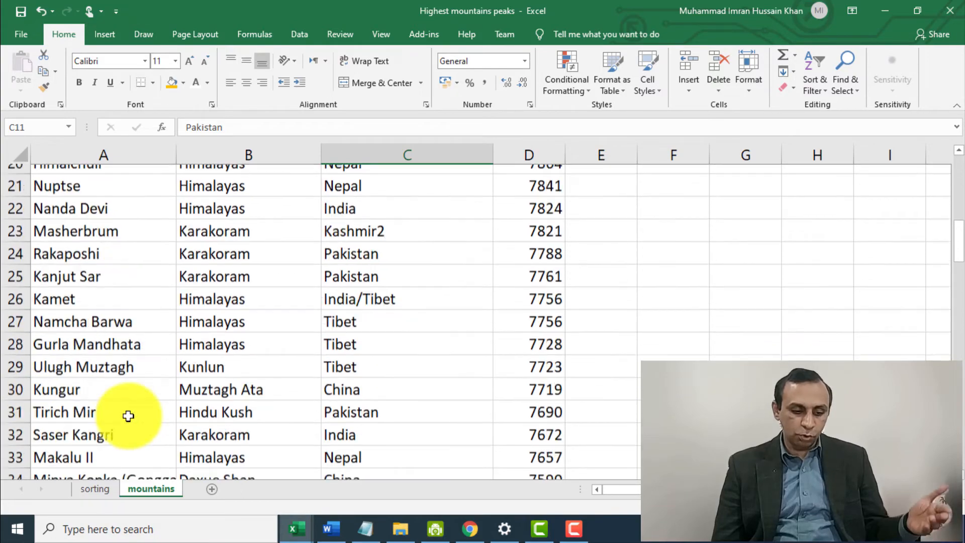
scroll(502, 387, down, 5)
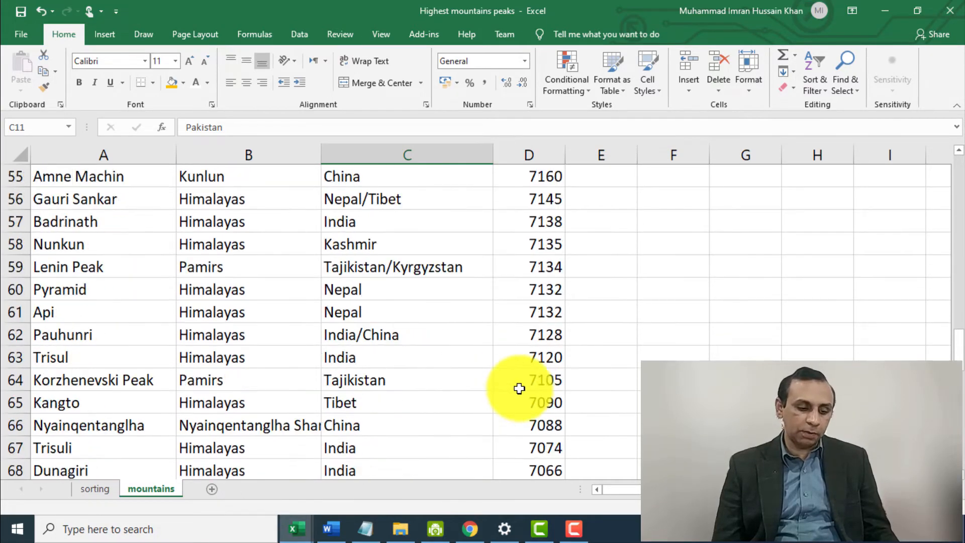
scroll(960, 382, down, 4)
scroll(961, 397, down, 5)
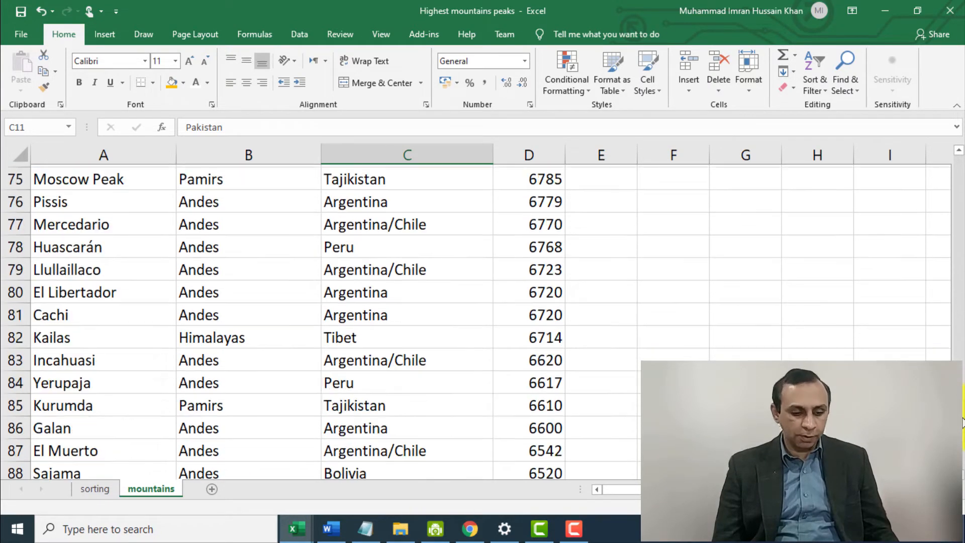
click(494, 449)
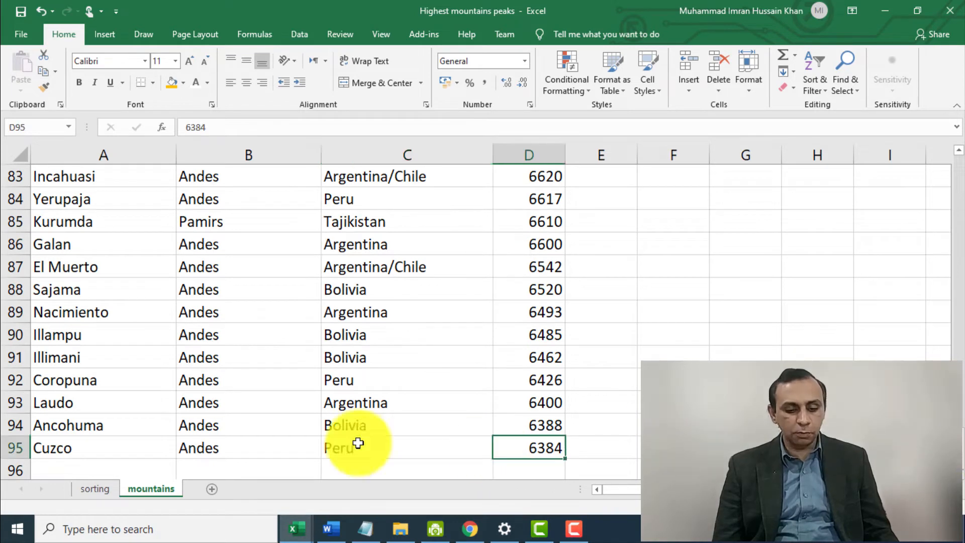
click(80, 447)
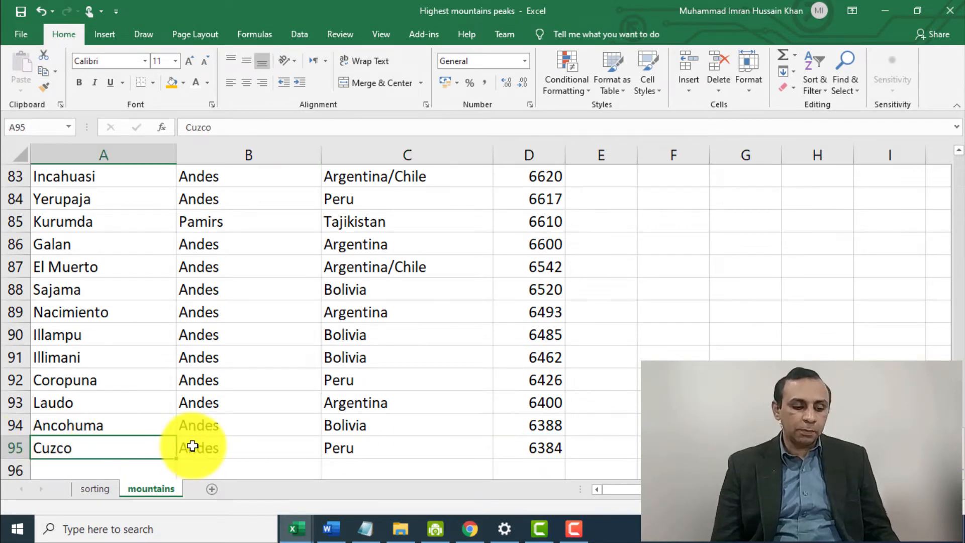
scroll(192, 446, down, 1)
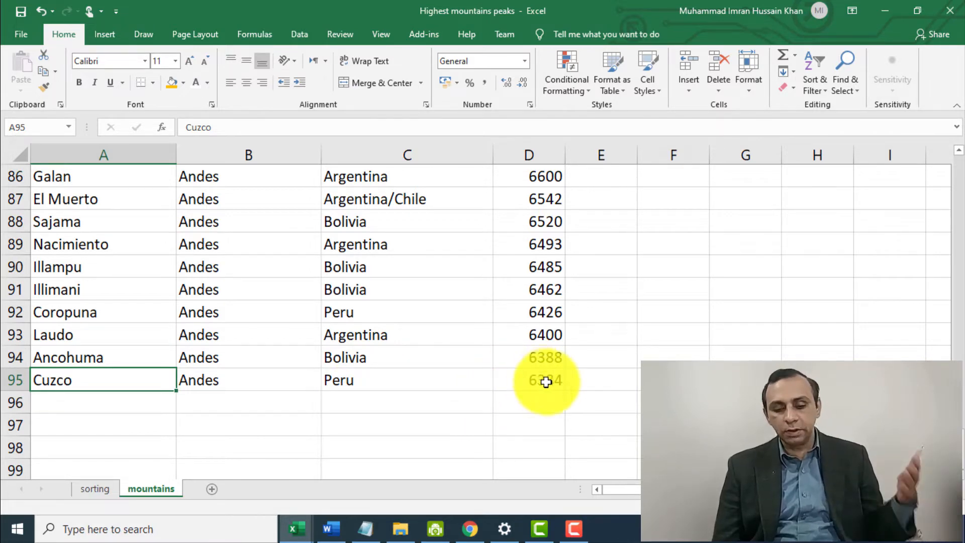
scroll(567, 384, up, 12)
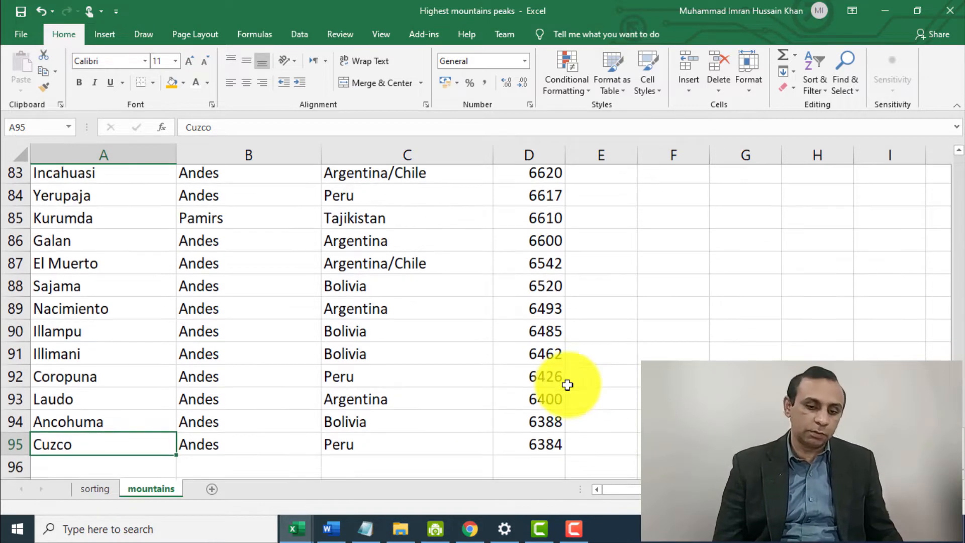
scroll(567, 385, up, 13)
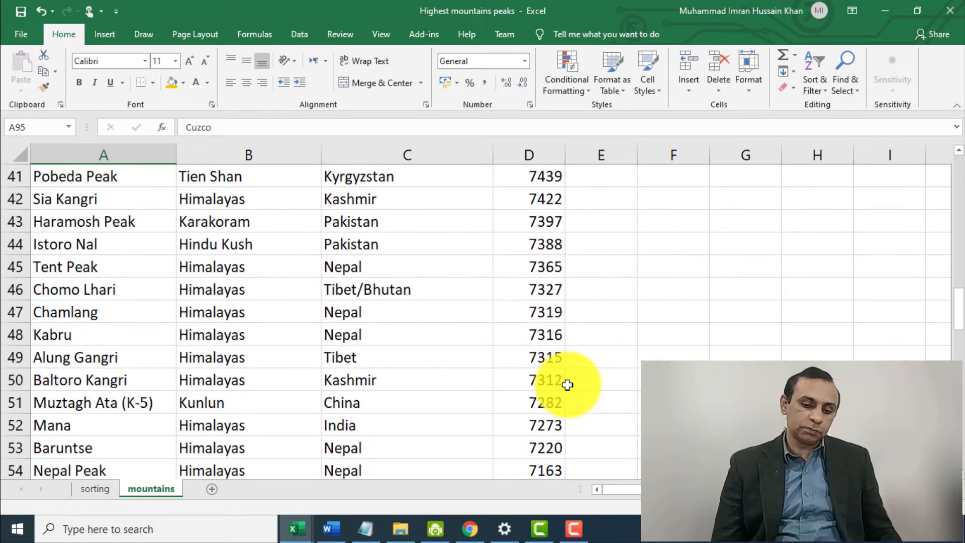
scroll(567, 384, up, 4)
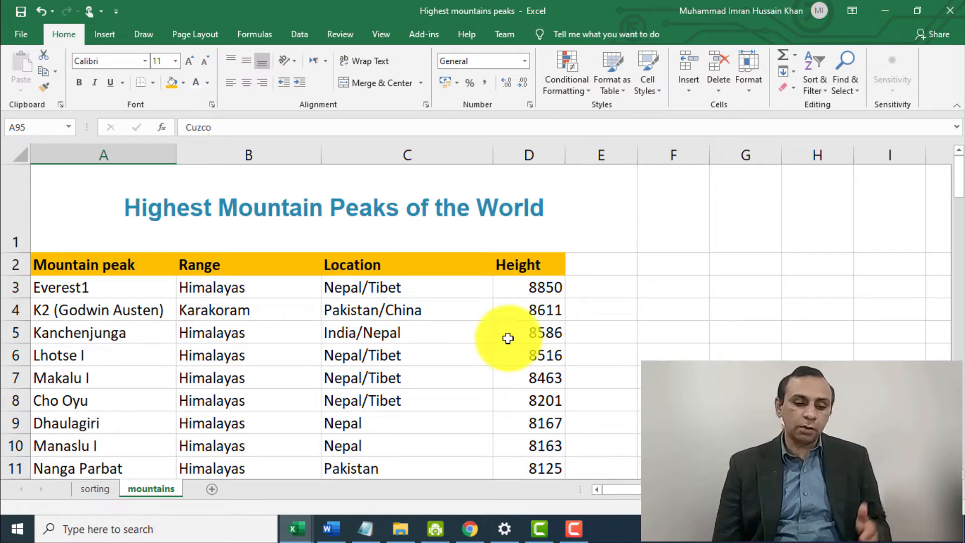
Step: Reduce the height of title row 1 to a little over half its size
click(216, 216)
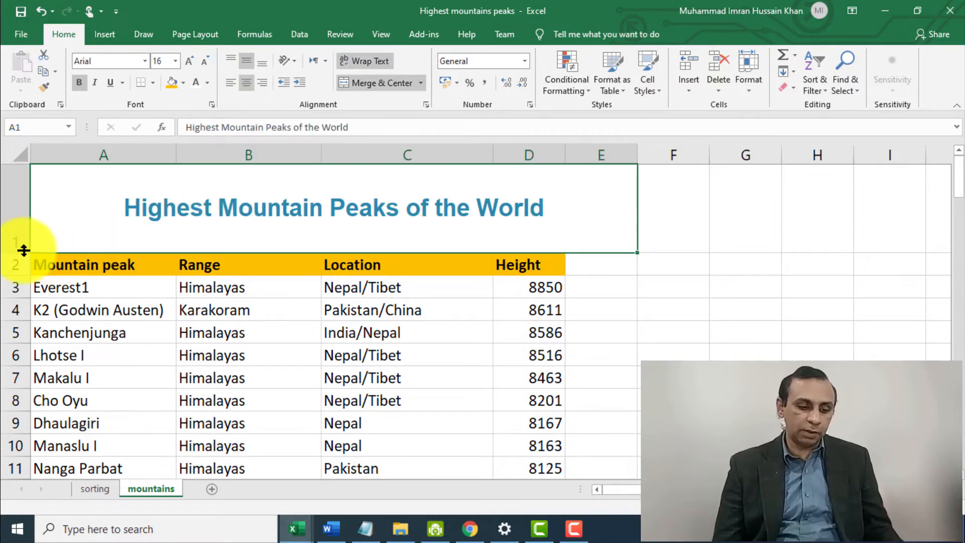
drag(23, 251, 24, 215)
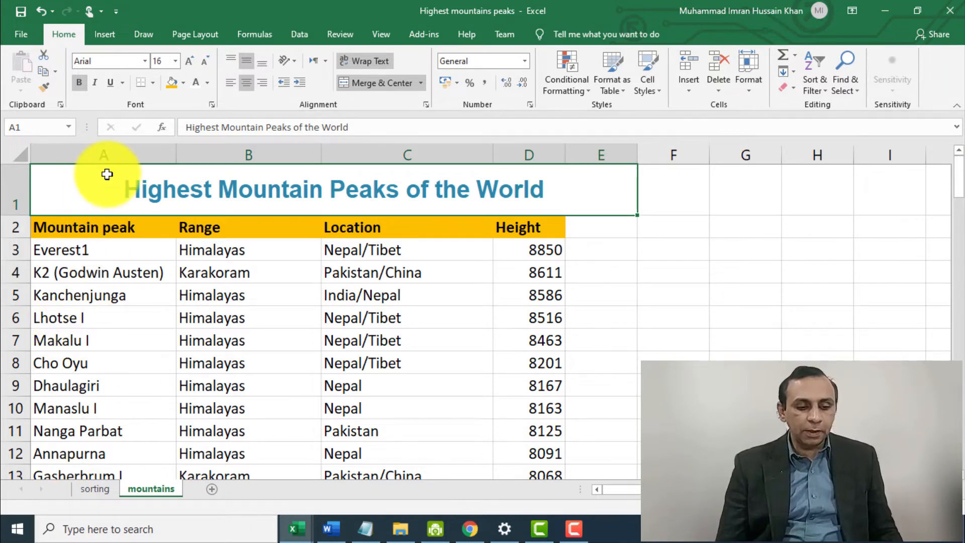
Step: Sort the mountain table by column A, Mountain peak, from A to Z, expanding the selection to the adjacent columns
click(107, 156)
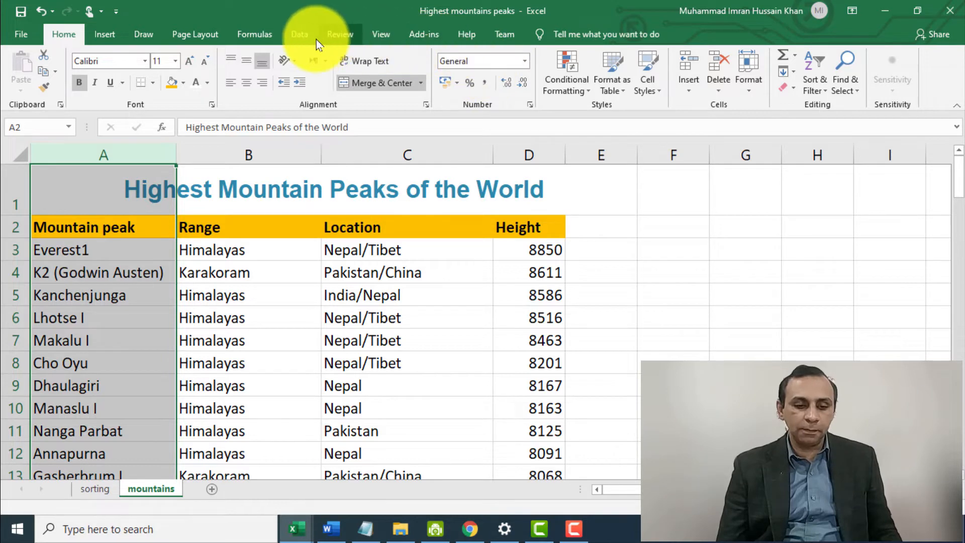
click(301, 36)
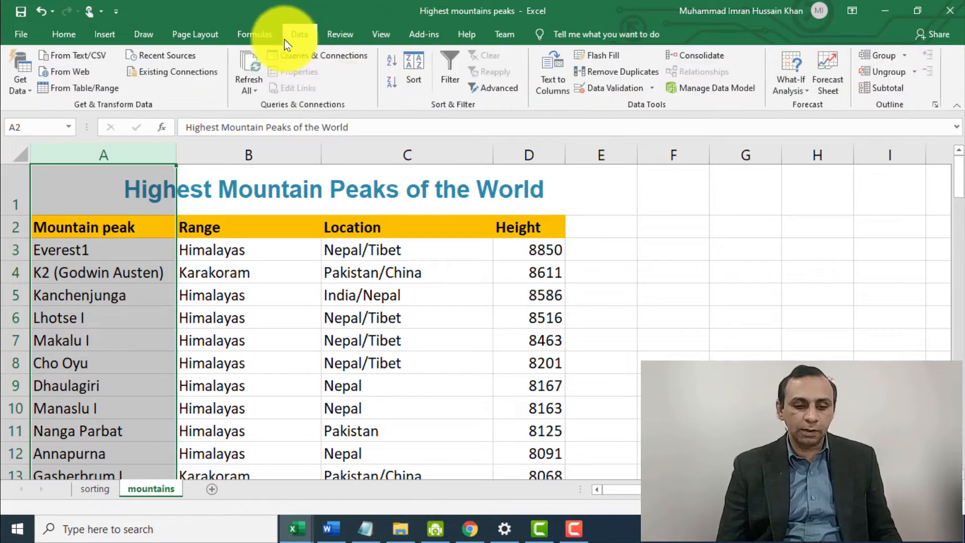
click(393, 64)
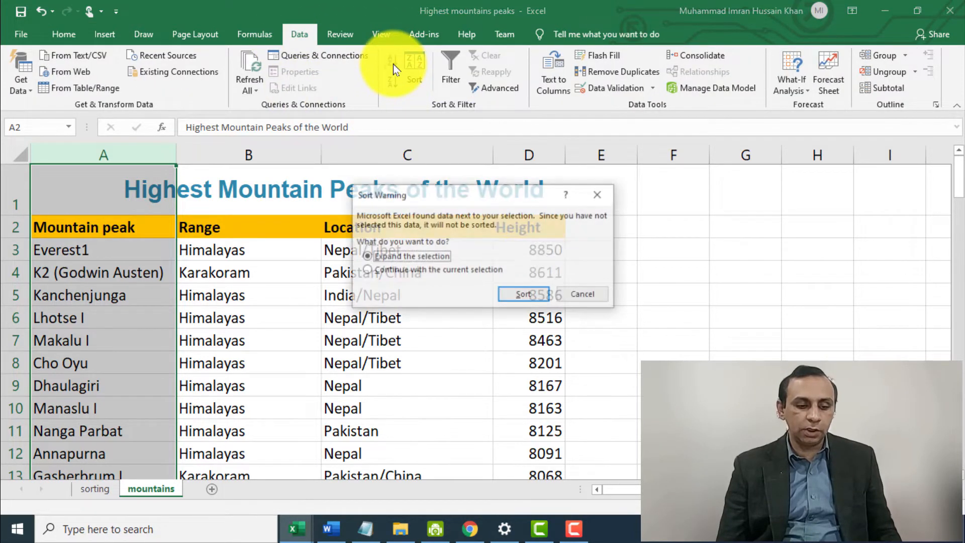
click(520, 298)
click(612, 289)
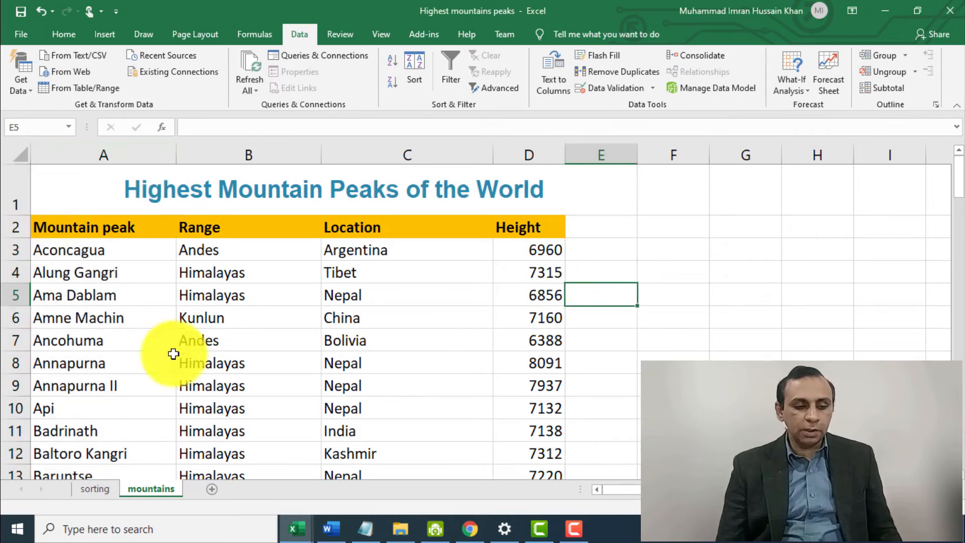
Step: Check the alphabetical order of the peak names further down the sorted table and the matching values in the Height column
click(104, 251)
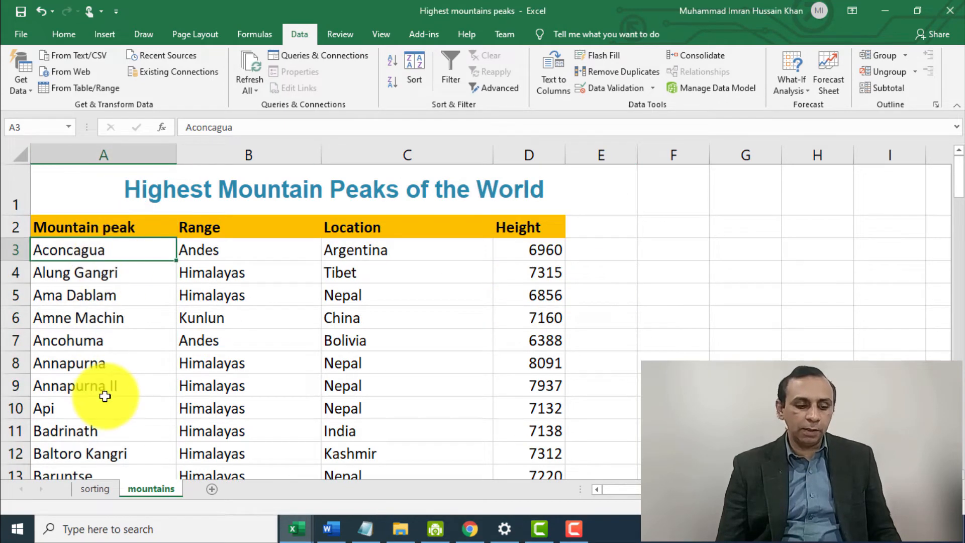
scroll(111, 429, down, 1)
scroll(111, 429, down, 9)
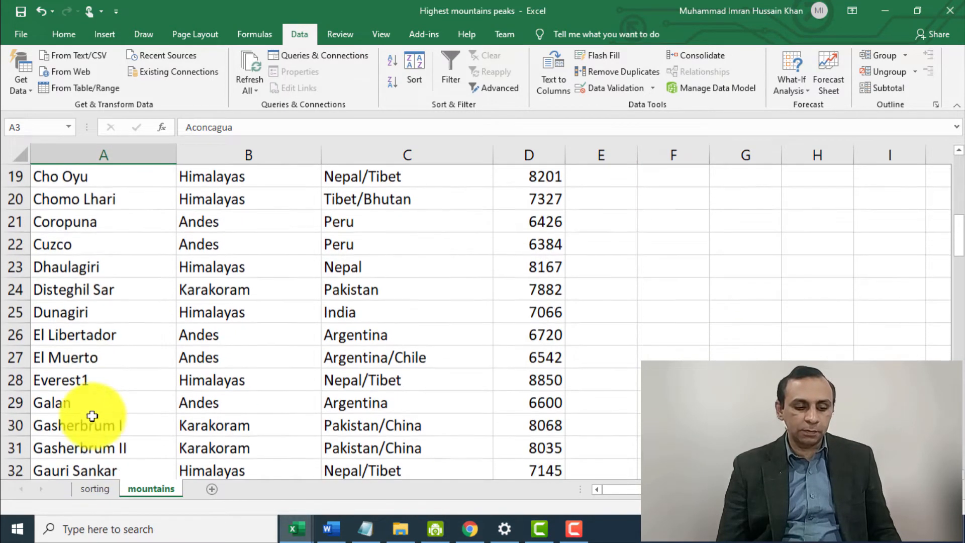
scroll(93, 424, down, 2)
scroll(123, 393, up, 7)
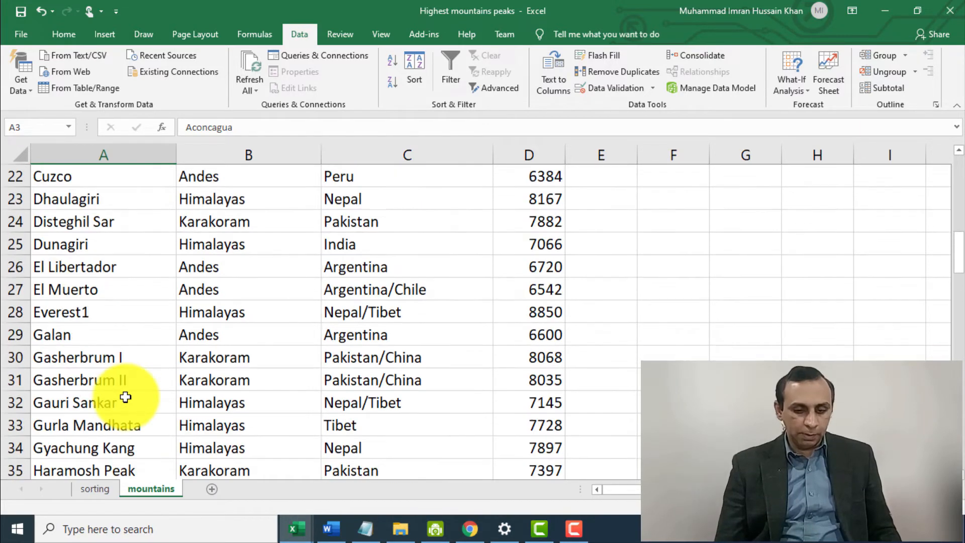
scroll(126, 396, up, 4)
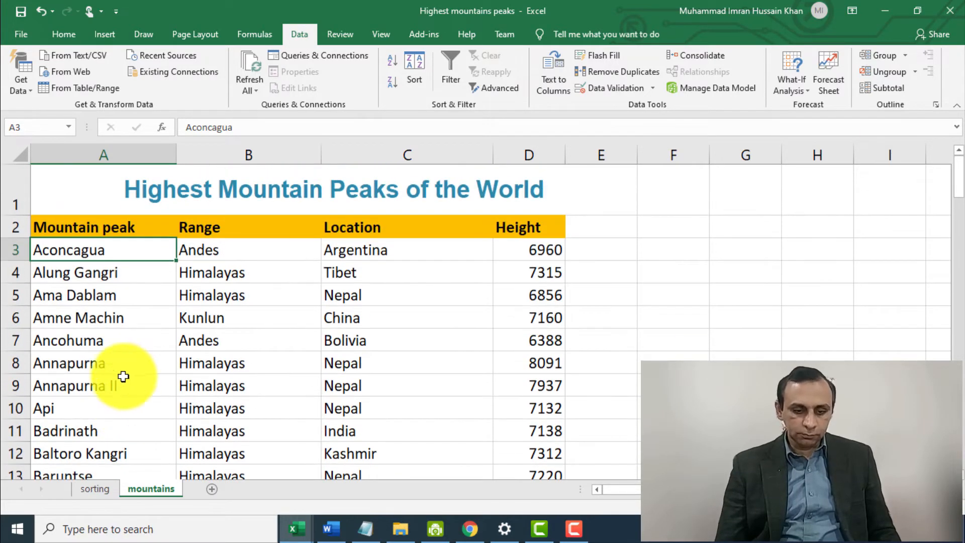
click(552, 255)
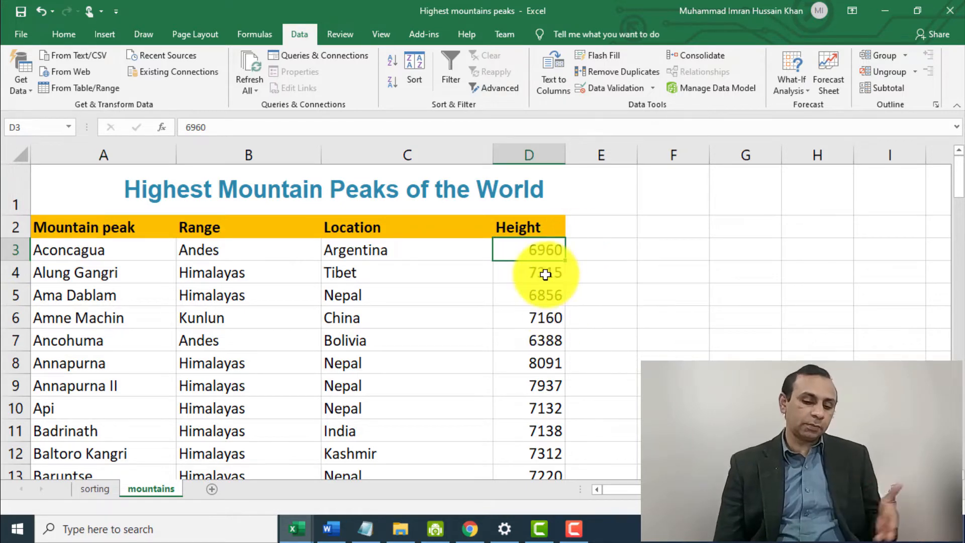
Step: Look through the alphabetically sorted mountain table down to its last record in row 95 and return to the title
scroll(567, 337, down, 1)
scroll(572, 342, up, 1)
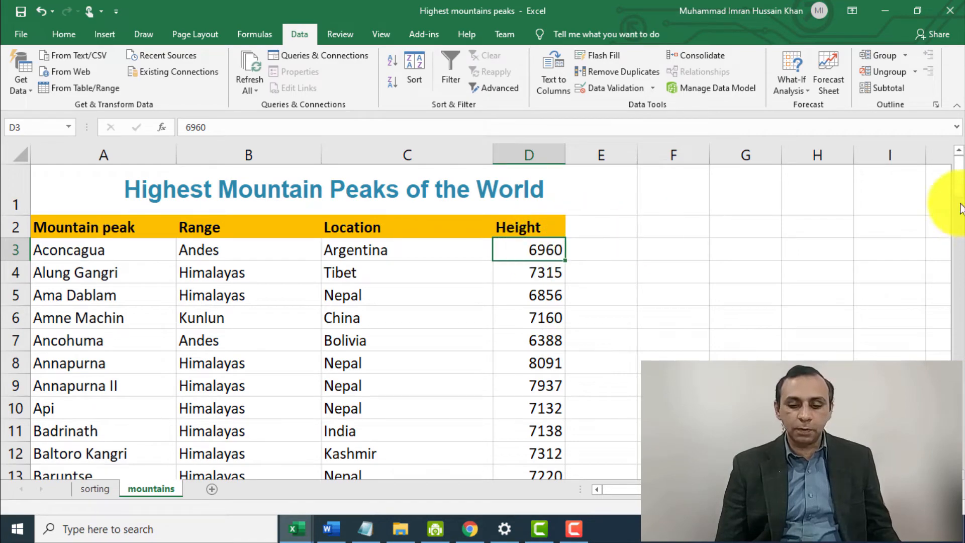
drag(958, 184, 957, 447)
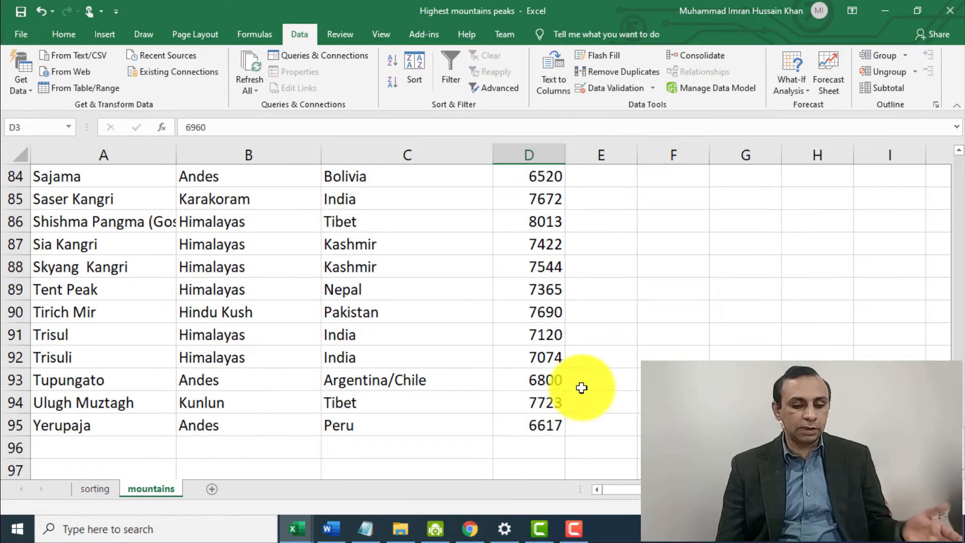
scroll(558, 383, up, 10)
scroll(559, 383, up, 8)
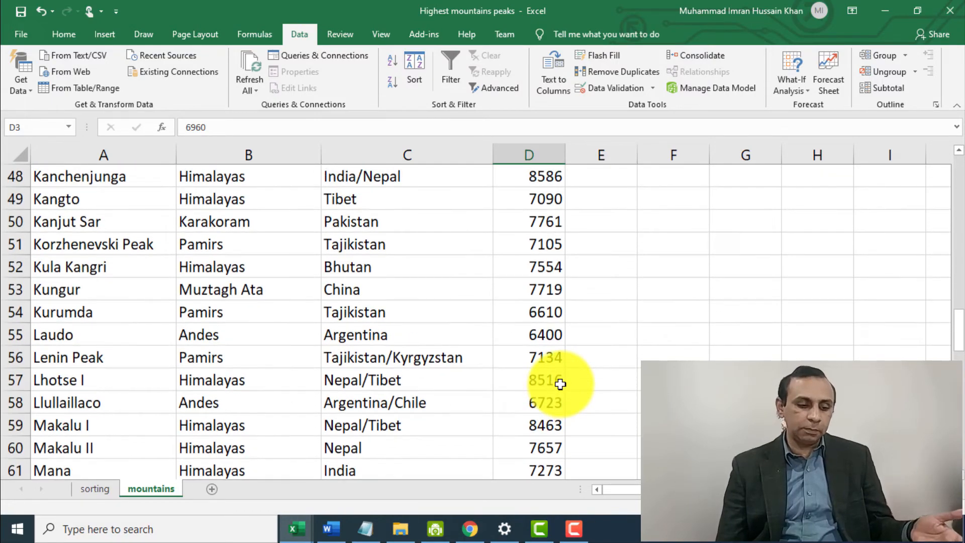
scroll(560, 383, up, 10)
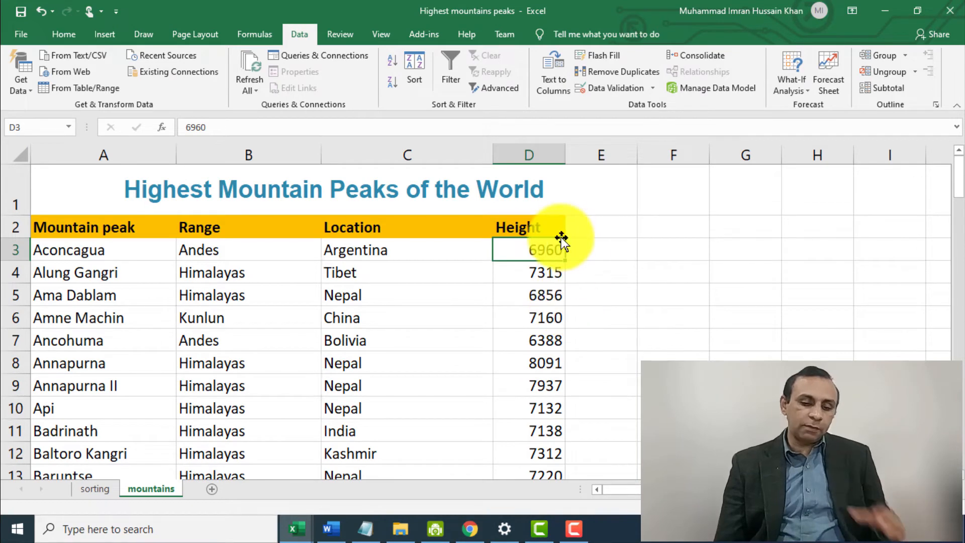
Step: Sort the mountain table by column D, Height, from smallest to largest, expanding the selection to the adjacent columns
click(543, 158)
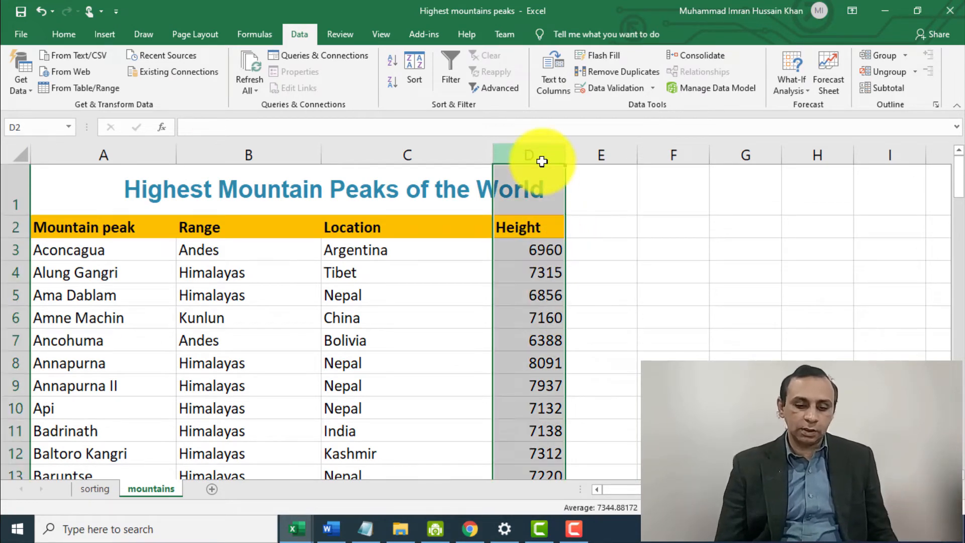
click(392, 70)
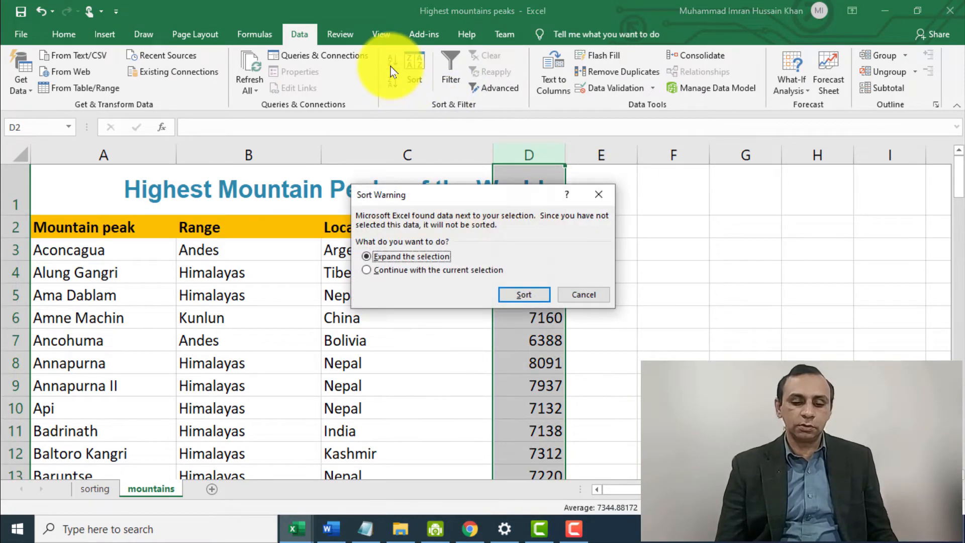
click(531, 298)
click(543, 289)
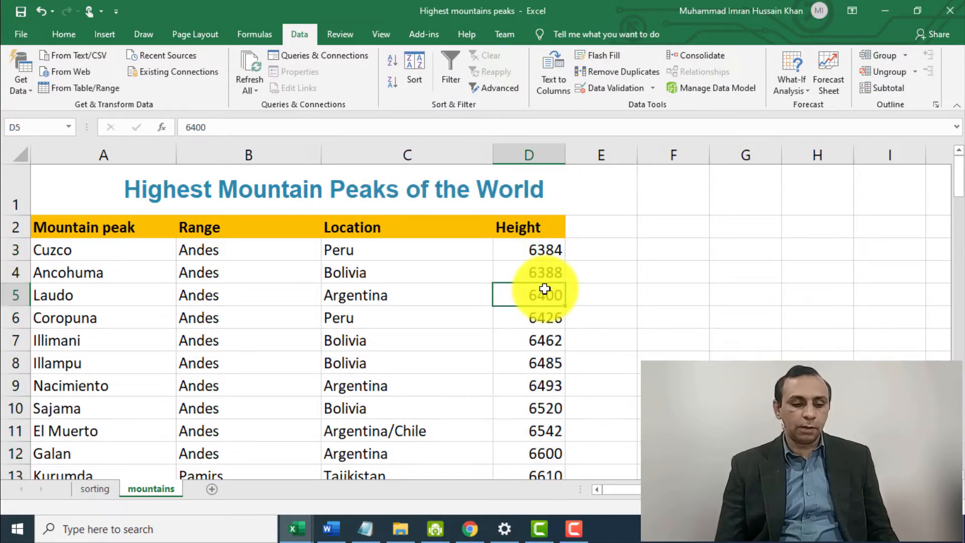
click(542, 251)
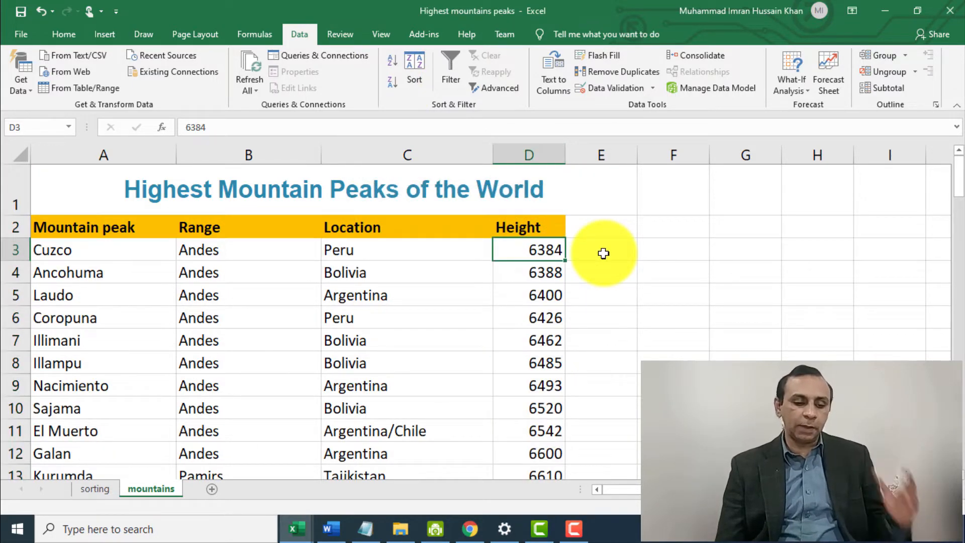
Step: Check the height in the table's last record, cell D95, and return to the first records
drag(957, 191, 957, 427)
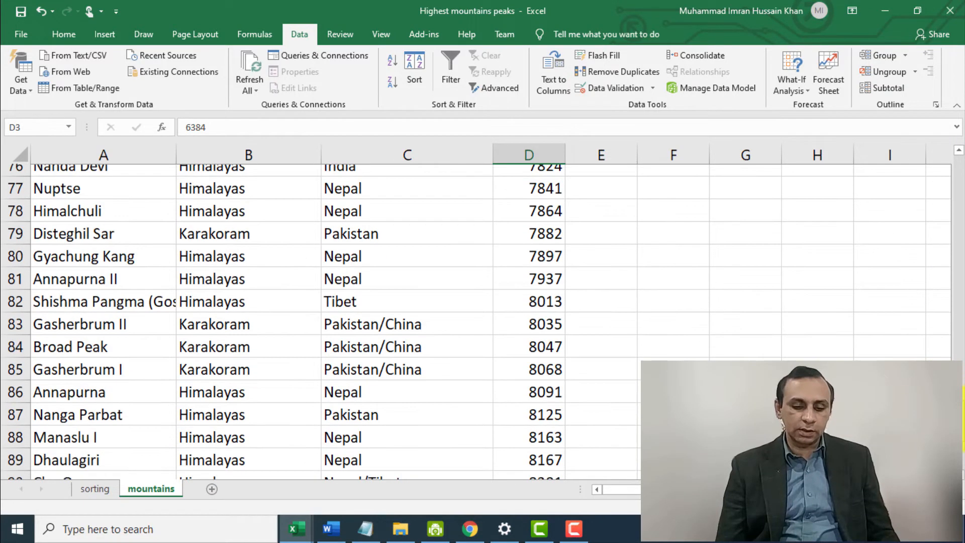
scroll(503, 322, down, 3)
click(549, 400)
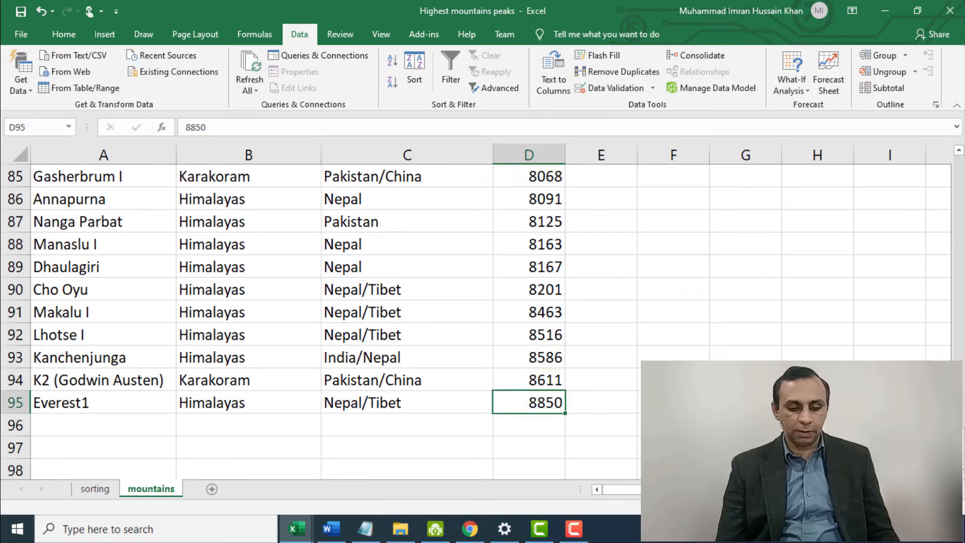
drag(962, 452, 949, 183)
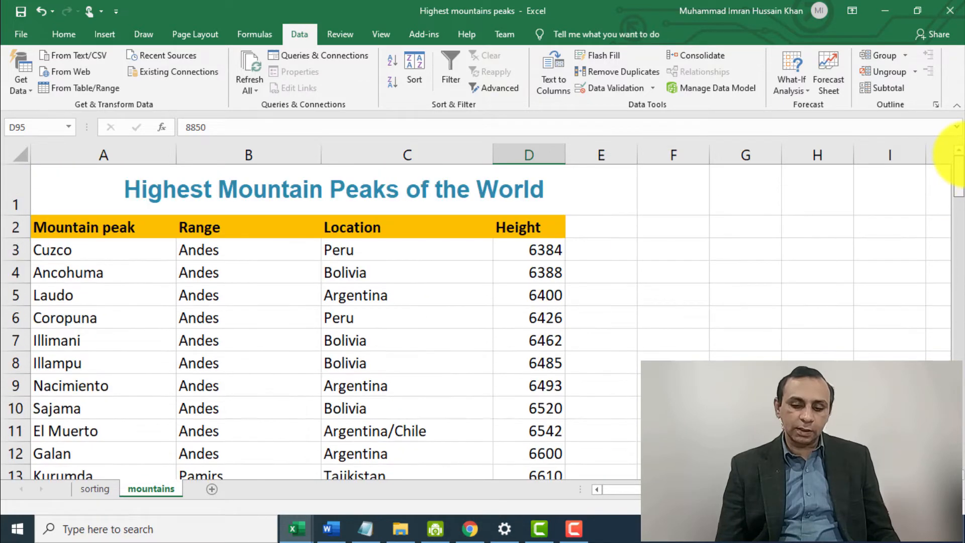
Step: Sort the mountain table by column D, Height, from largest to smallest, expanding the selection to the adjacent columns
click(546, 169)
click(547, 157)
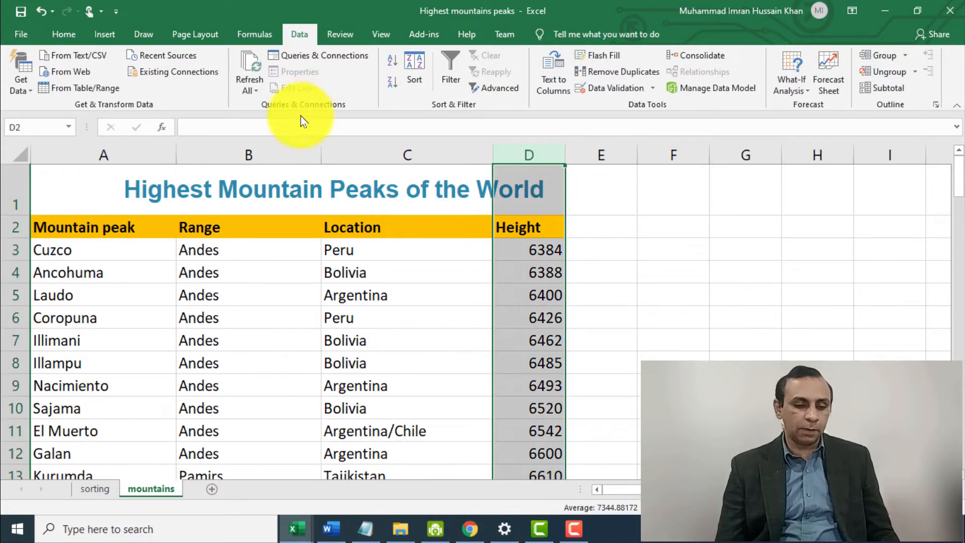
click(392, 86)
click(519, 297)
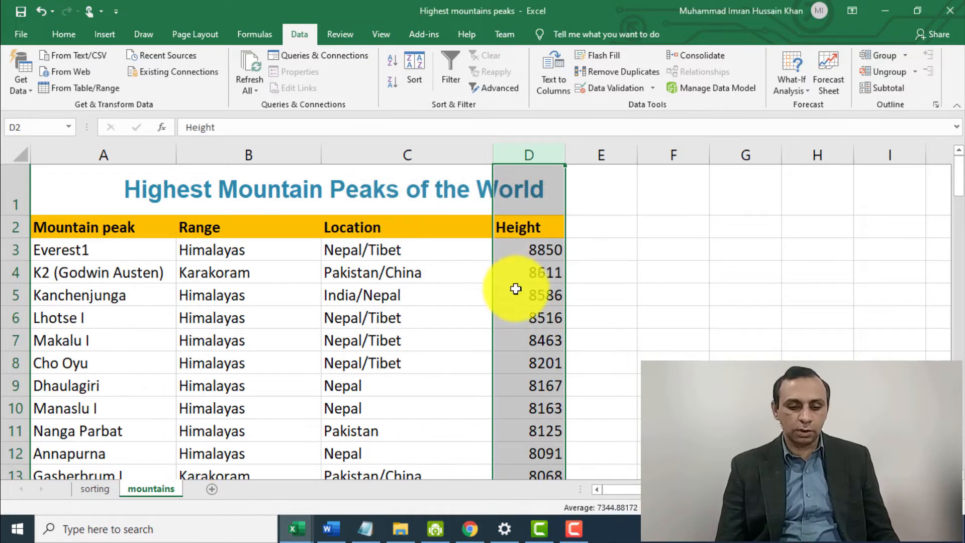
click(525, 274)
click(542, 252)
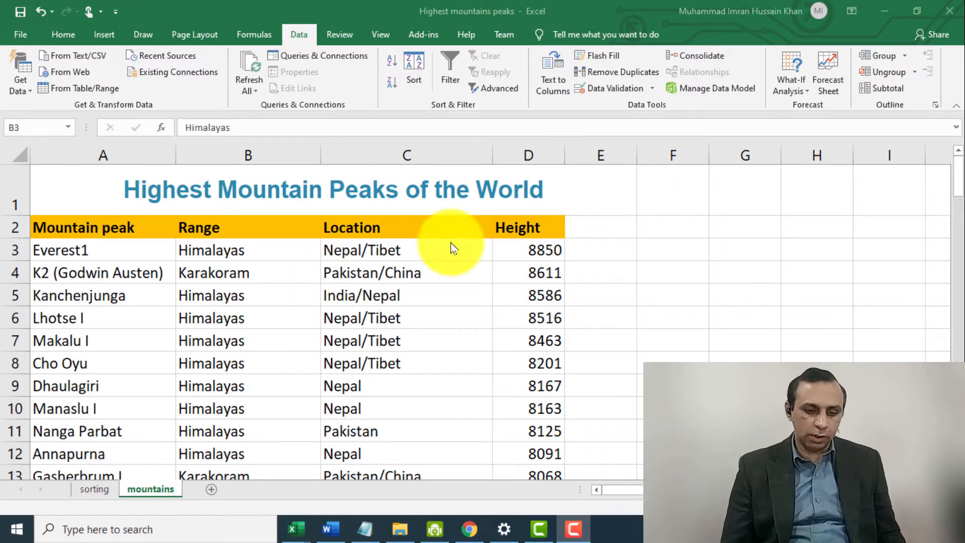
Step: Select the whole mountain table including its header row, A2:D95, and open the custom Sort settings
click(532, 222)
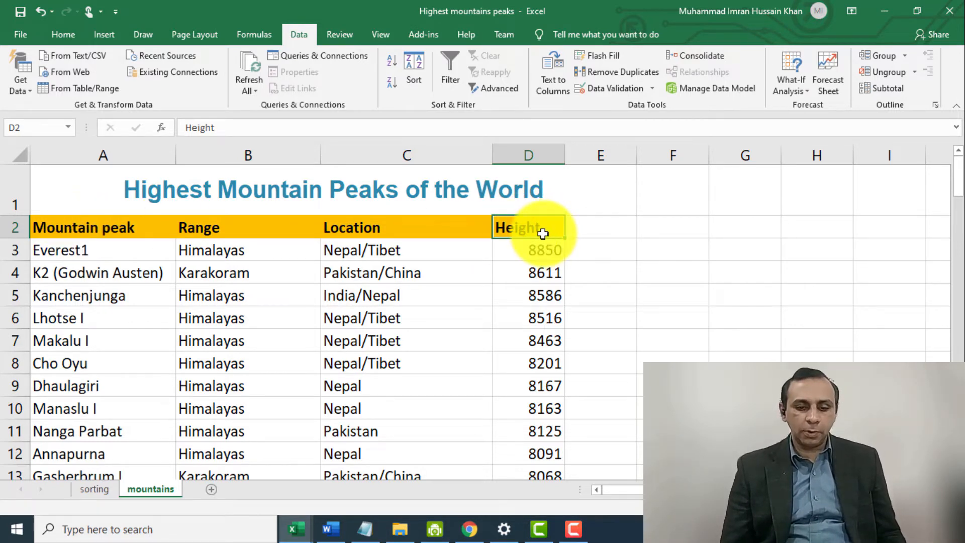
click(374, 229)
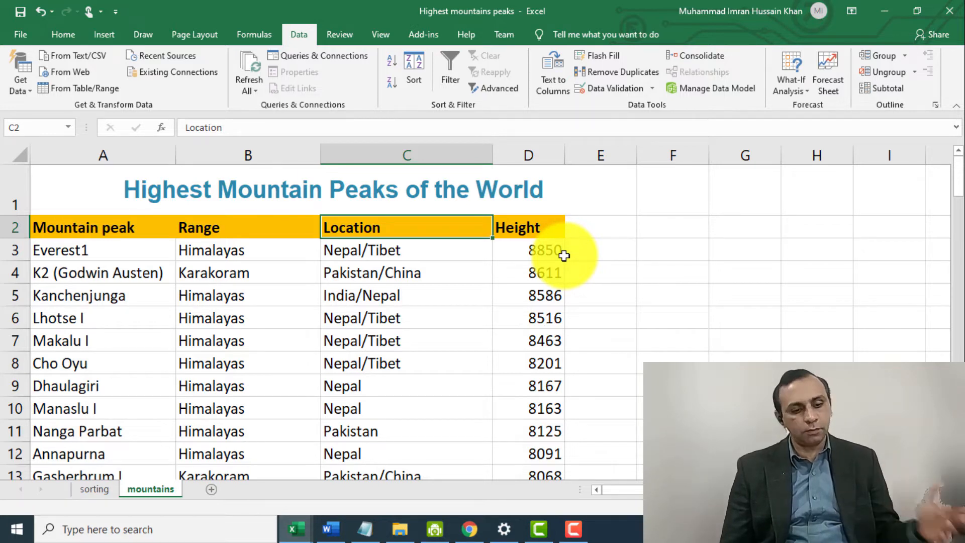
click(74, 225)
shift+click(519, 230)
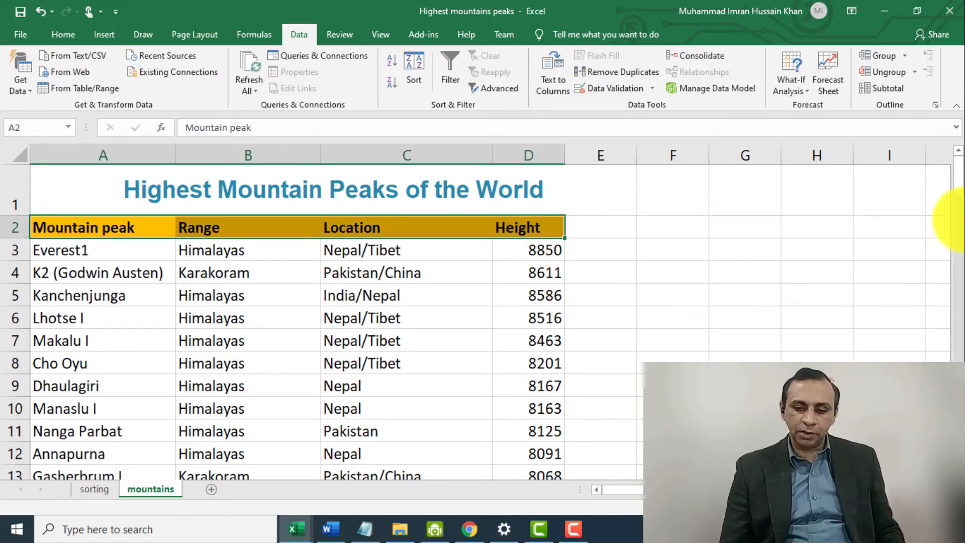
drag(959, 187, 959, 437)
shift+click(537, 379)
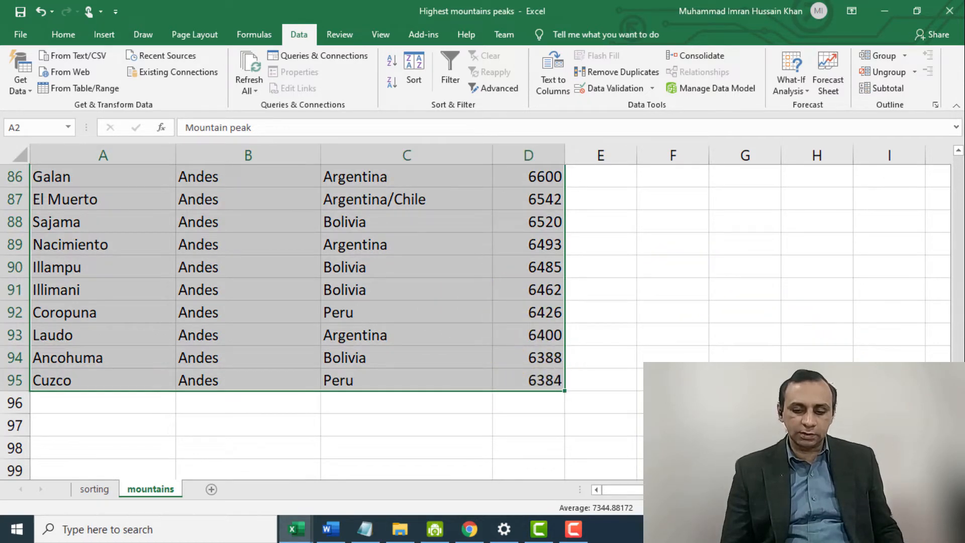
click(958, 355)
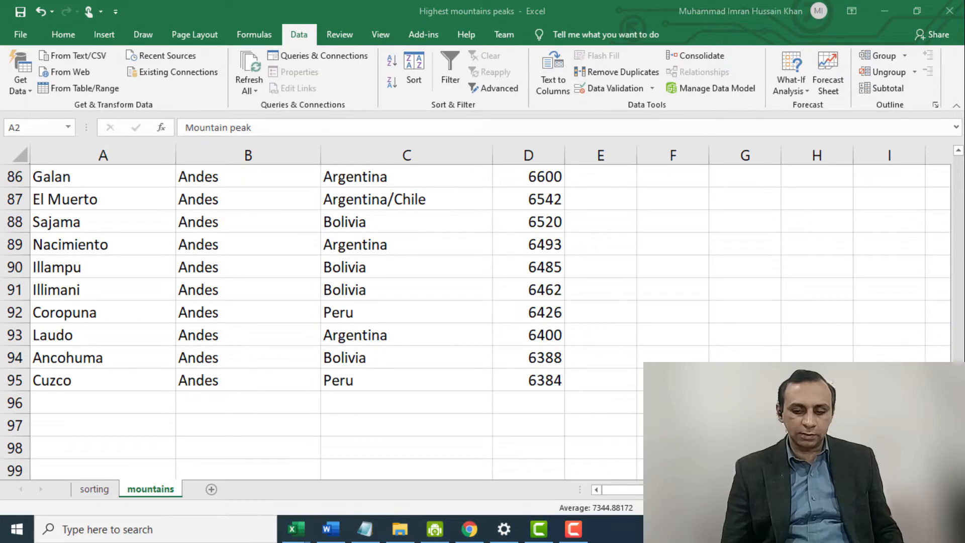
click(396, 366)
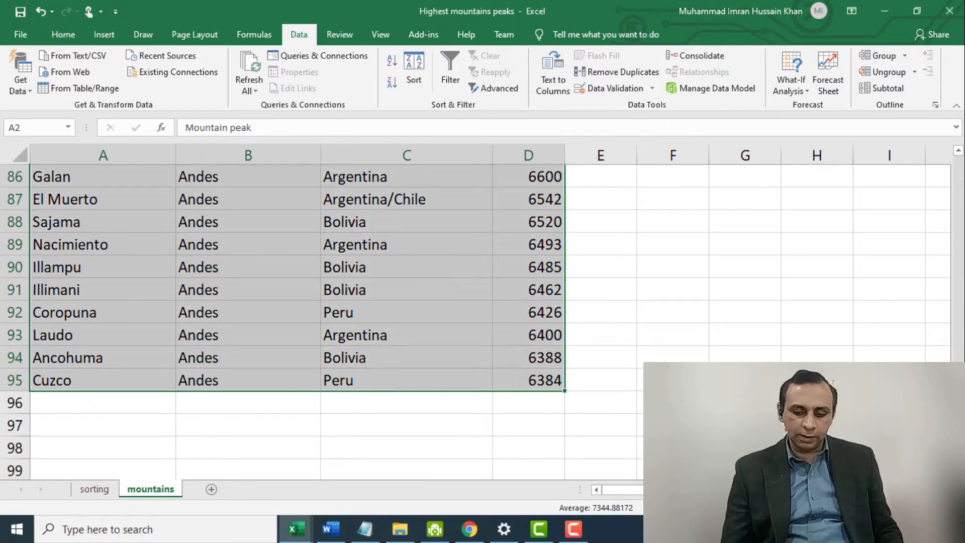
drag(958, 367, 949, 151)
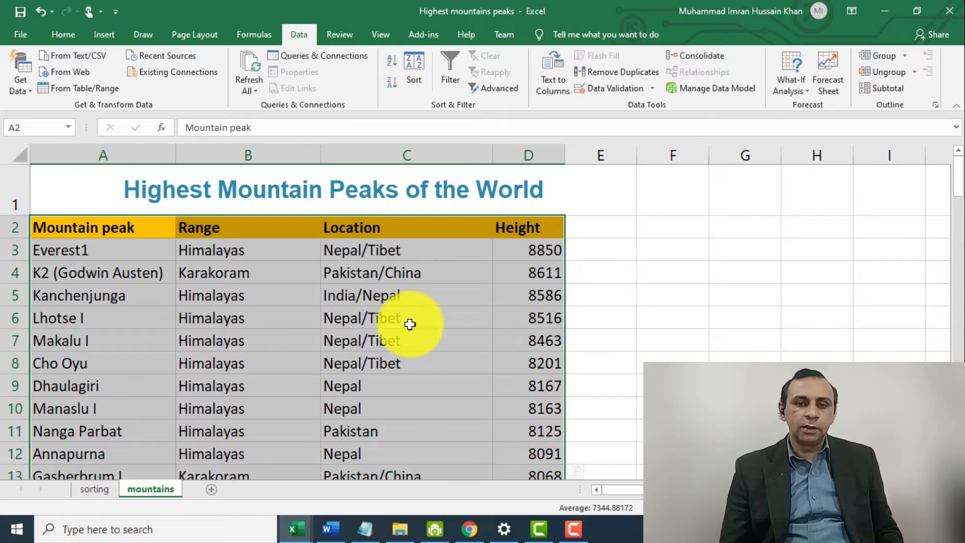
click(412, 83)
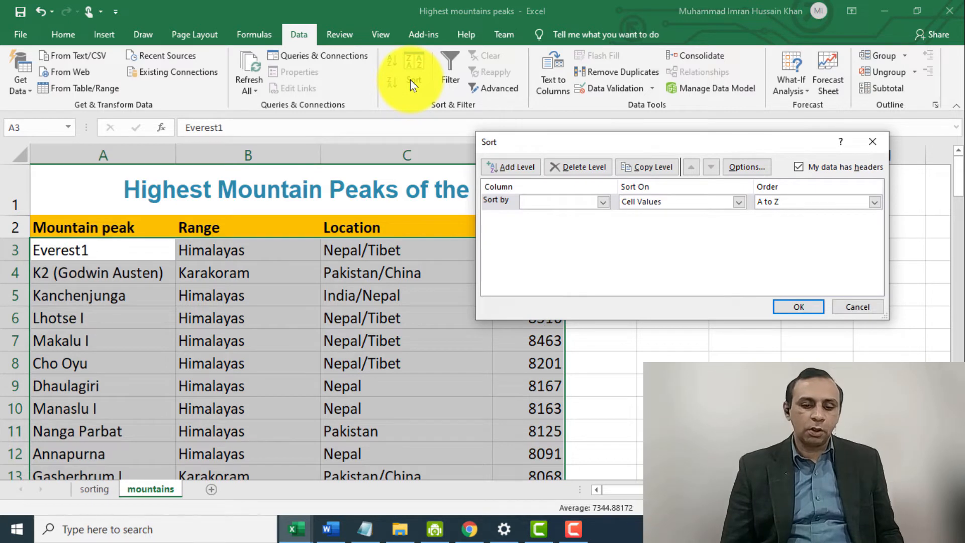
click(517, 168)
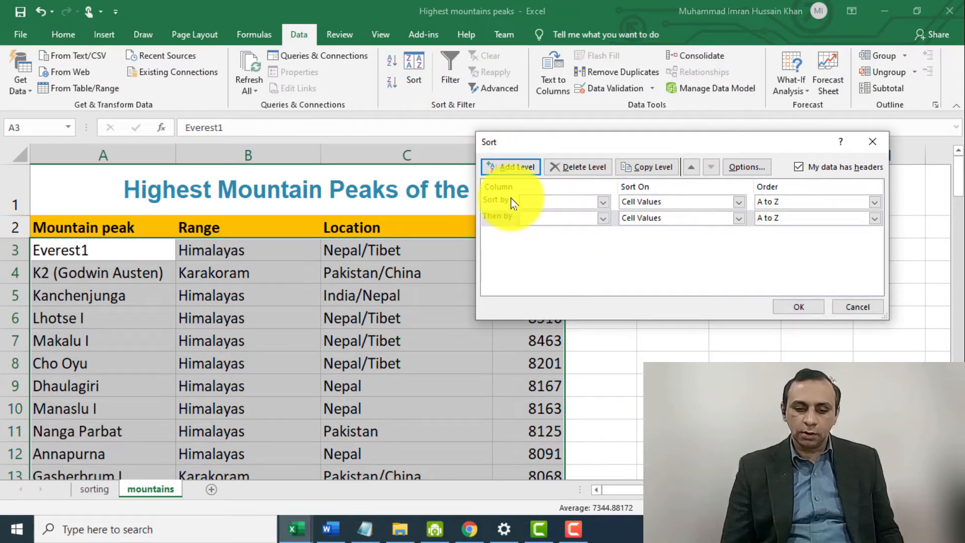
click(602, 202)
click(496, 203)
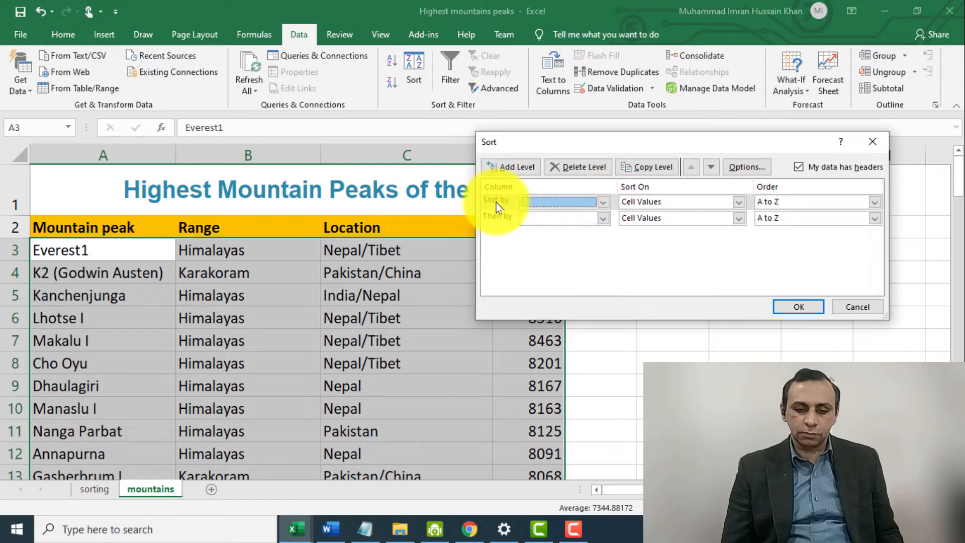
click(601, 170)
click(589, 167)
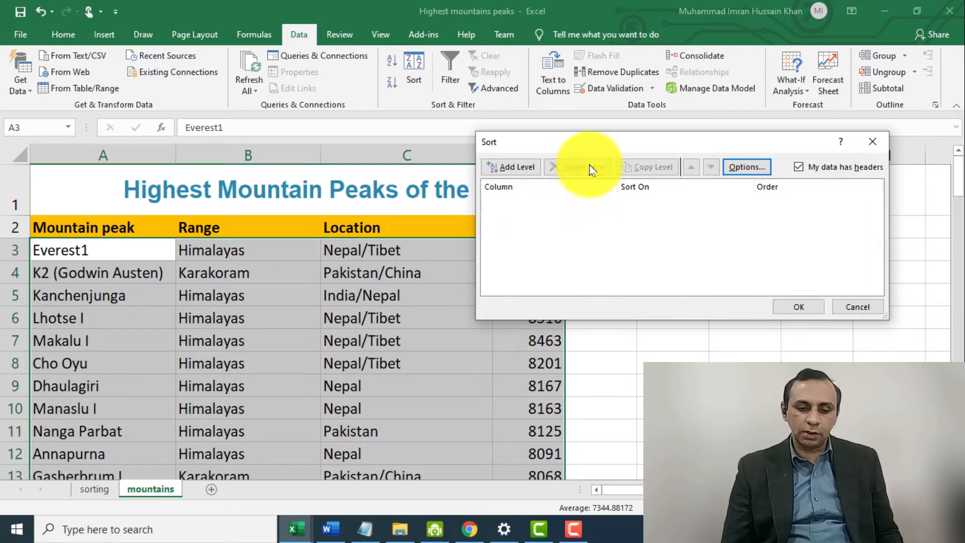
click(518, 168)
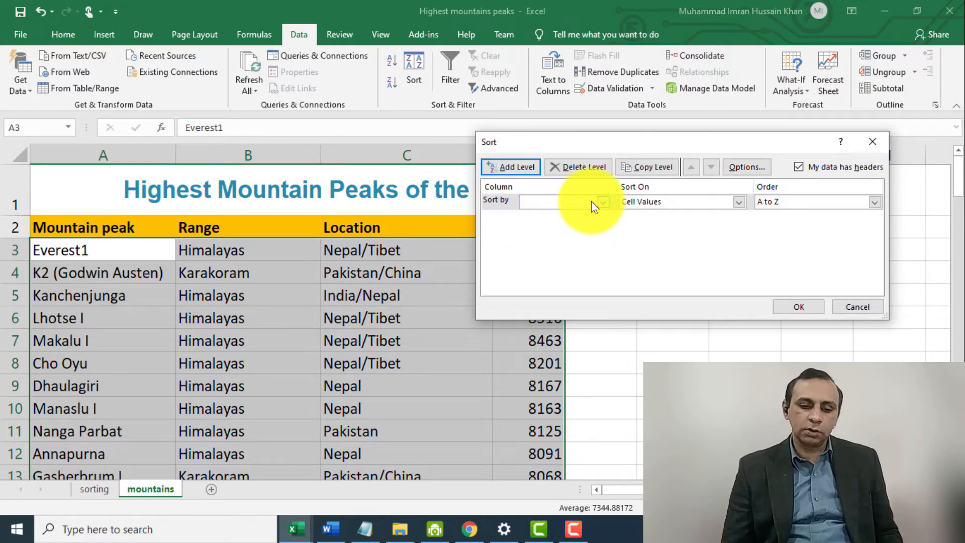
Step: Sort the selected table by Location from A to Z, with Height from largest to smallest as the second level
click(603, 201)
click(537, 233)
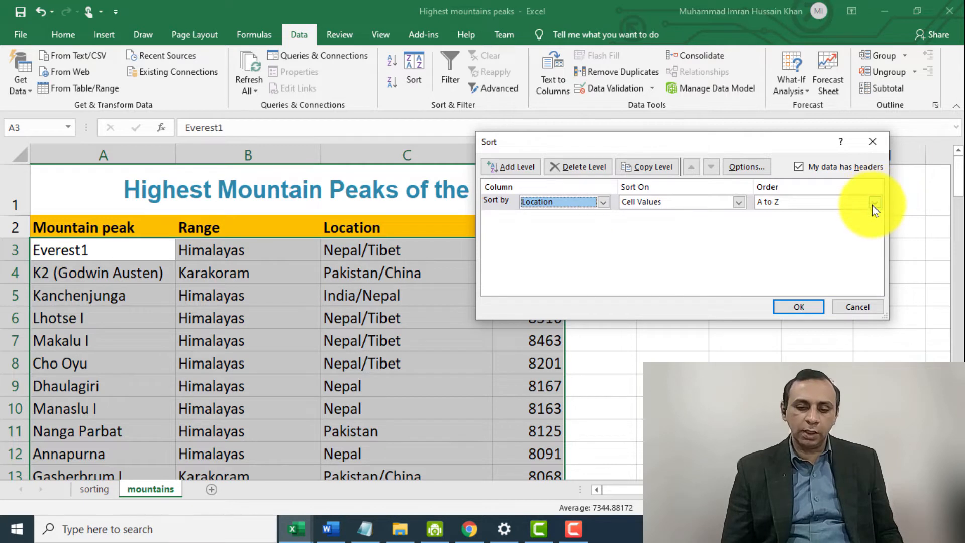
click(505, 168)
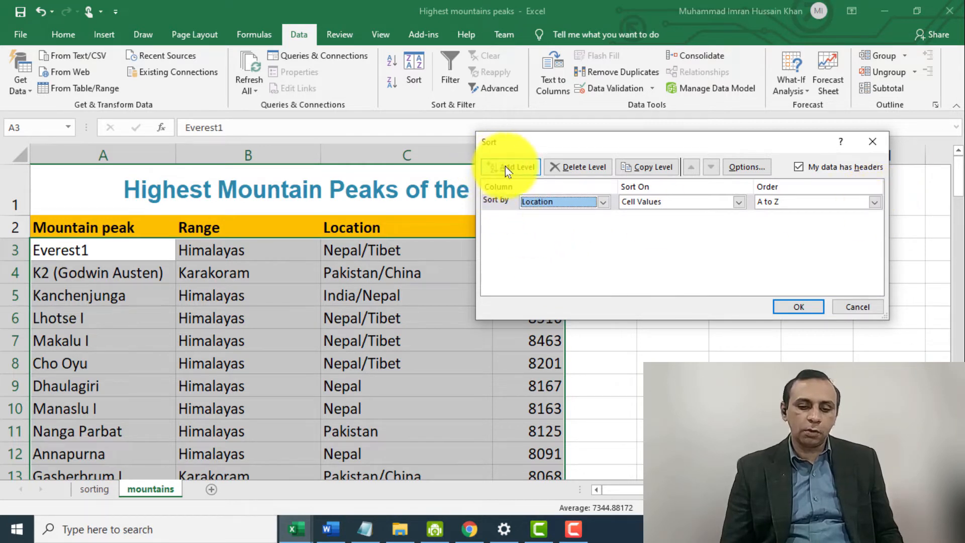
click(602, 218)
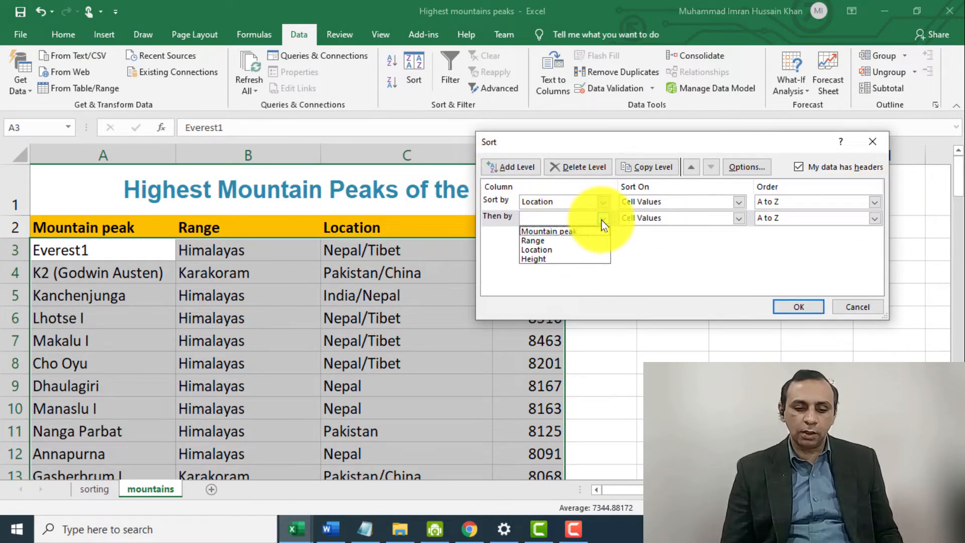
click(544, 258)
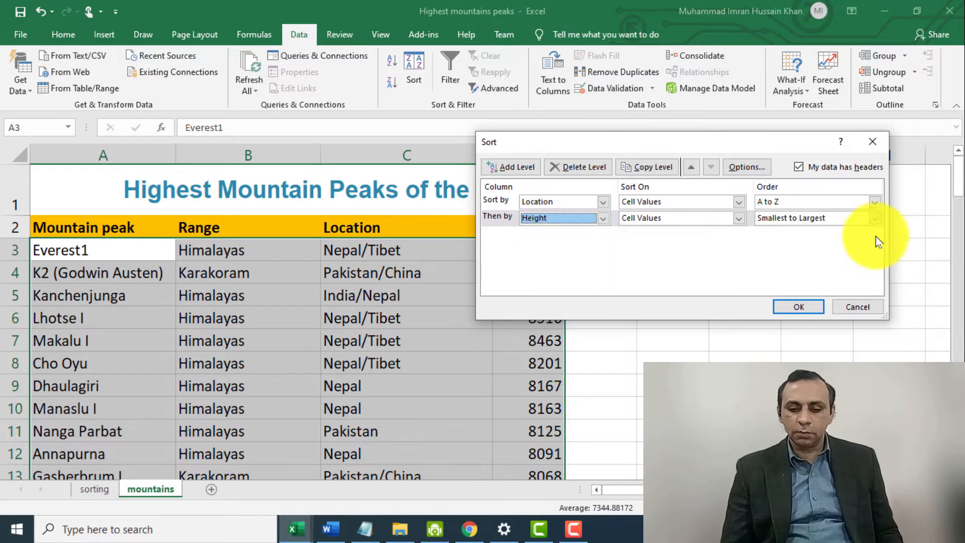
click(874, 217)
click(828, 240)
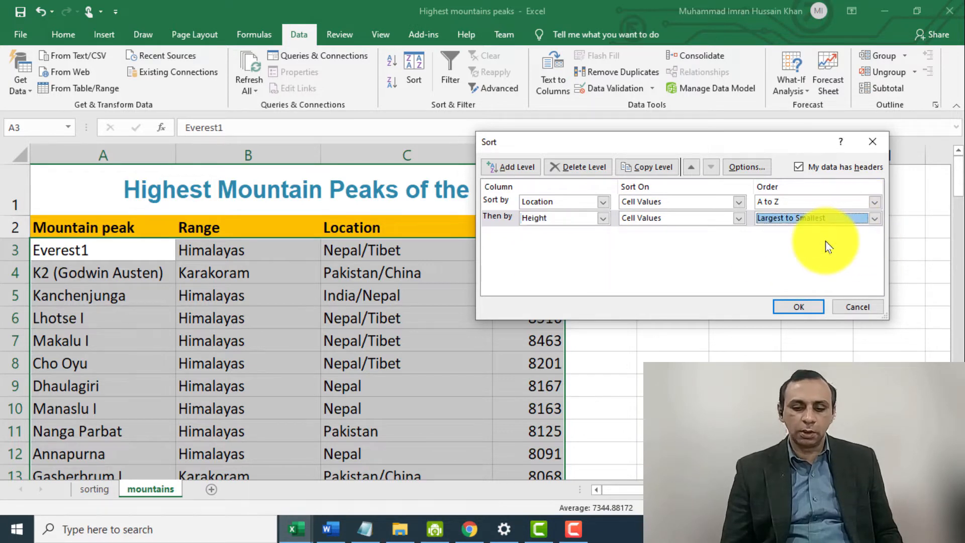
click(792, 312)
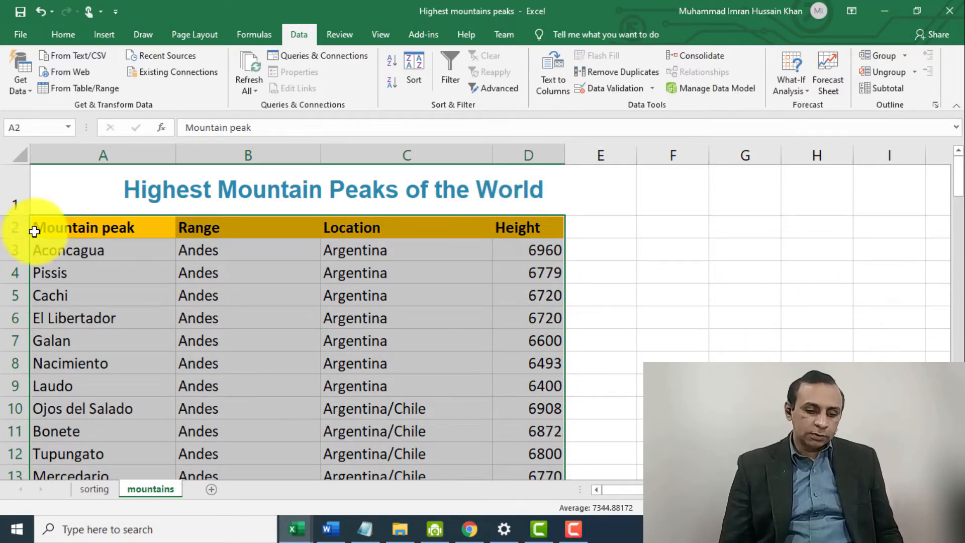
Step: Examine the order of heights within the Argentina records and the Argentina/Chile records in C10:D16
click(405, 241)
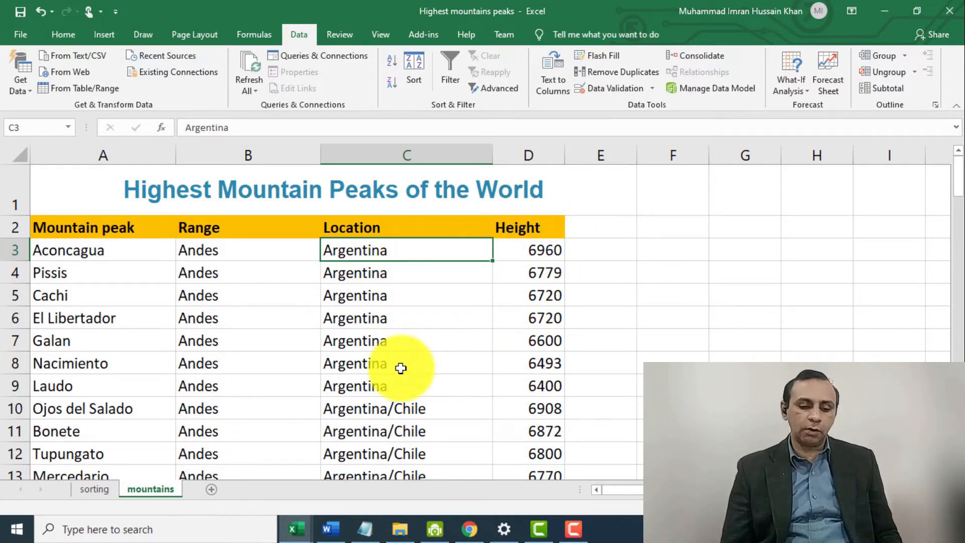
click(400, 391)
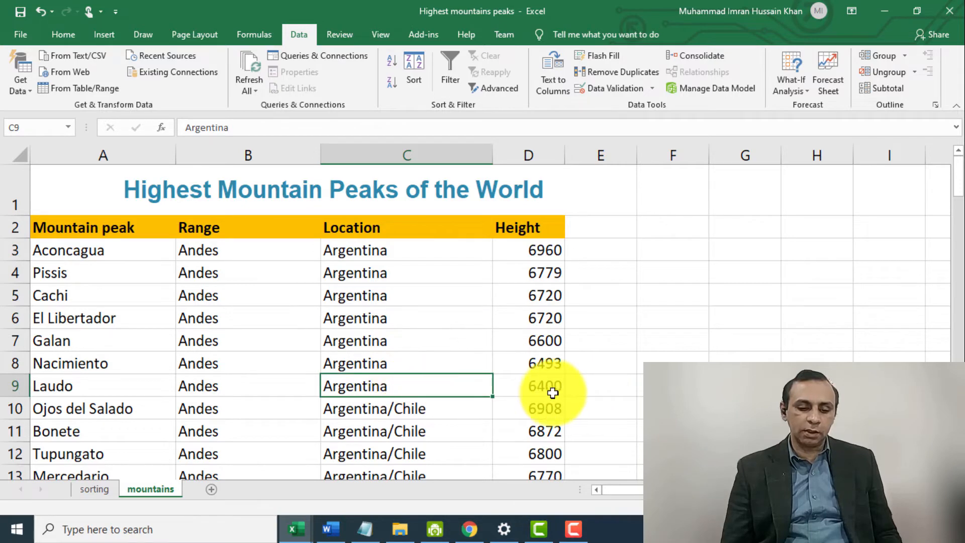
click(568, 390)
scroll(575, 390, down, 2)
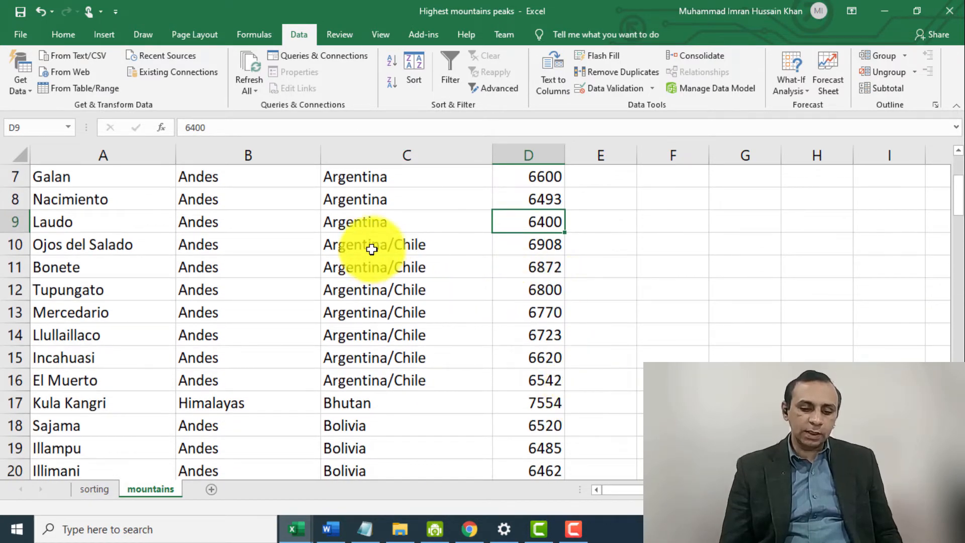
click(392, 243)
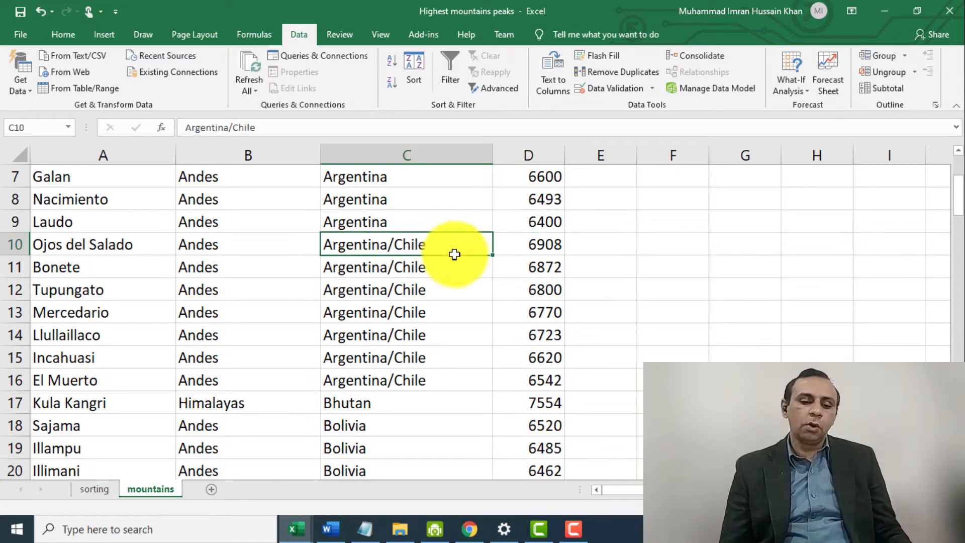
drag(451, 249, 519, 376)
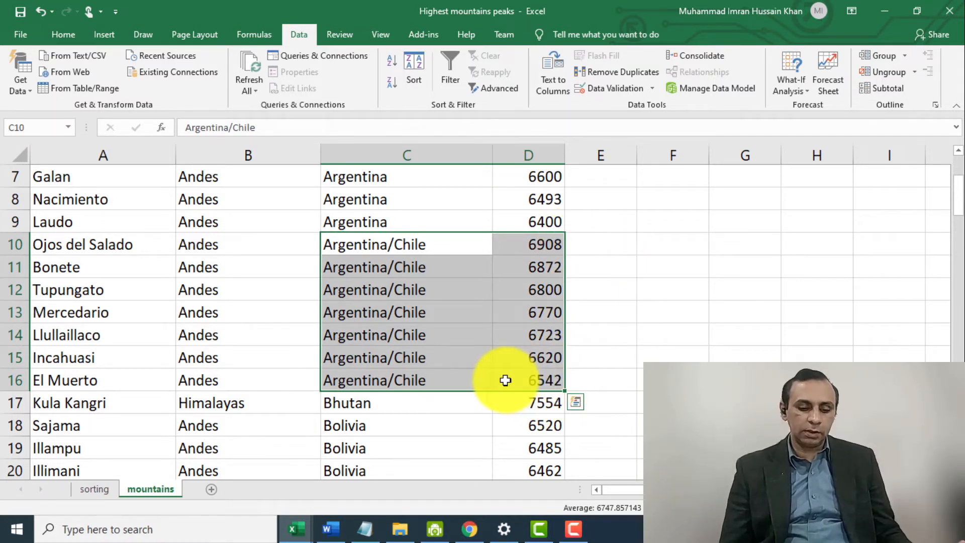
click(423, 422)
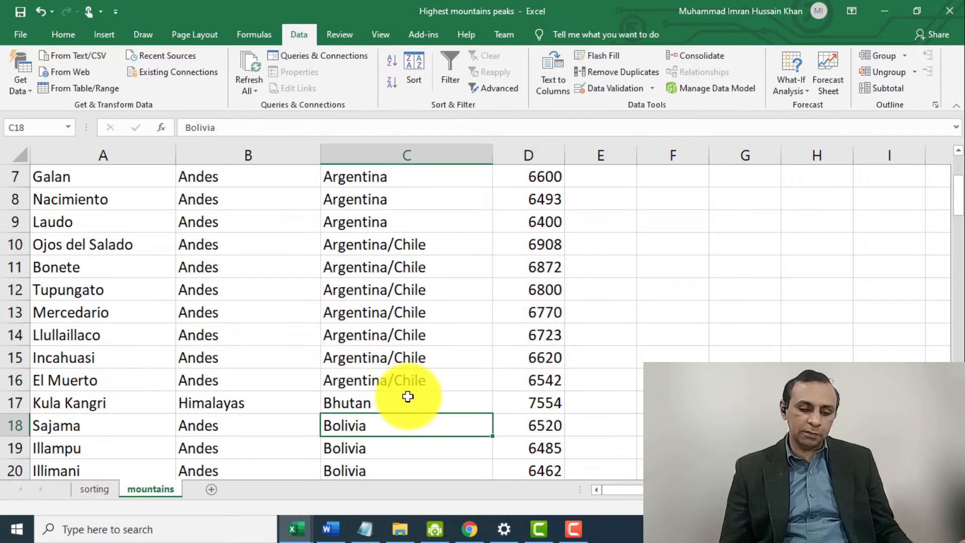
scroll(426, 293, up, 2)
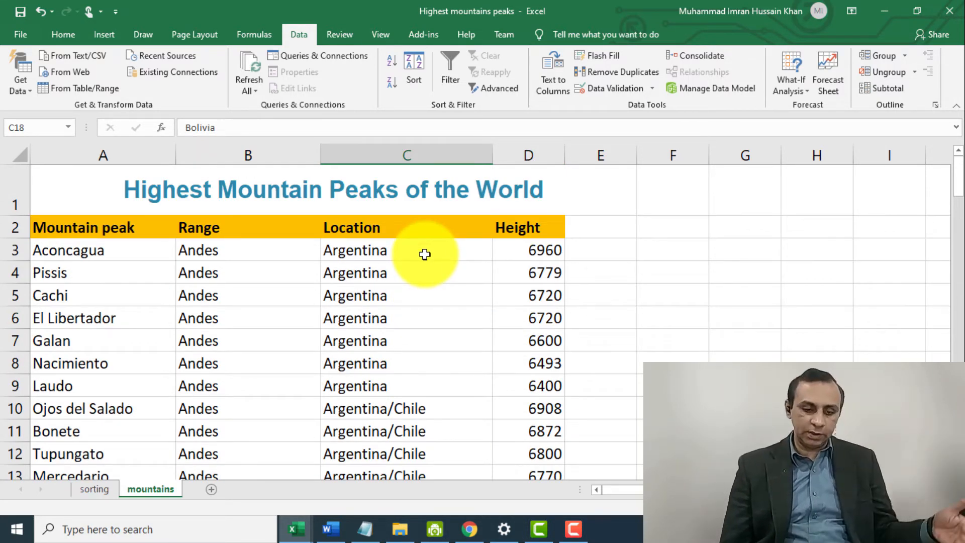
Step: Examine how the records from Bolivia through China, India and Kashmir are grouped by location and ordered by height
scroll(428, 349, down, 5)
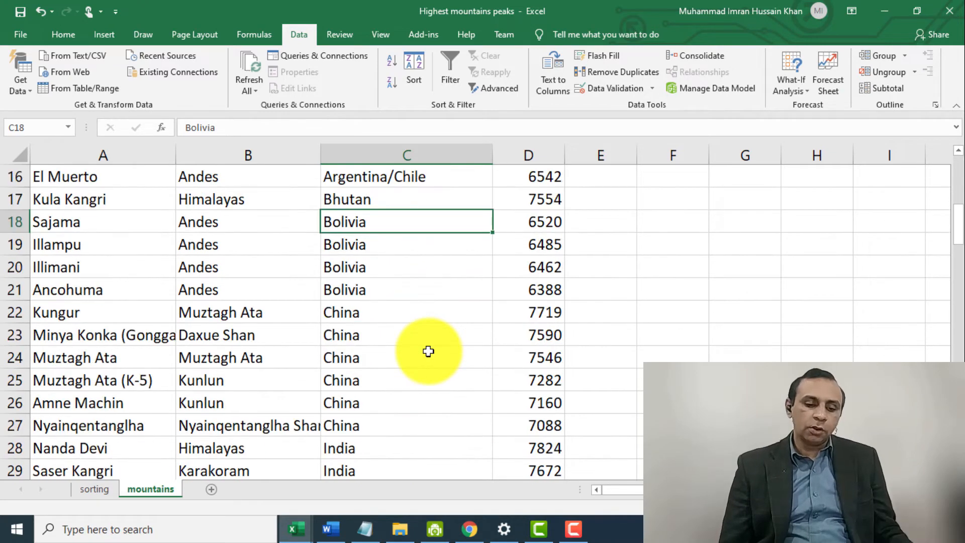
click(385, 309)
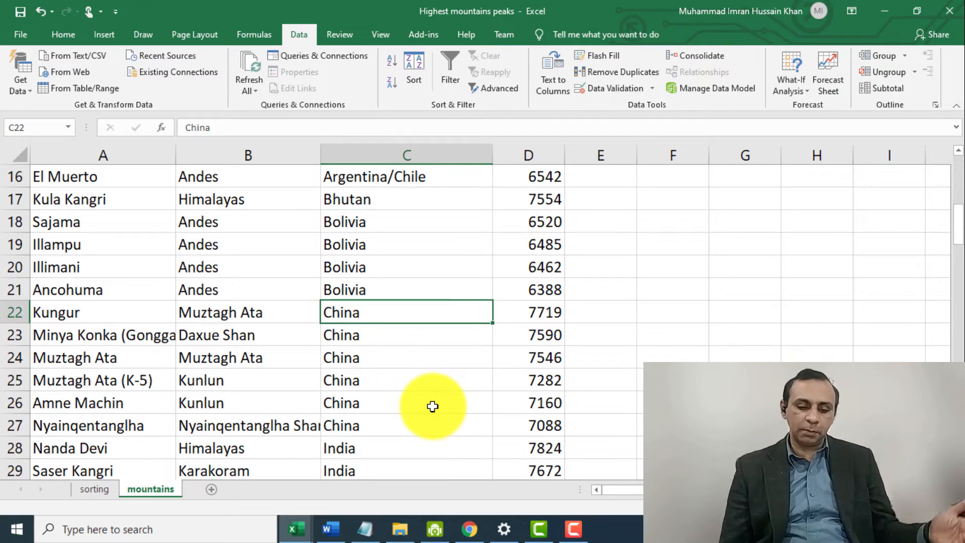
scroll(431, 405, down, 2)
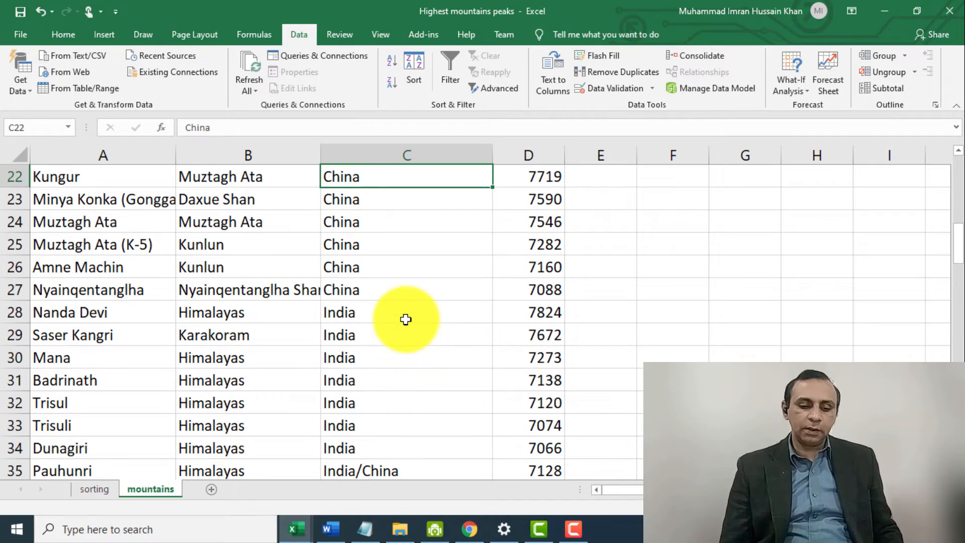
click(405, 318)
scroll(408, 320, down, 3)
click(420, 274)
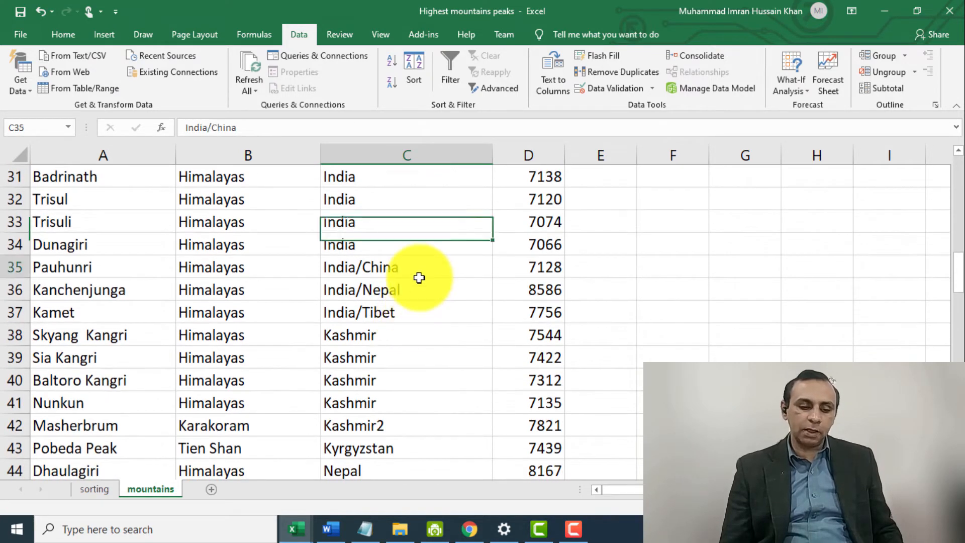
click(436, 297)
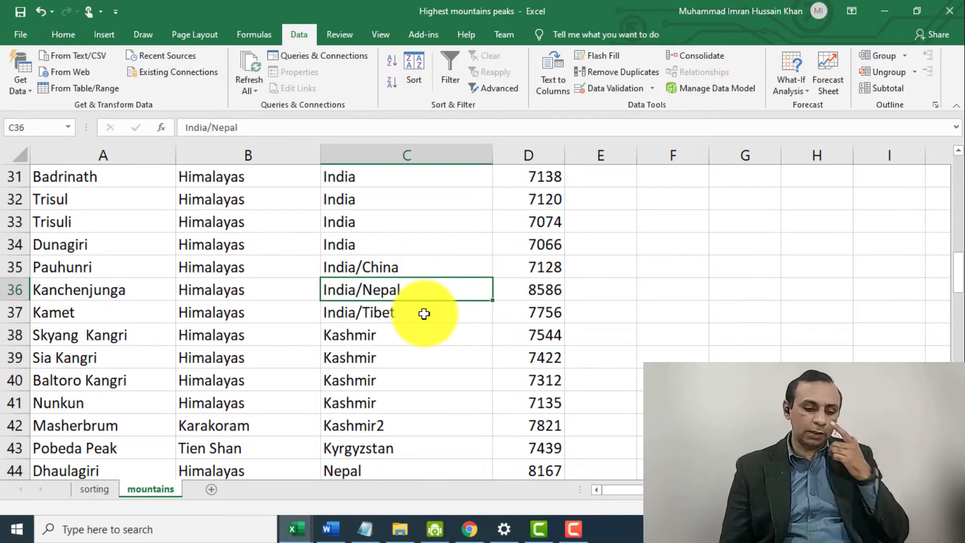
click(424, 314)
click(400, 343)
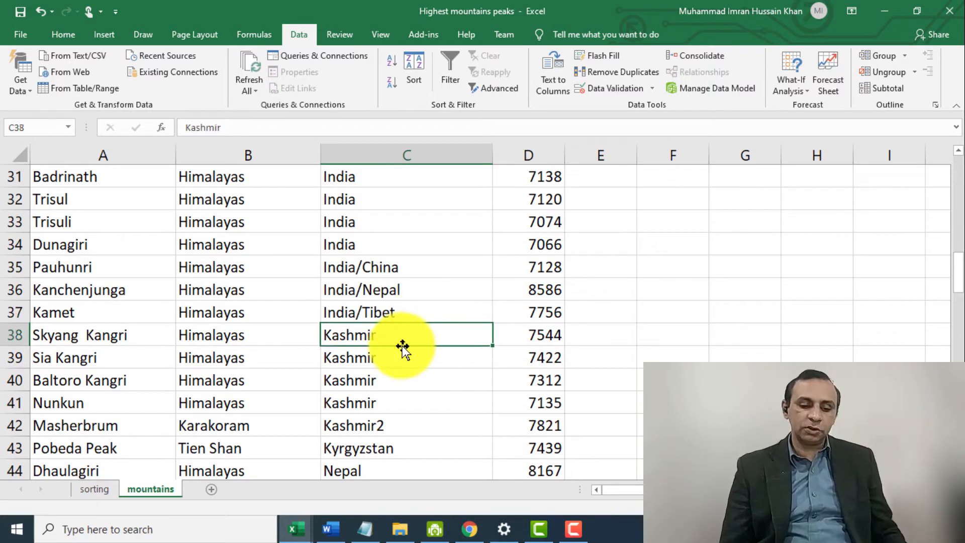
scroll(401, 345, down, 1)
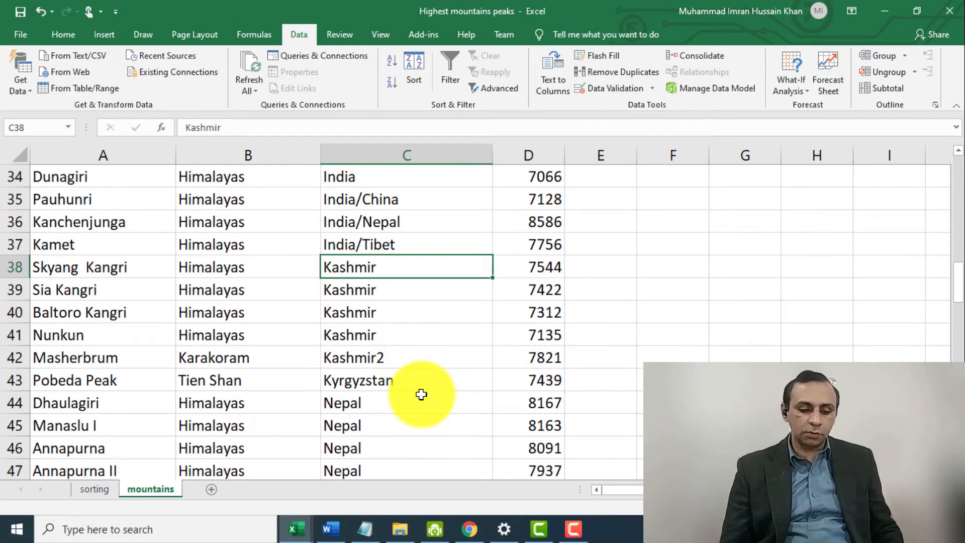
scroll(421, 394, down, 2)
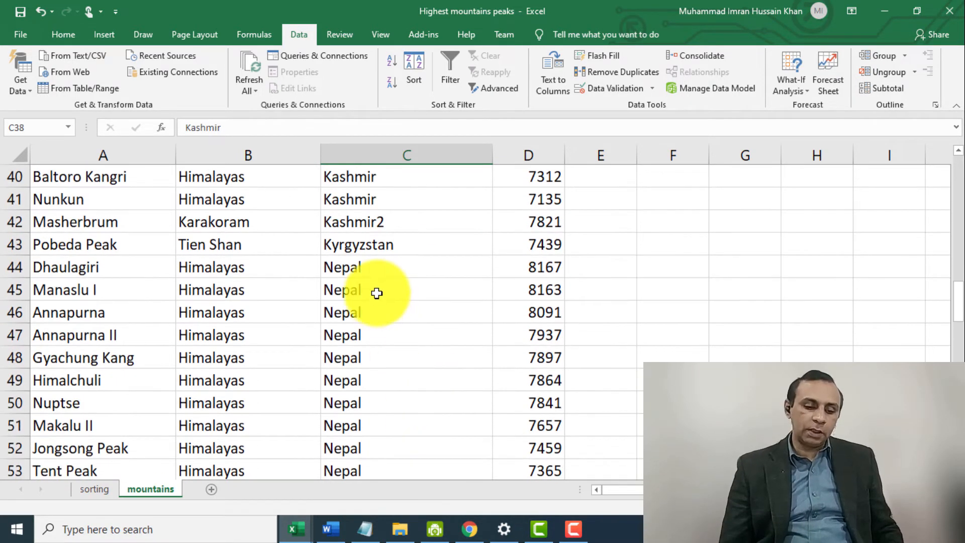
Step: Examine the block of Nepal records starting at C44 and the order of their heights
click(382, 273)
scroll(429, 344, down, 2)
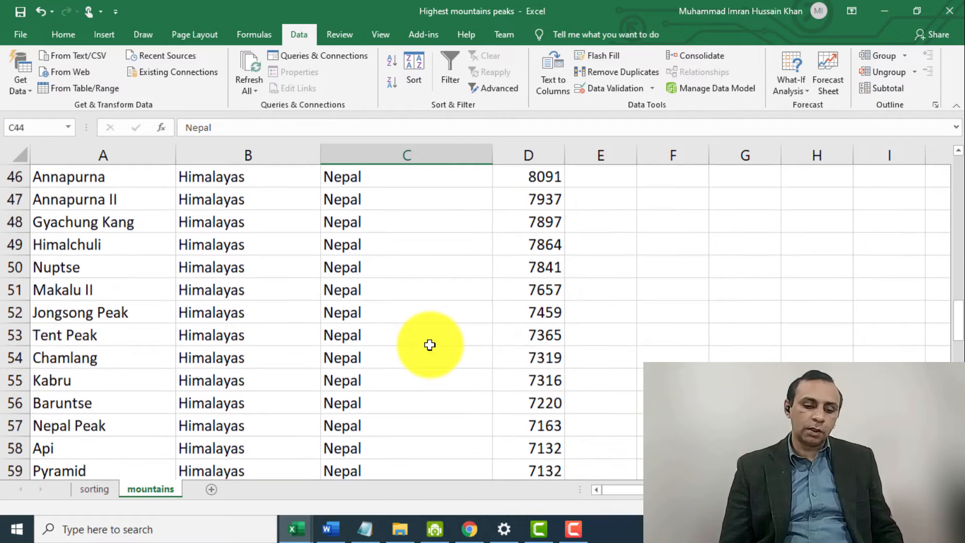
scroll(429, 344, up, 1)
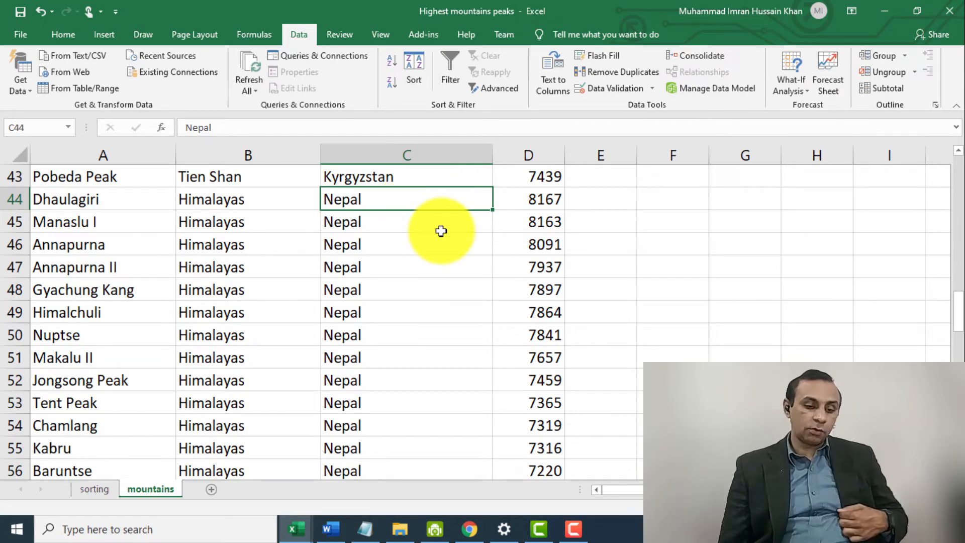
scroll(441, 231, up, 1)
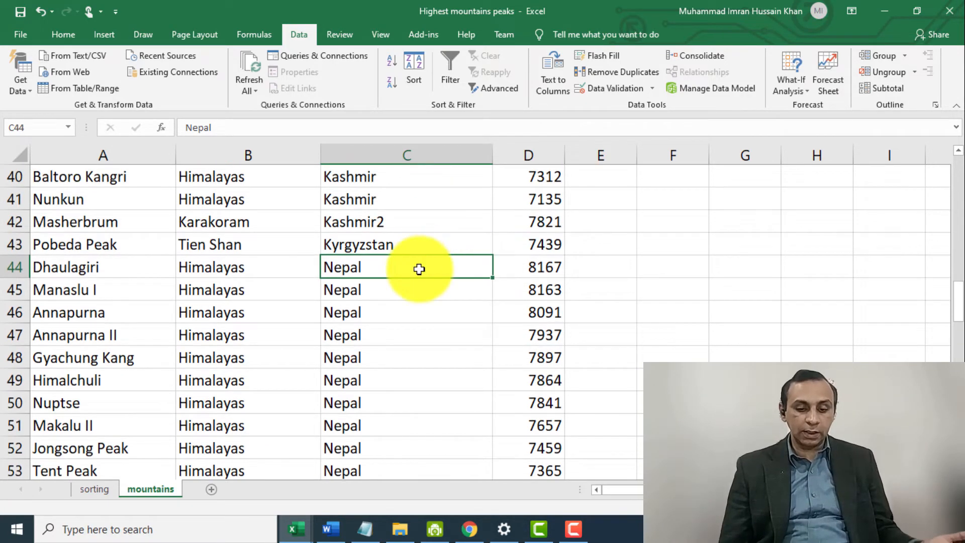
scroll(422, 357, down, 1)
scroll(422, 356, down, 1)
drag(402, 199, 410, 380)
scroll(452, 387, down, 3)
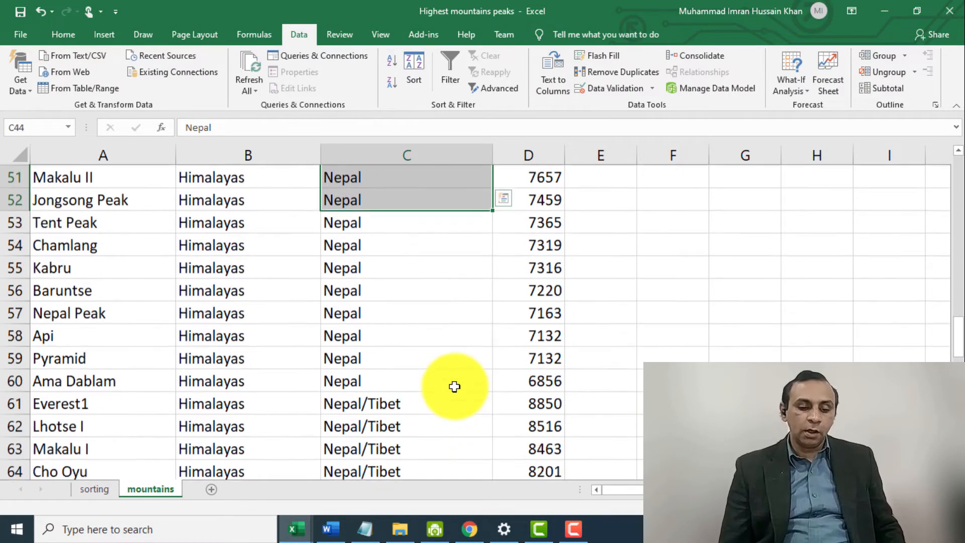
Step: Examine the heights of the Nepal/Tibet records in C61:D65 and the Pakistan records in rows 66 to 72
click(438, 386)
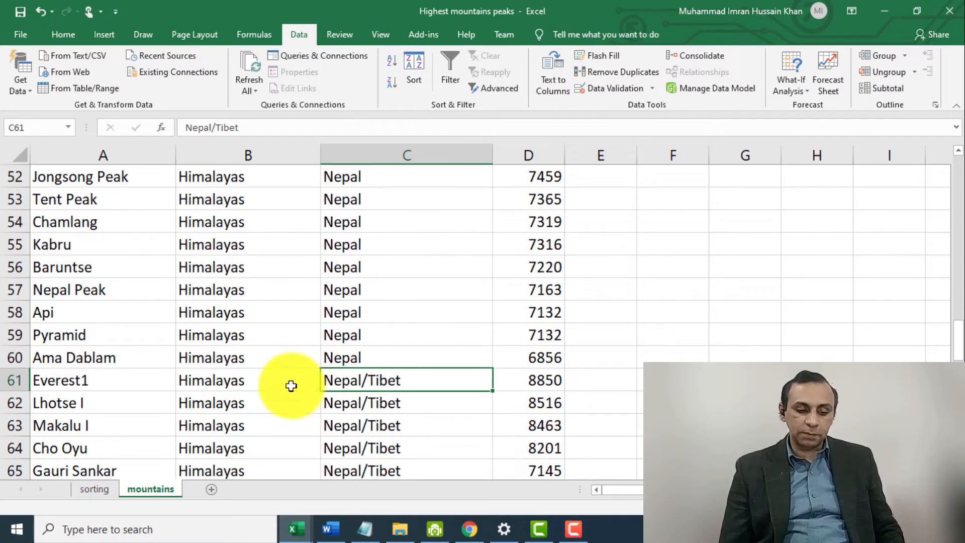
shift+click(542, 388)
scroll(429, 443, down, 1)
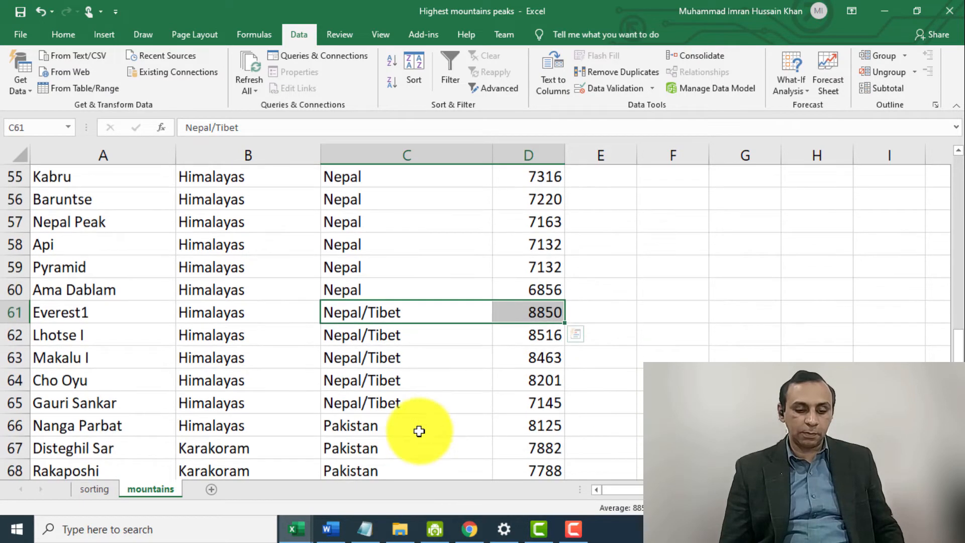
shift+click(515, 408)
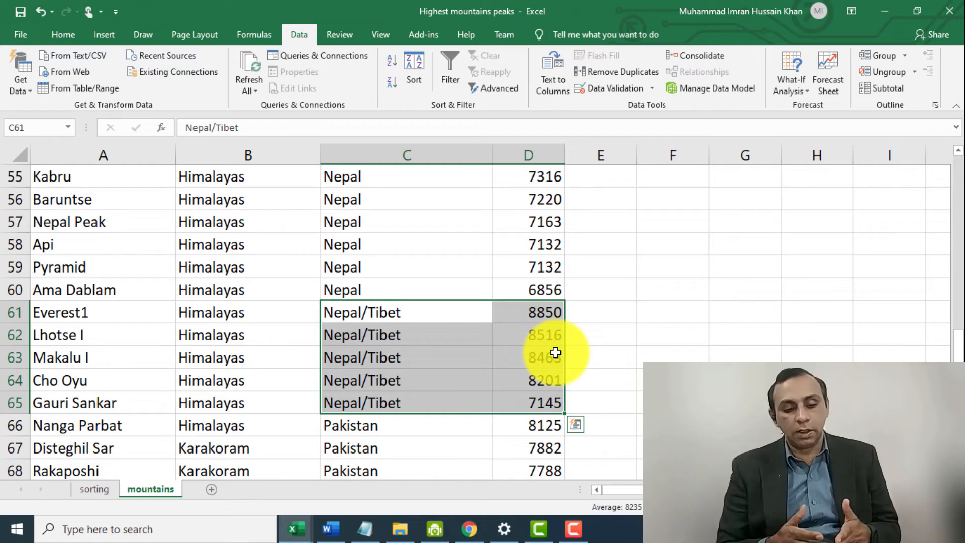
scroll(555, 352, down, 2)
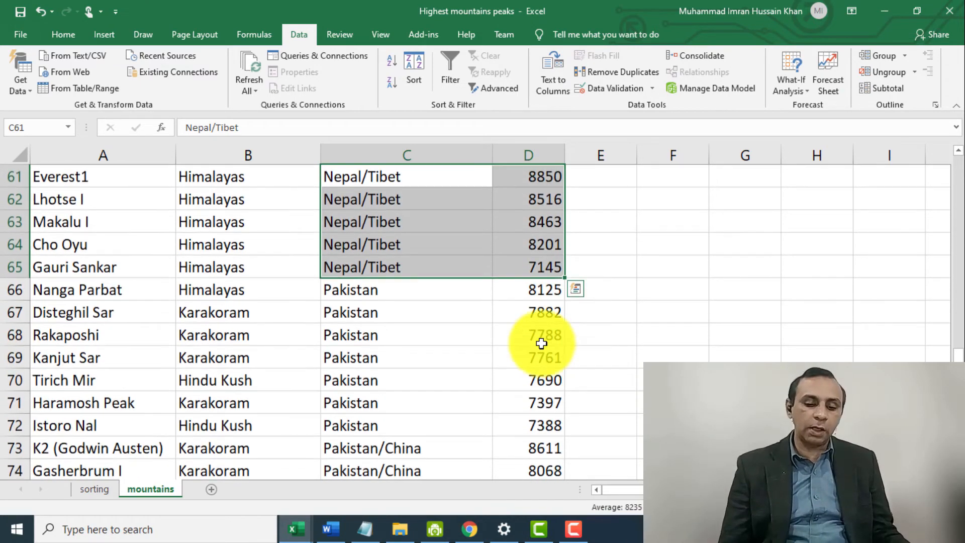
click(346, 293)
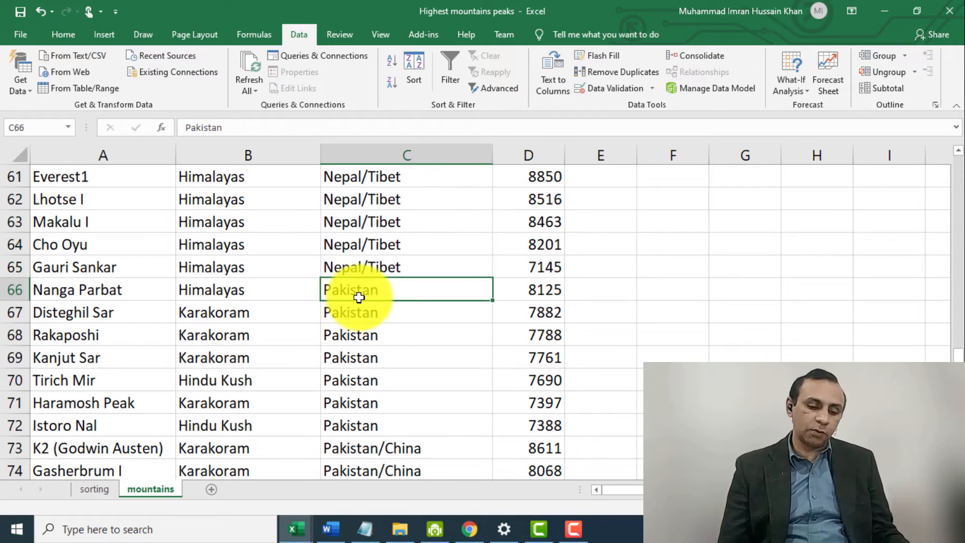
drag(359, 296, 370, 425)
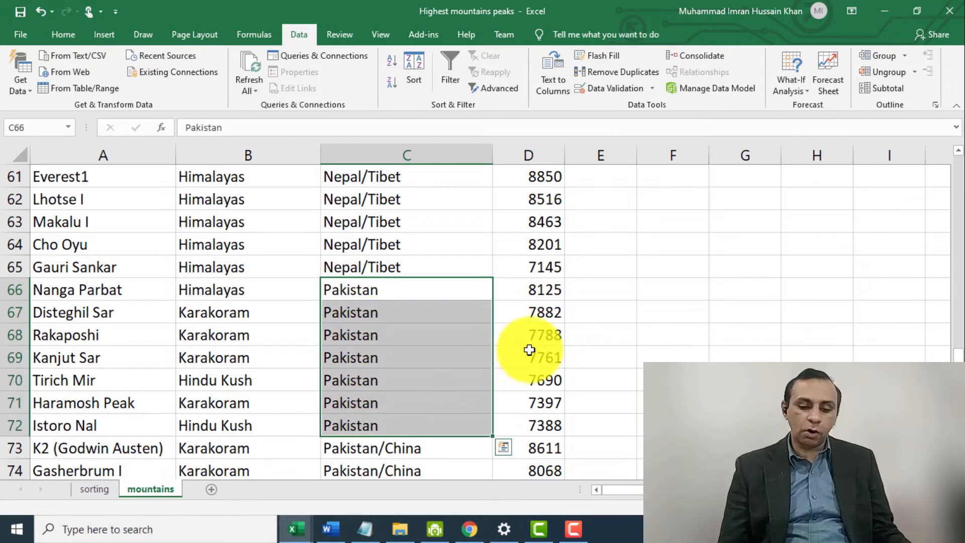
click(554, 290)
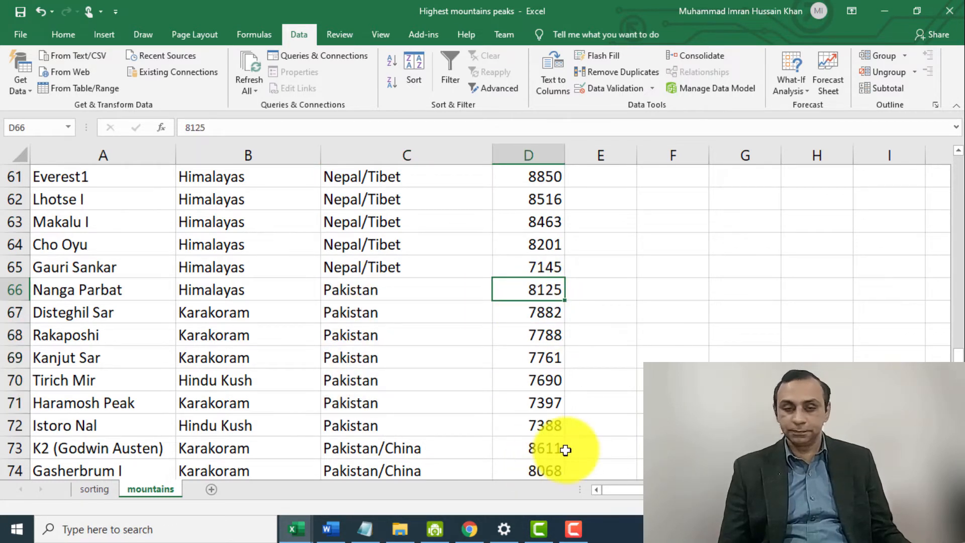
scroll(534, 392, down, 3)
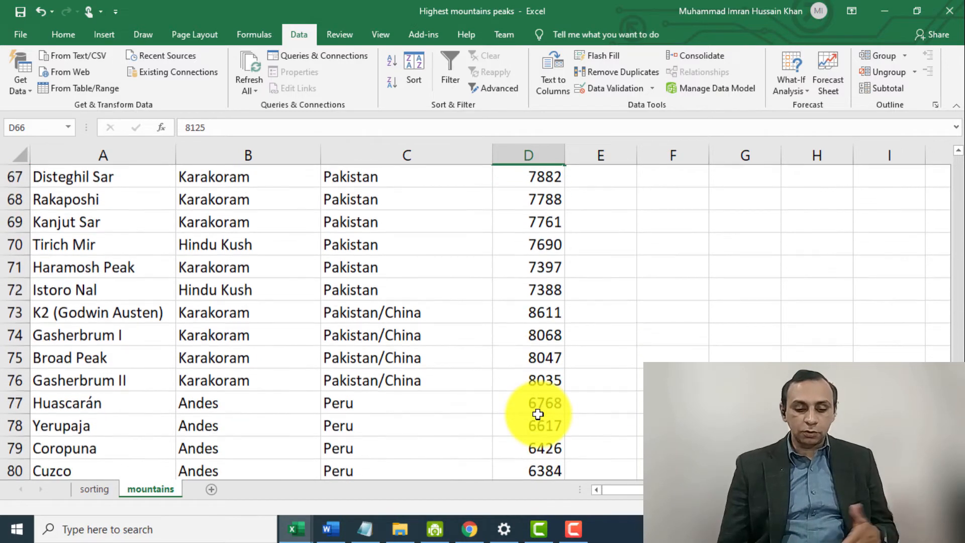
Step: Undo the sort by Location and Height, and save the workbook
click(745, 400)
scroll(936, 363, up, 5)
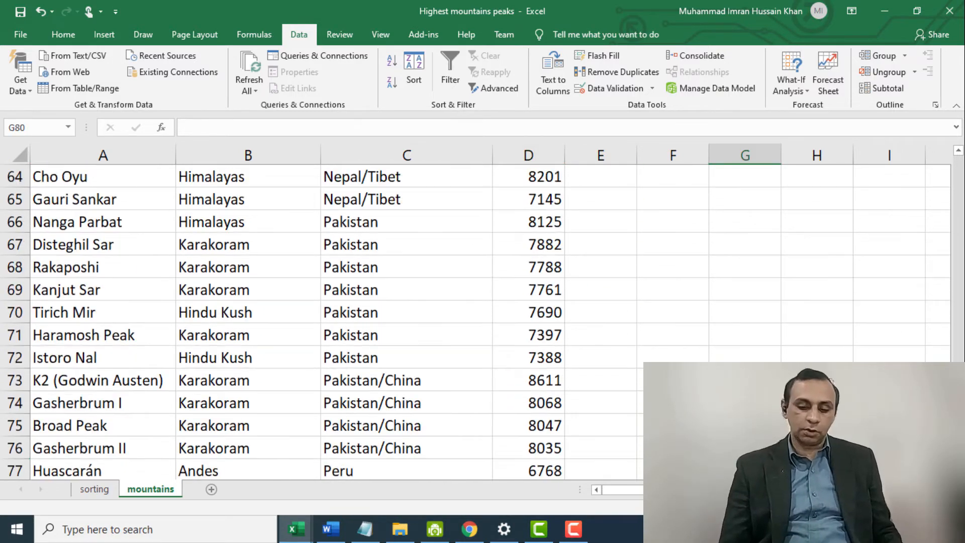
drag(960, 357, 957, 175)
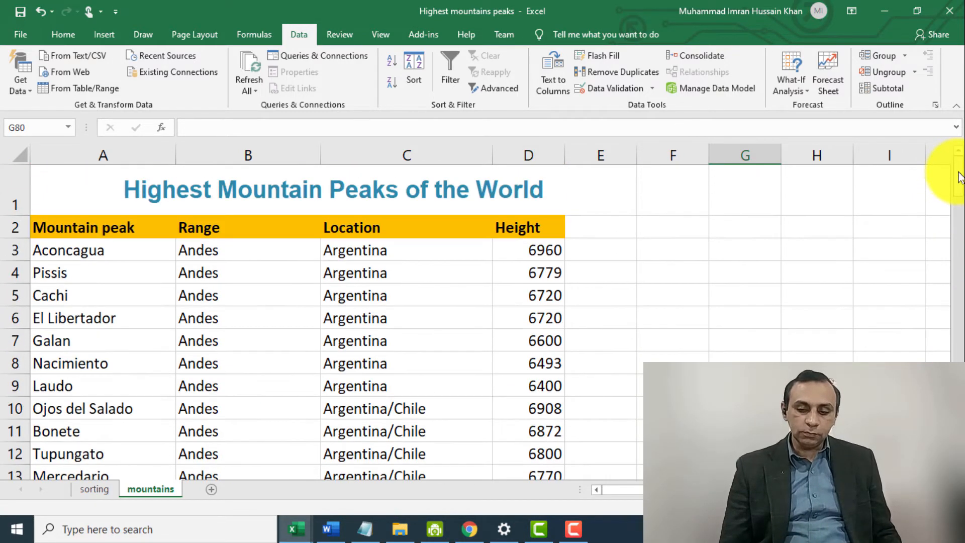
click(645, 273)
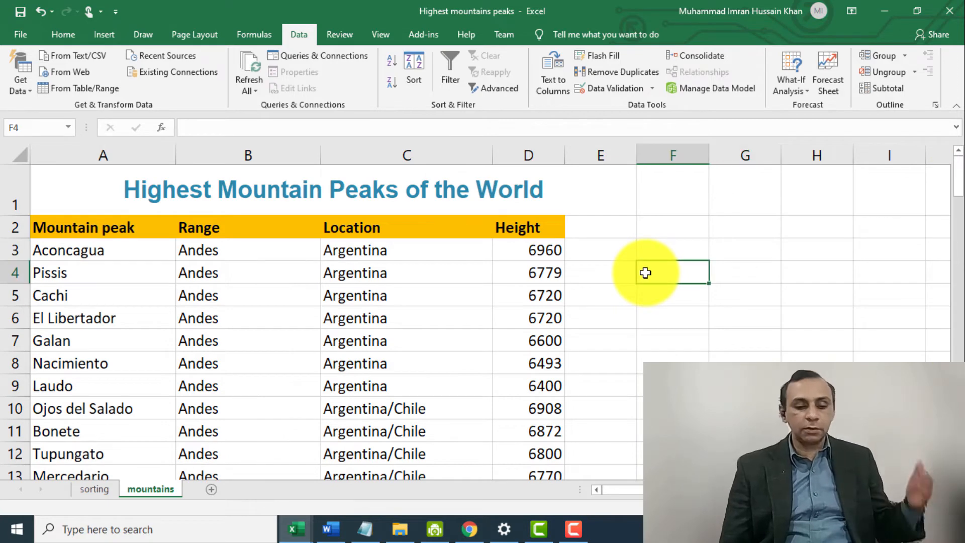
key(ctrl+z)
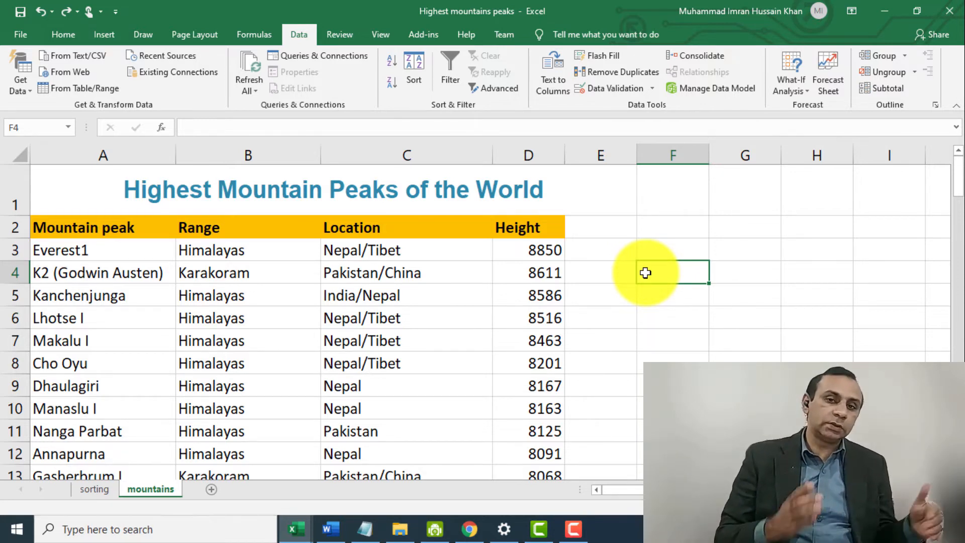
key(ctrl+s)
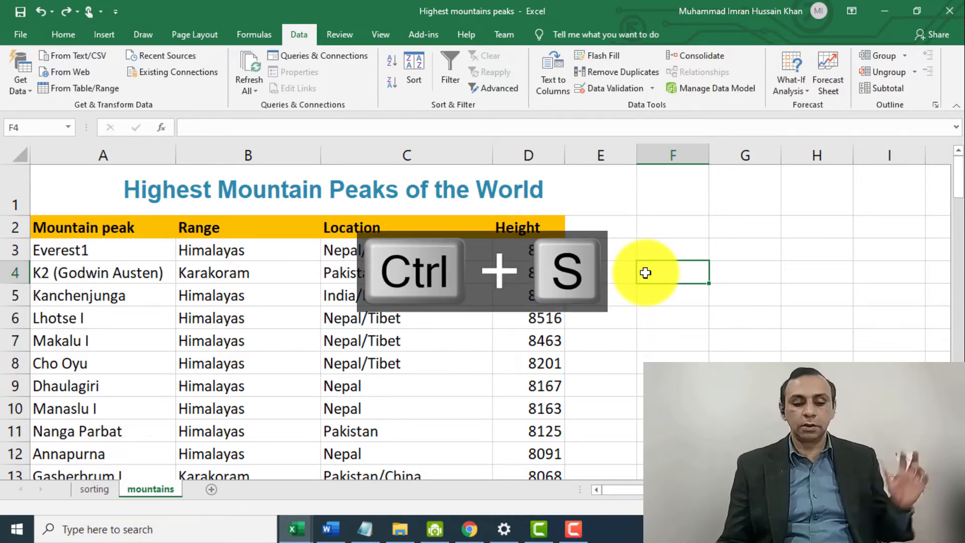
Step: Turn on filtering for the mountain table's header row, A2:D2
click(454, 73)
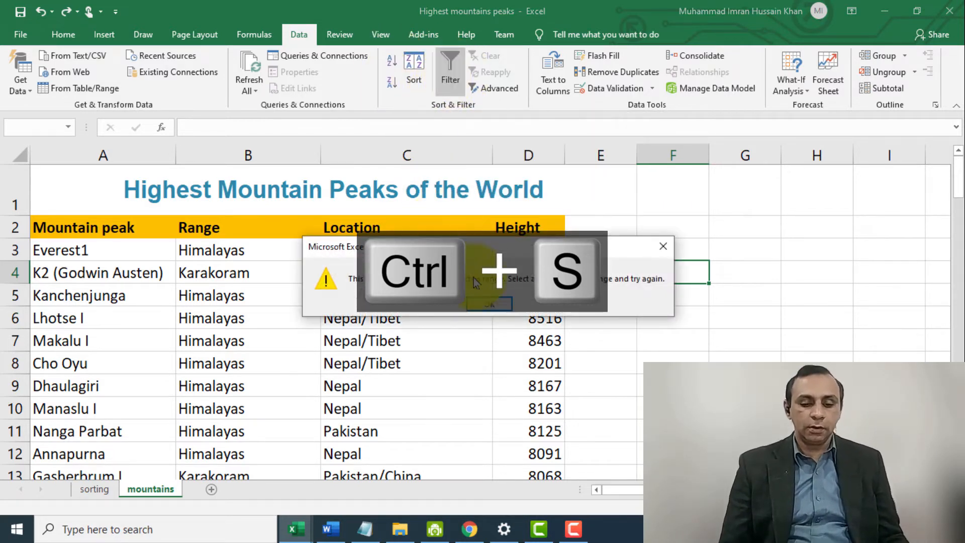
click(493, 304)
click(69, 228)
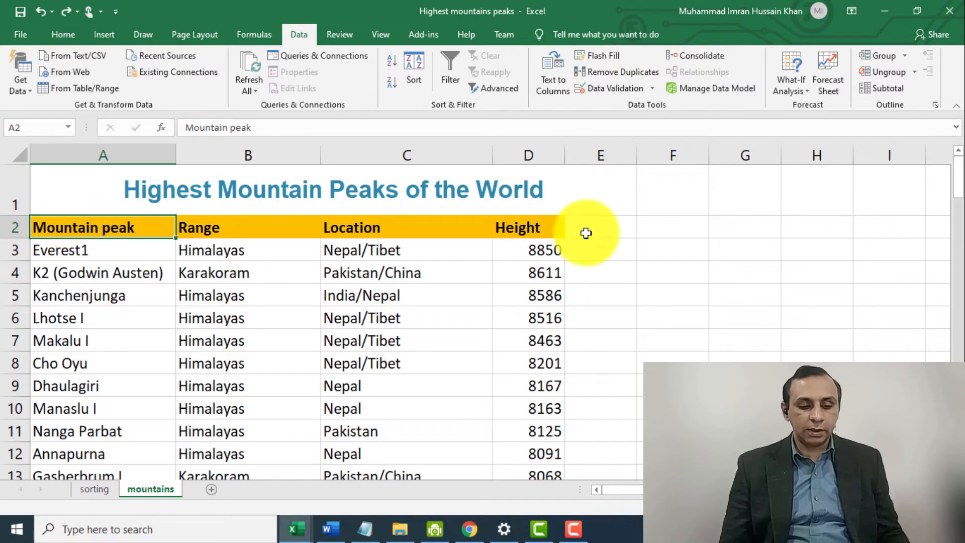
shift+click(512, 232)
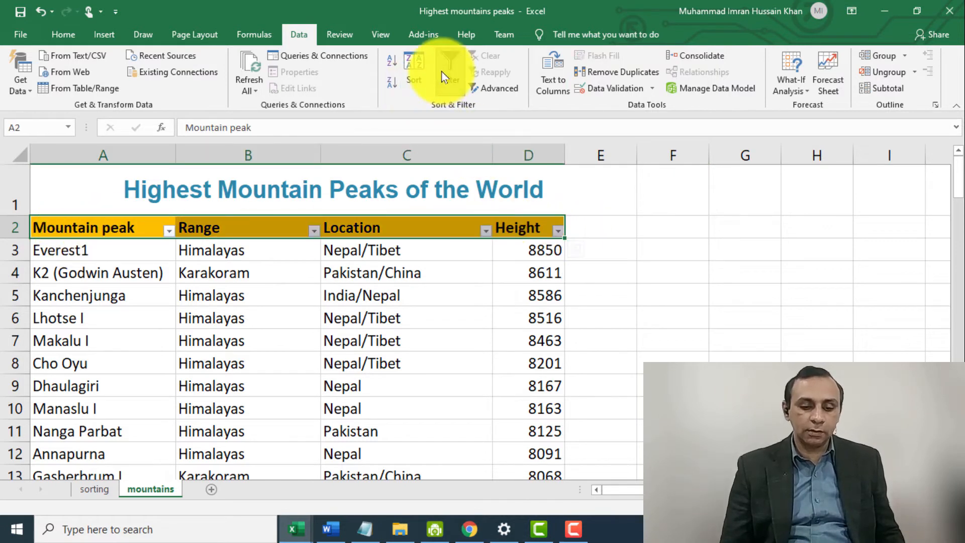
Step: Examine the sort options and the list of values in the Range column's filter
click(394, 317)
click(314, 232)
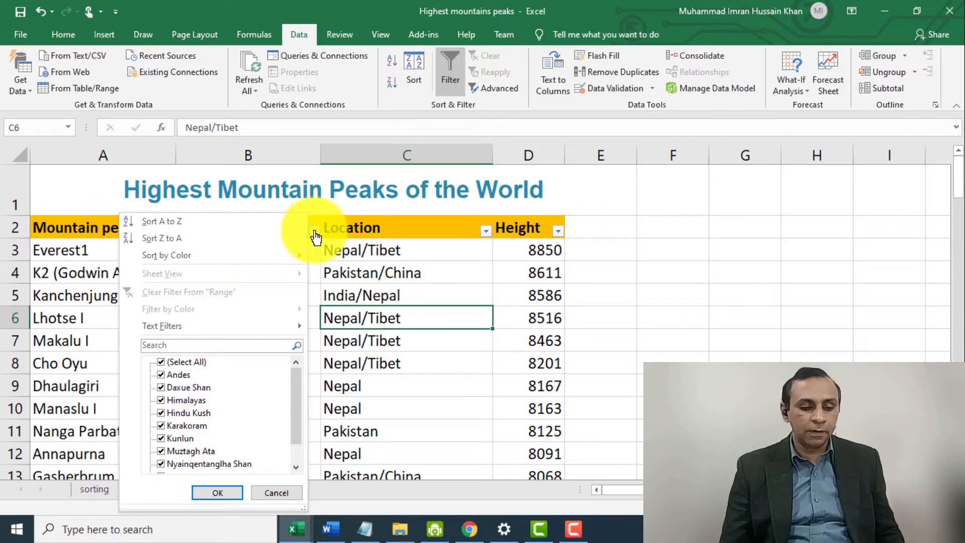
click(314, 230)
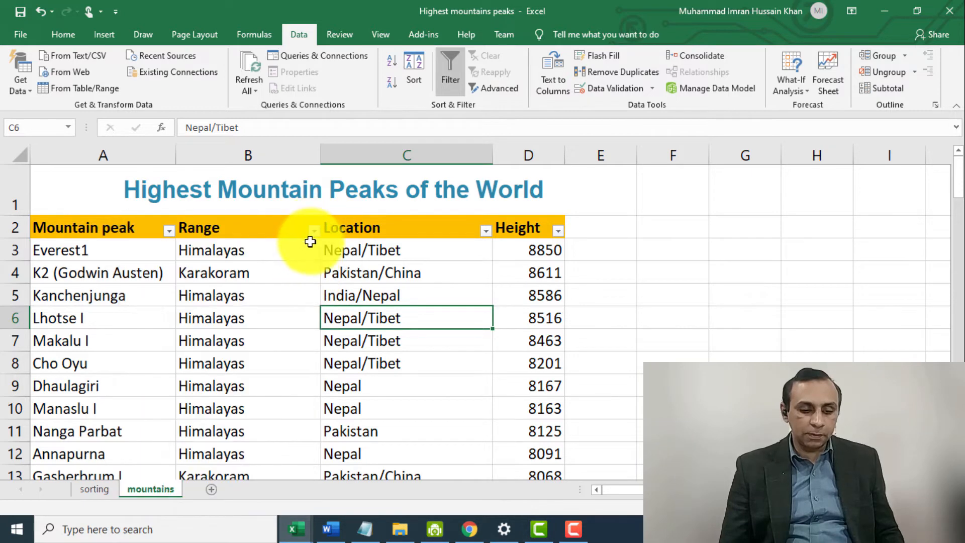
click(315, 233)
drag(295, 388, 295, 447)
click(407, 326)
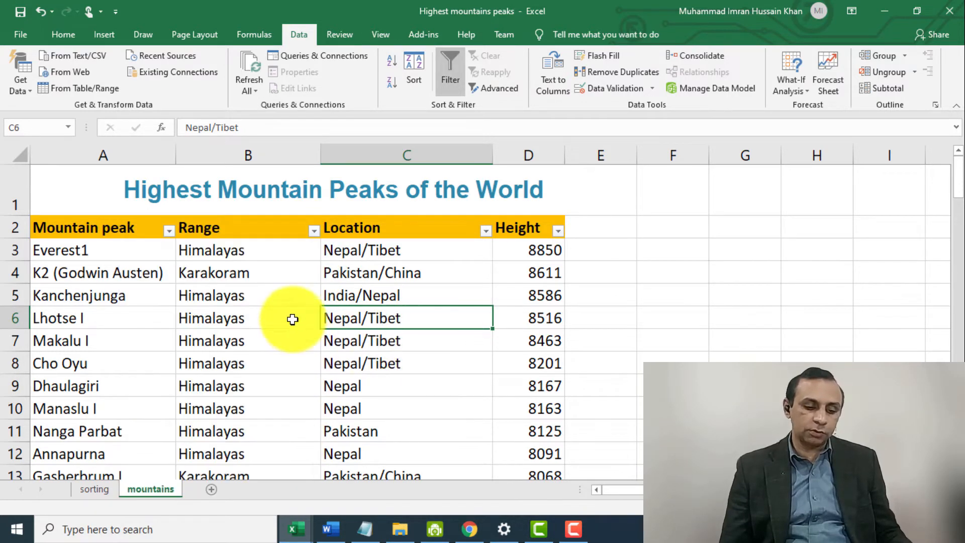
Step: Compare the mountain ranges in column B with the values offered by the Range filter, leaving it unapplied
click(286, 294)
scroll(227, 405, down, 4)
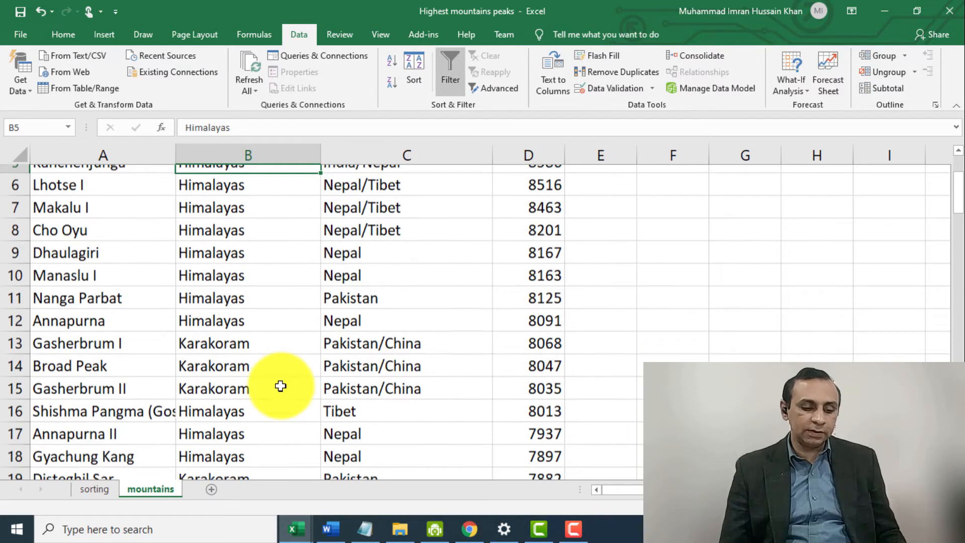
scroll(280, 388, up, 2)
scroll(283, 388, up, 2)
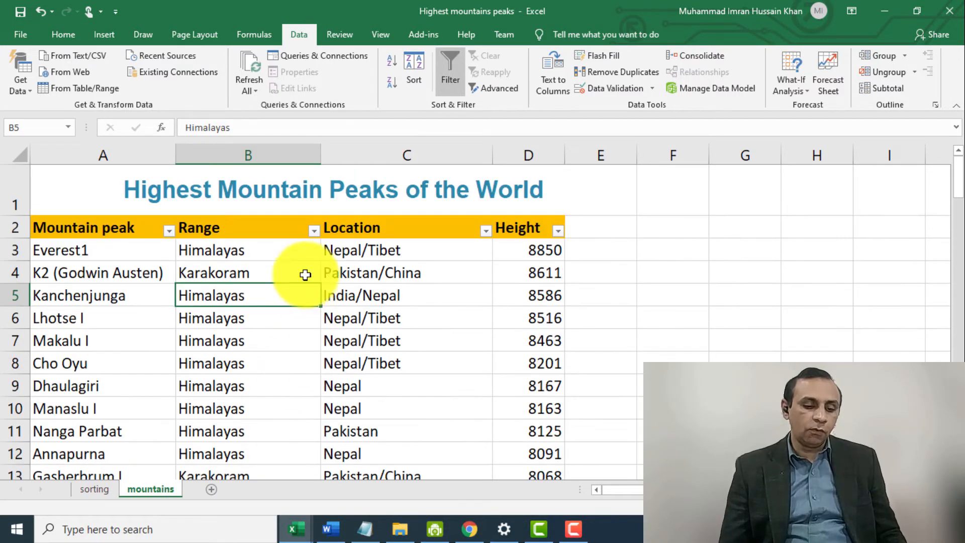
click(320, 232)
scroll(263, 392, down, 1)
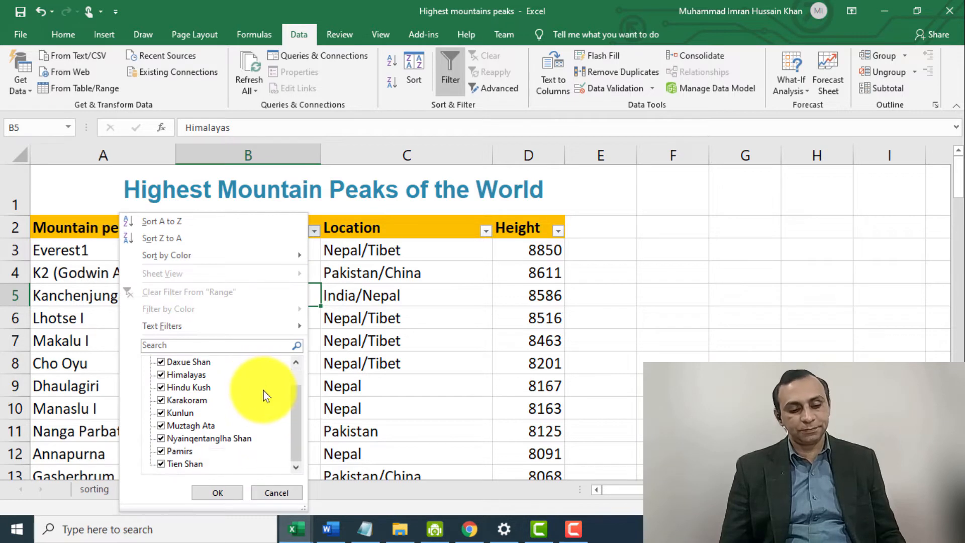
scroll(263, 391, up, 1)
key(Escape)
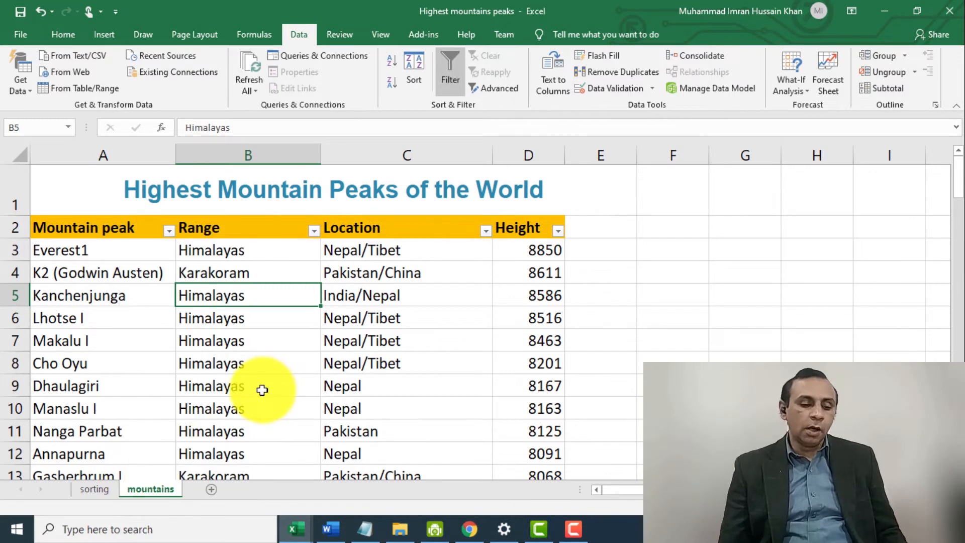
Step: Examine the peak names offered by the Mountain peak column's filter and close it without filtering
click(169, 231)
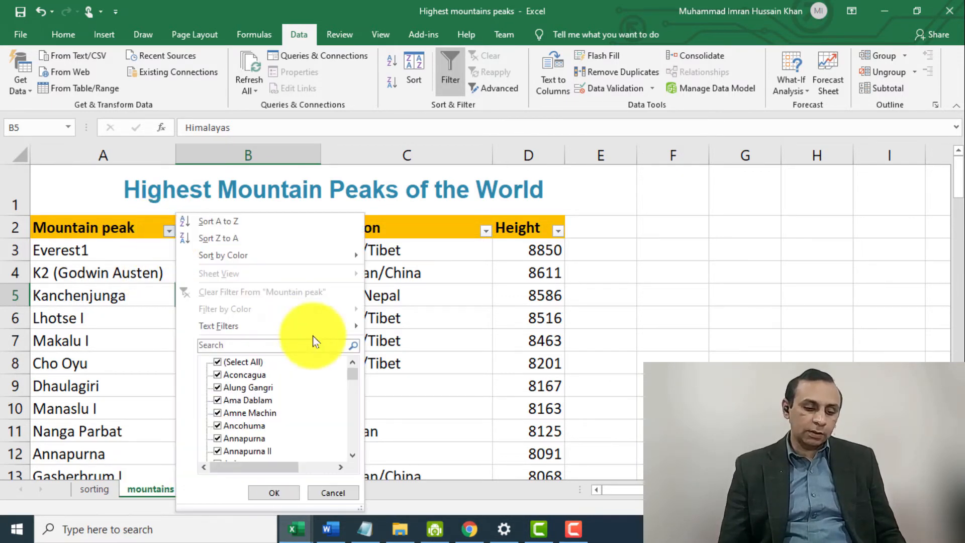
drag(354, 374, 344, 344)
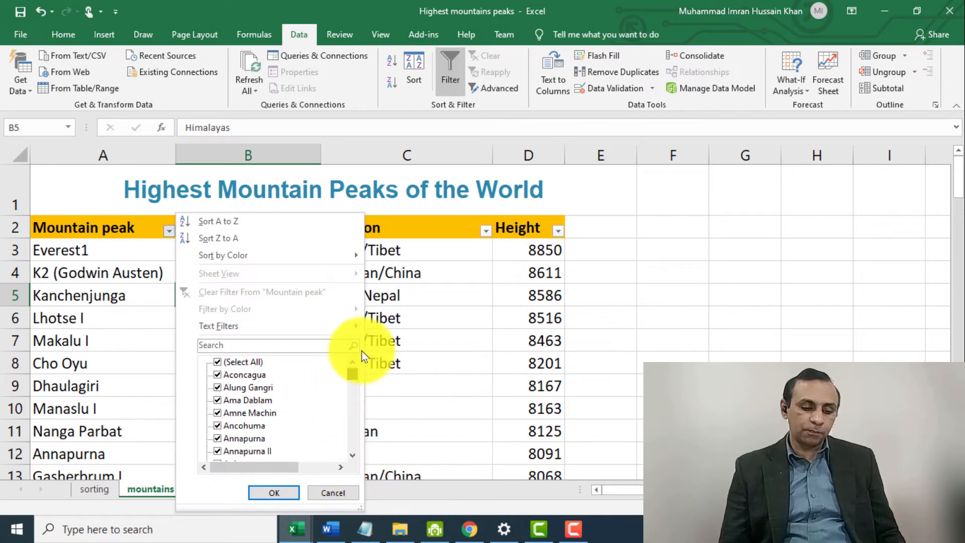
key(Escape)
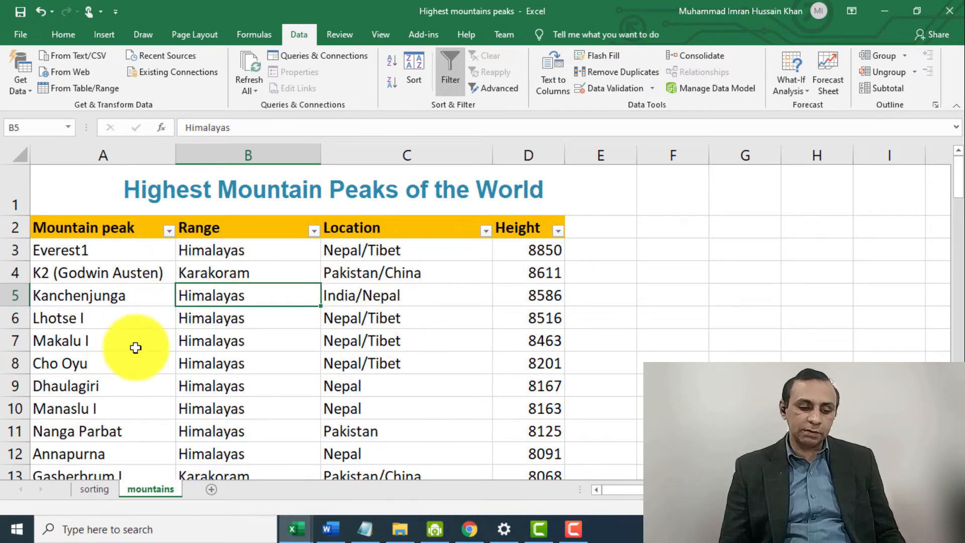
Step: Examine the values offered by the Location and Height column filters without applying either one
click(454, 246)
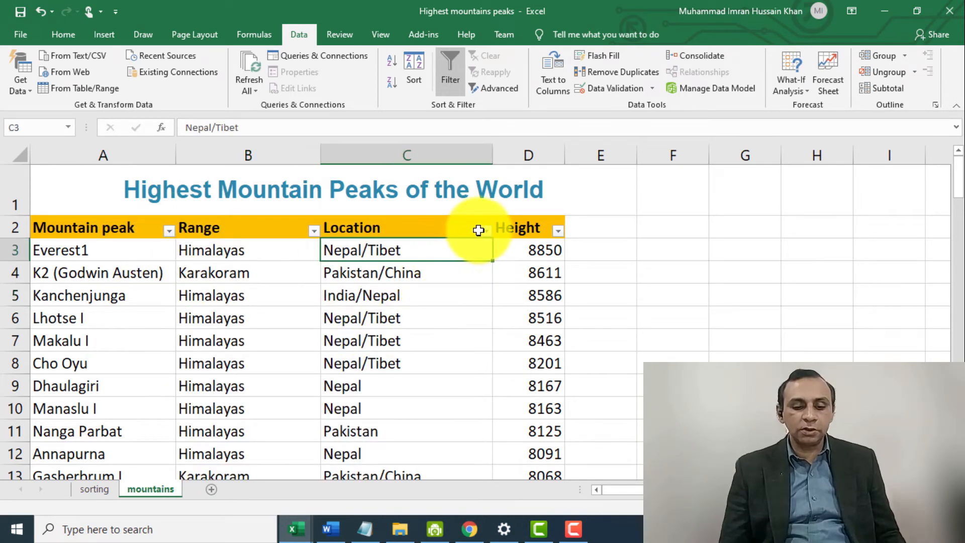
click(480, 229)
click(485, 232)
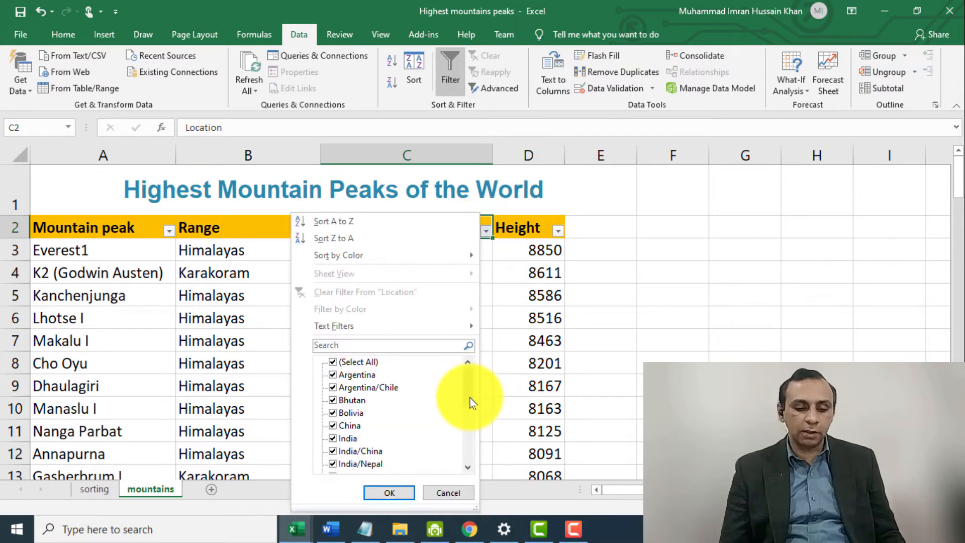
drag(469, 398, 478, 355)
click(545, 264)
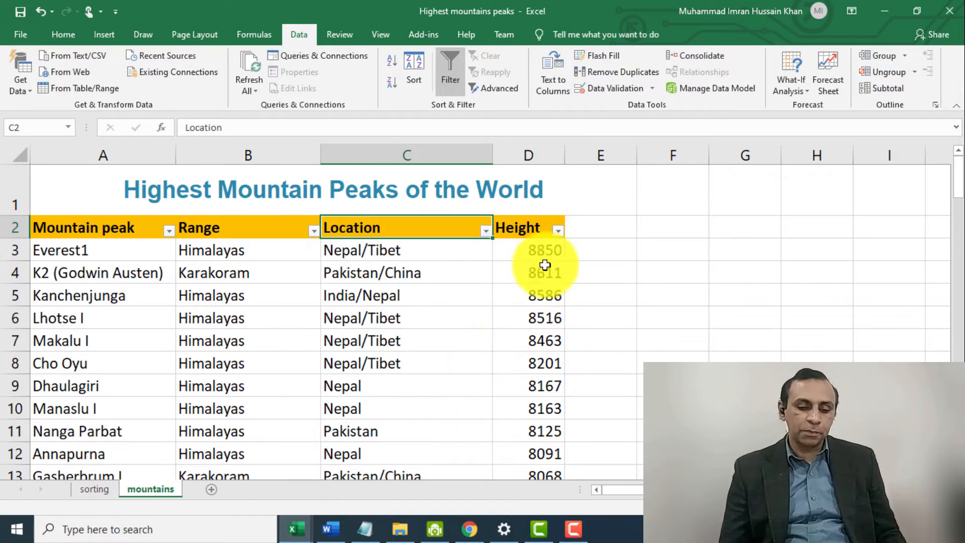
click(568, 231)
click(558, 230)
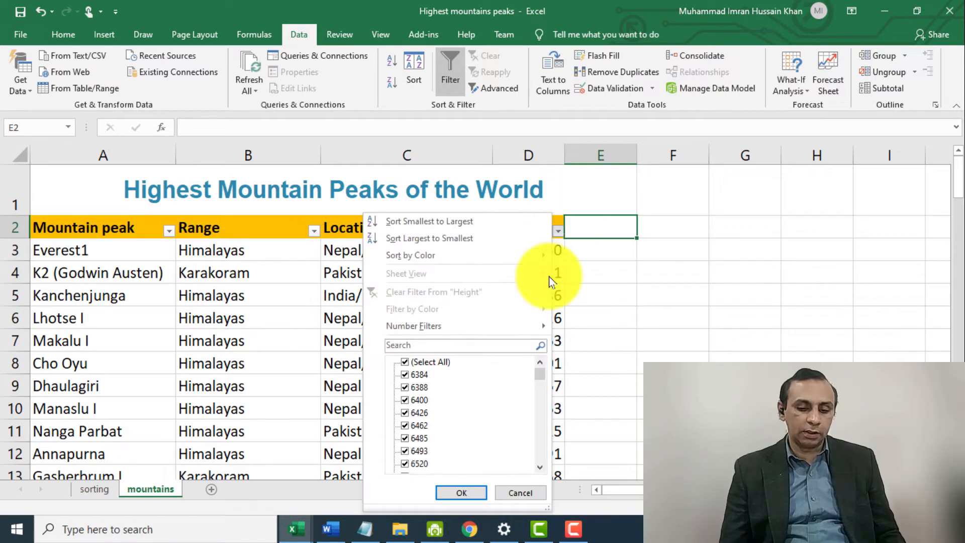
click(631, 300)
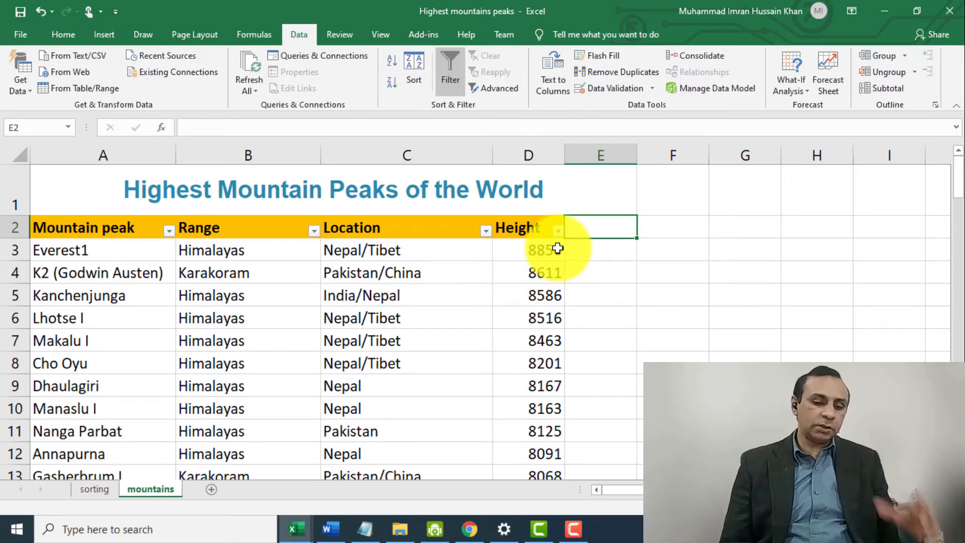
Step: Filter the Location column to show only Pakistan, Kashmir and Kashmir2
click(485, 231)
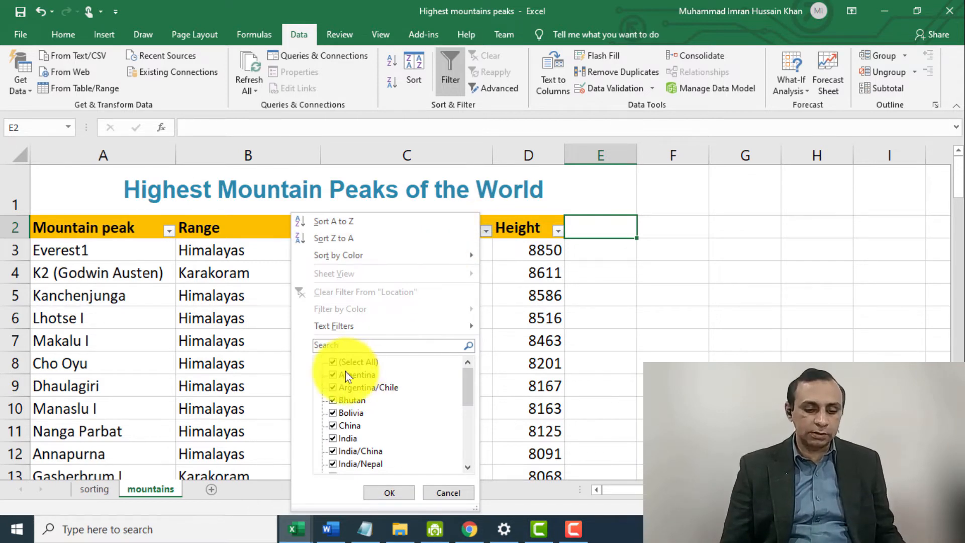
click(333, 362)
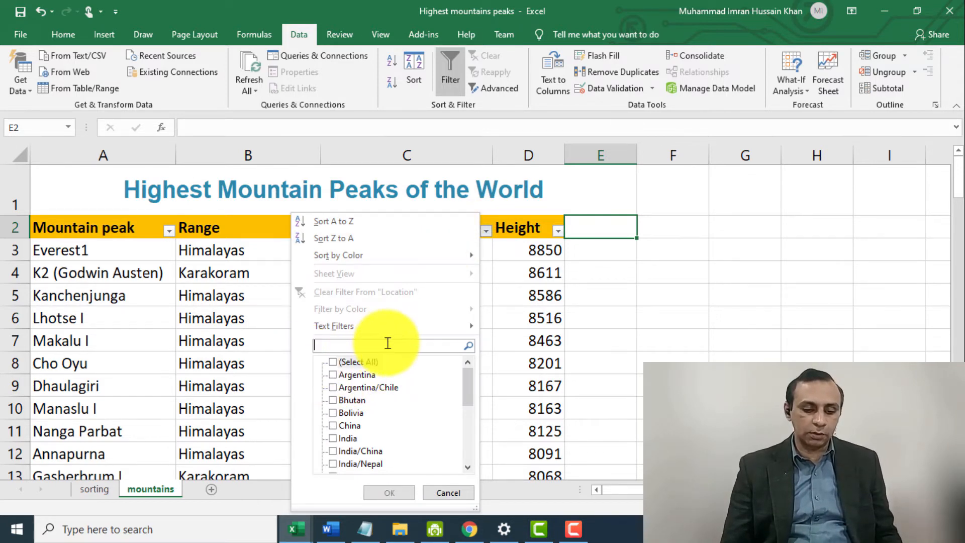
scroll(405, 423, down, 3)
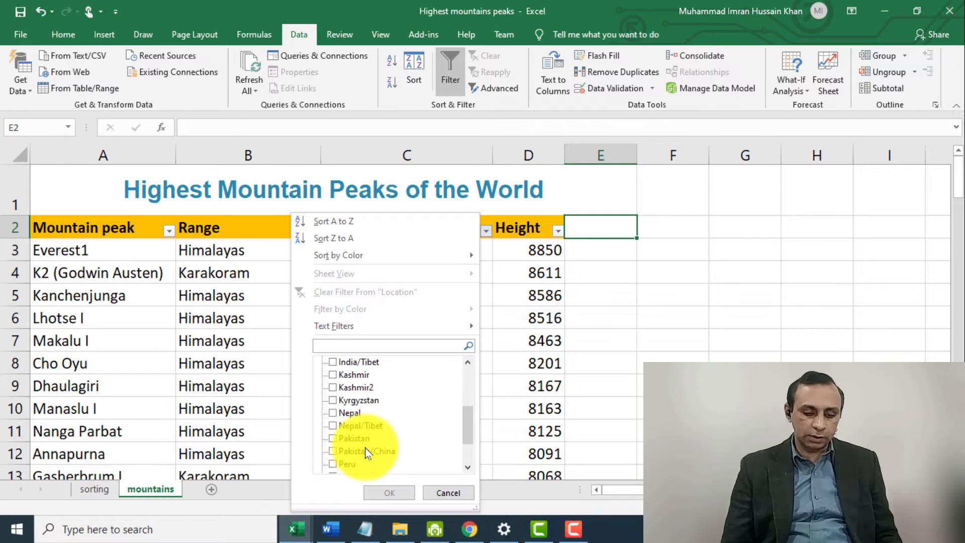
click(334, 439)
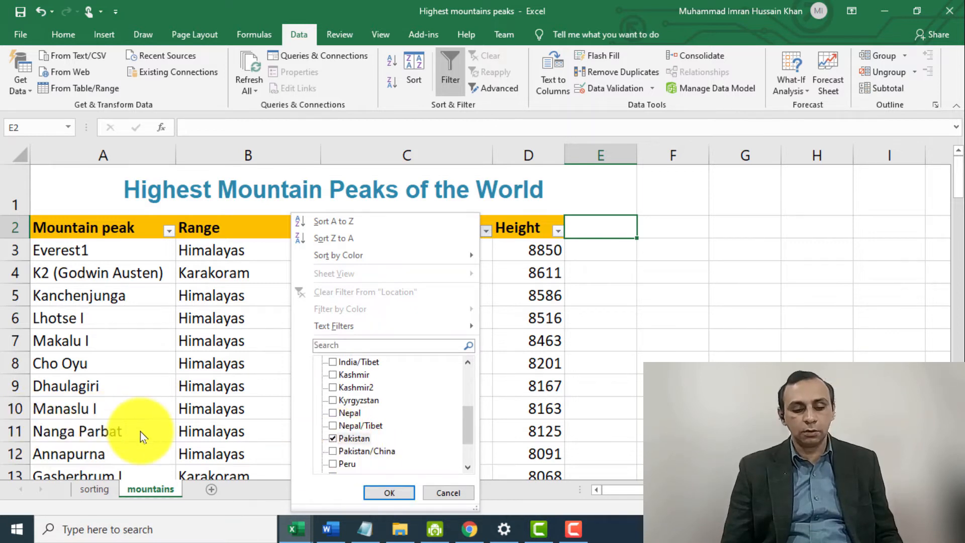
click(330, 376)
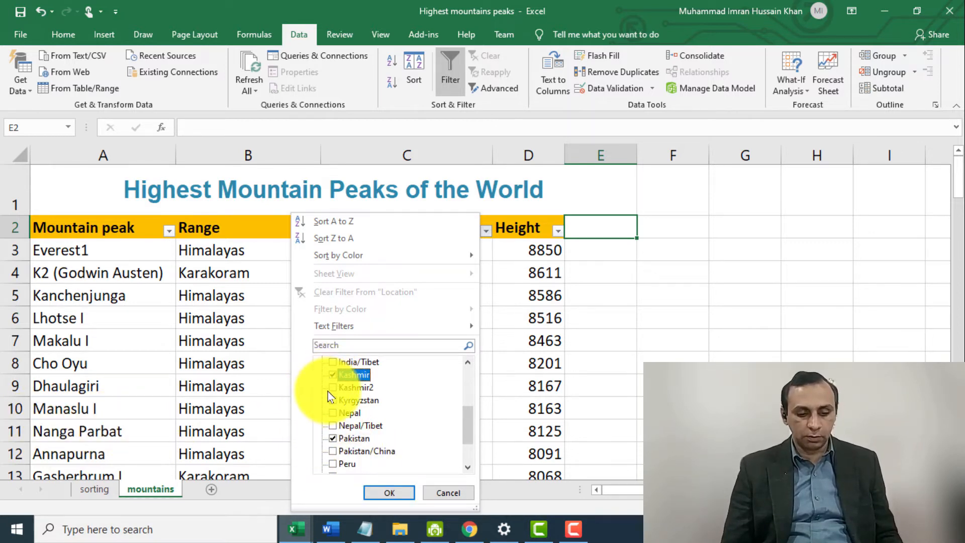
click(333, 389)
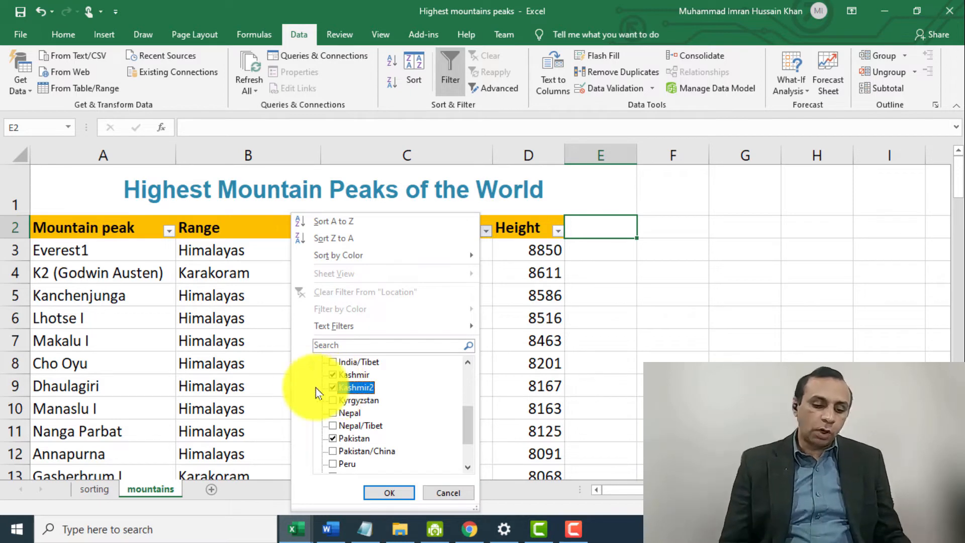
click(390, 494)
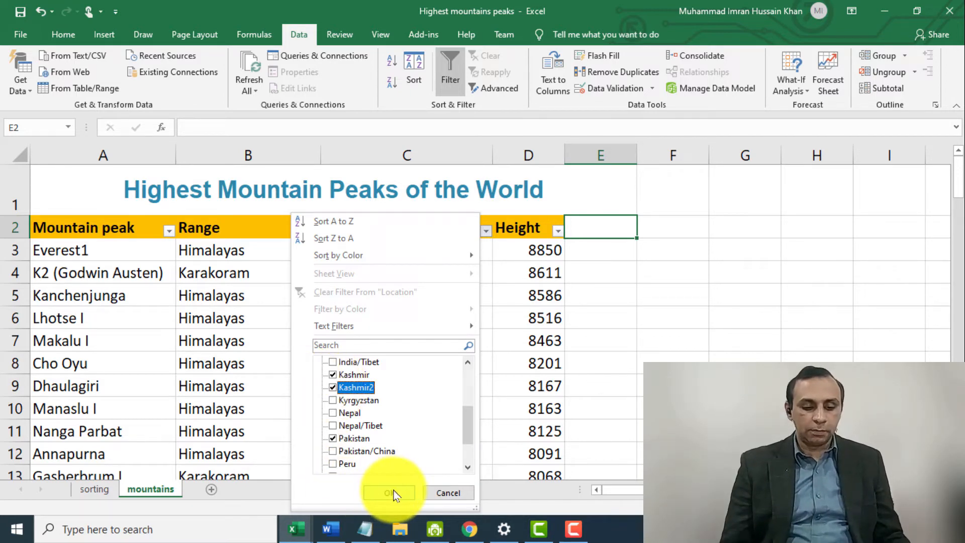
click(380, 496)
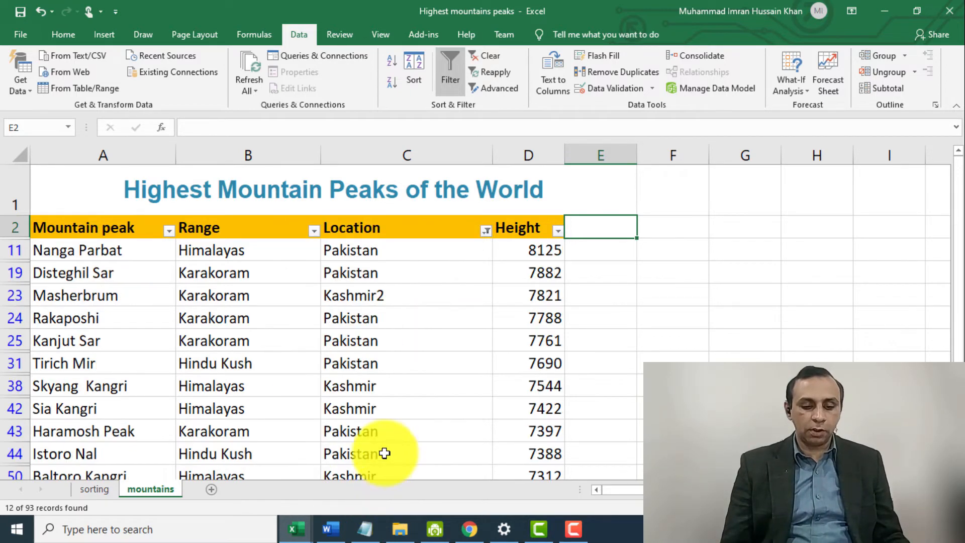
Step: Examine the filtered records' peak names, locations and heights, starting with the Nanga Parbat row
scroll(594, 397, down, 1)
scroll(595, 397, up, 1)
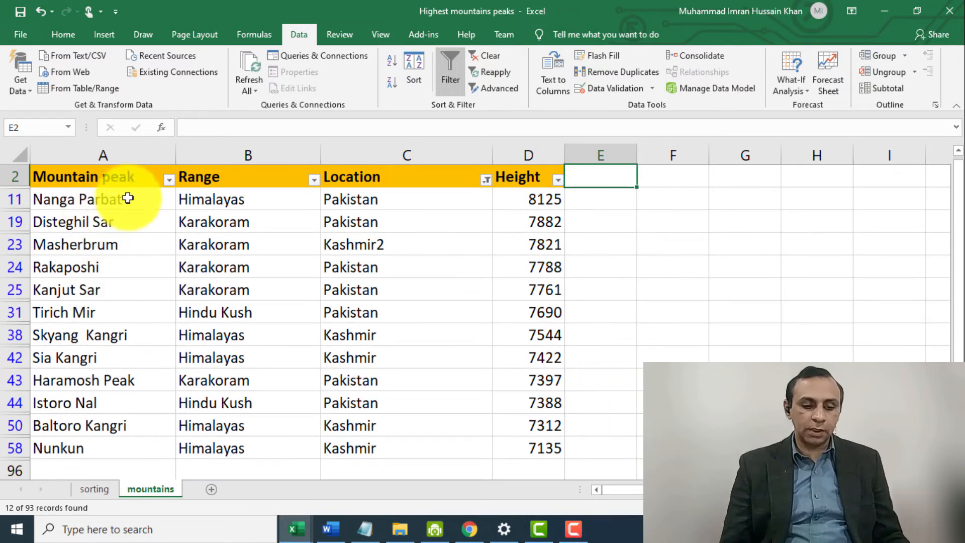
click(537, 199)
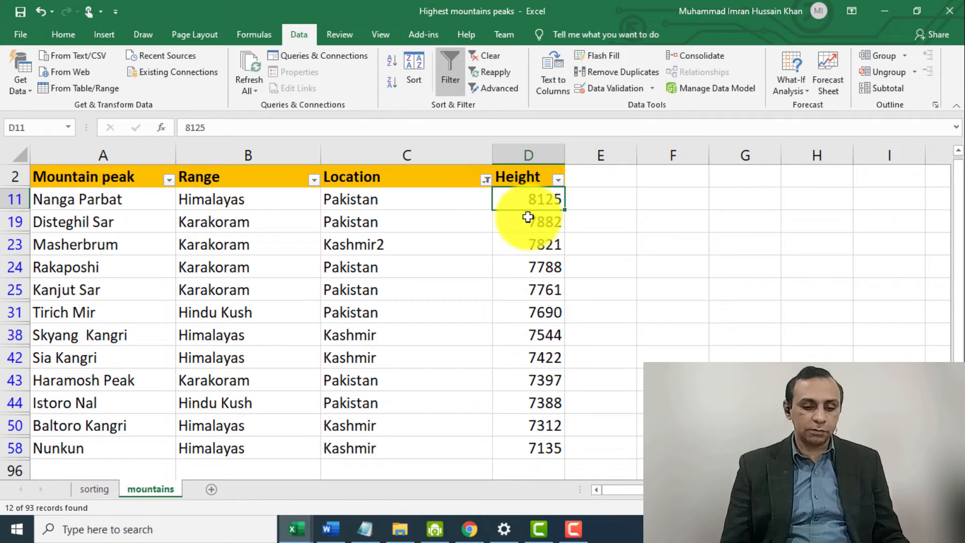
scroll(544, 311, up, 1)
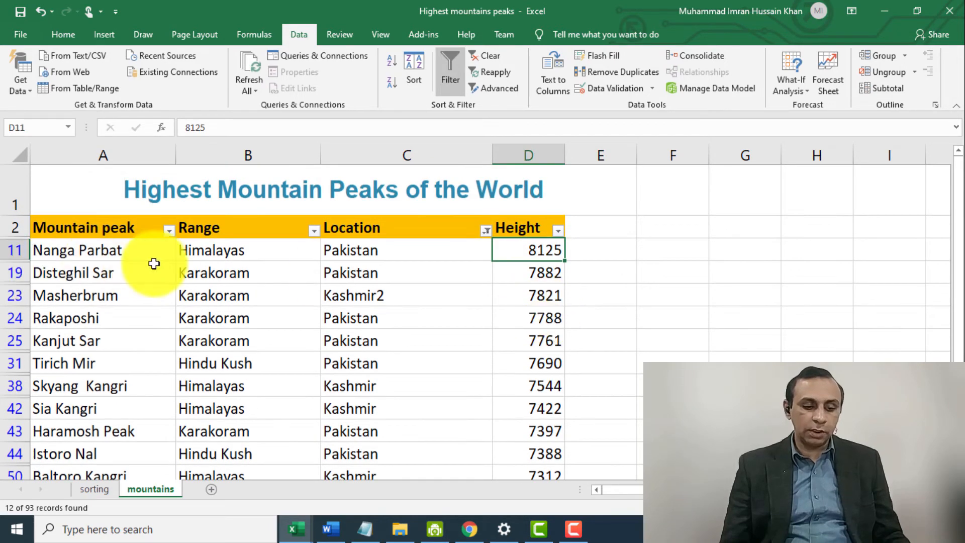
scroll(377, 255, down, 1)
scroll(378, 255, up, 1)
scroll(378, 255, up, 1)
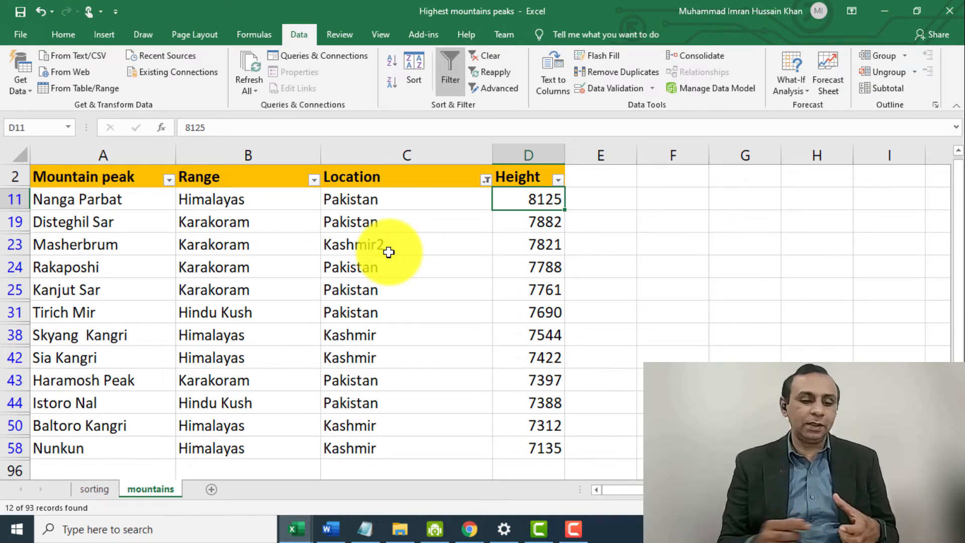
click(406, 202)
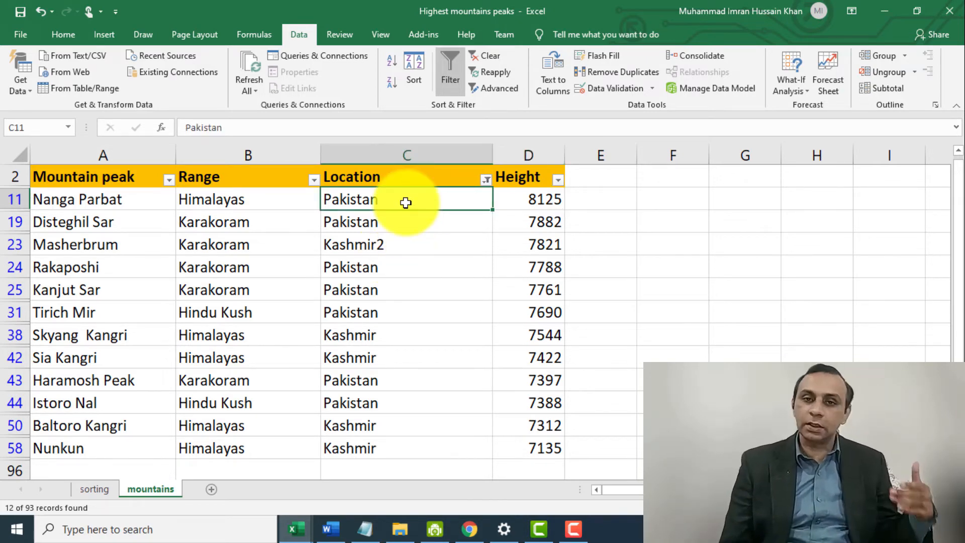
scroll(406, 202, up, 1)
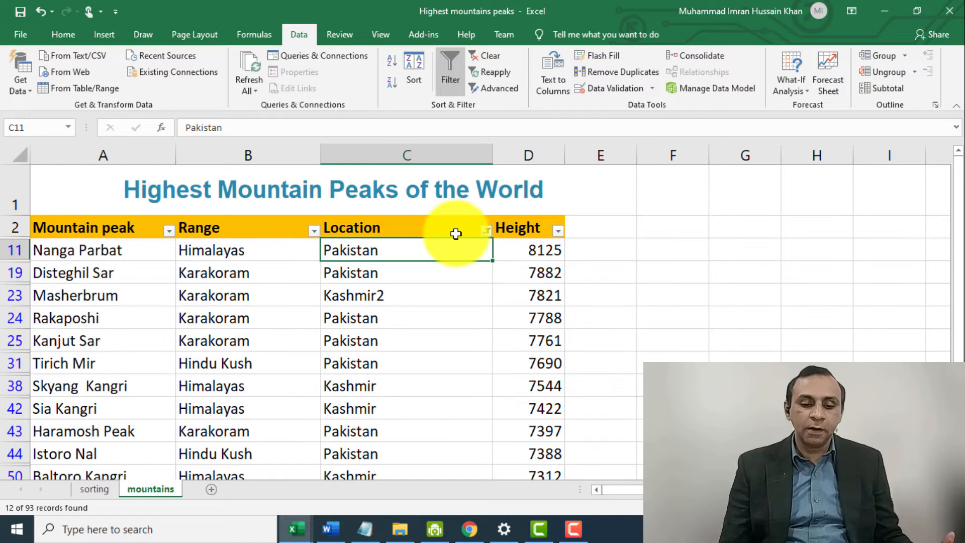
Step: Search the Location filter's values for PAKISTAN, then clear the search to return to the full list of locations
click(486, 230)
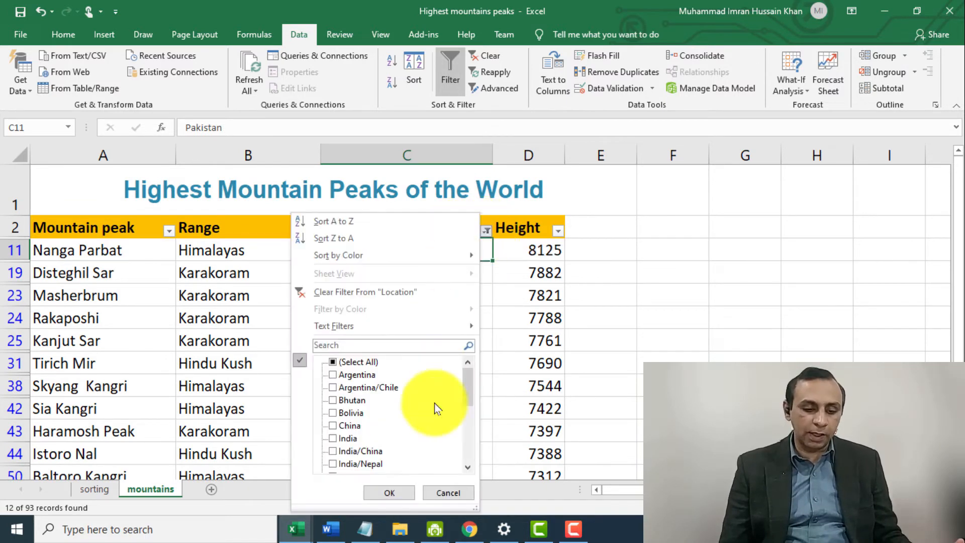
drag(469, 394, 467, 433)
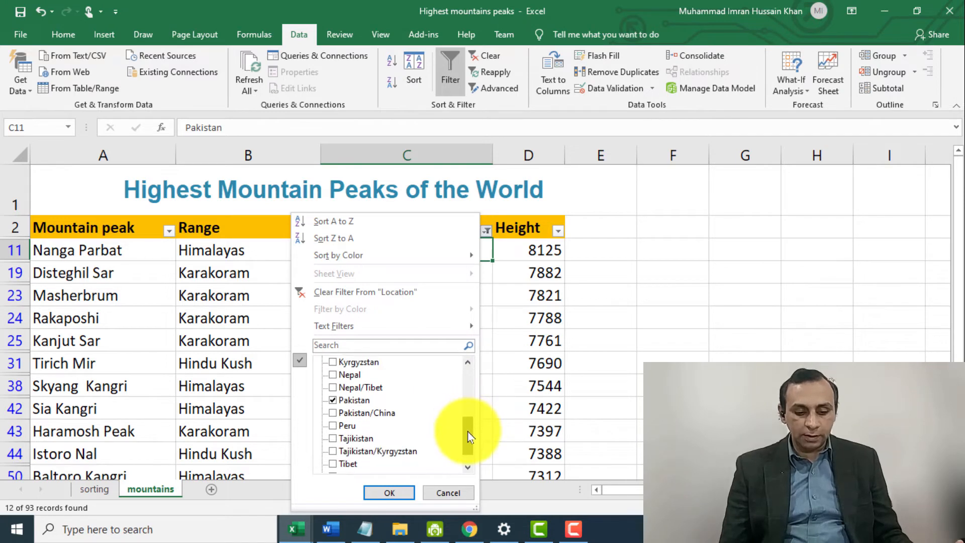
click(332, 413)
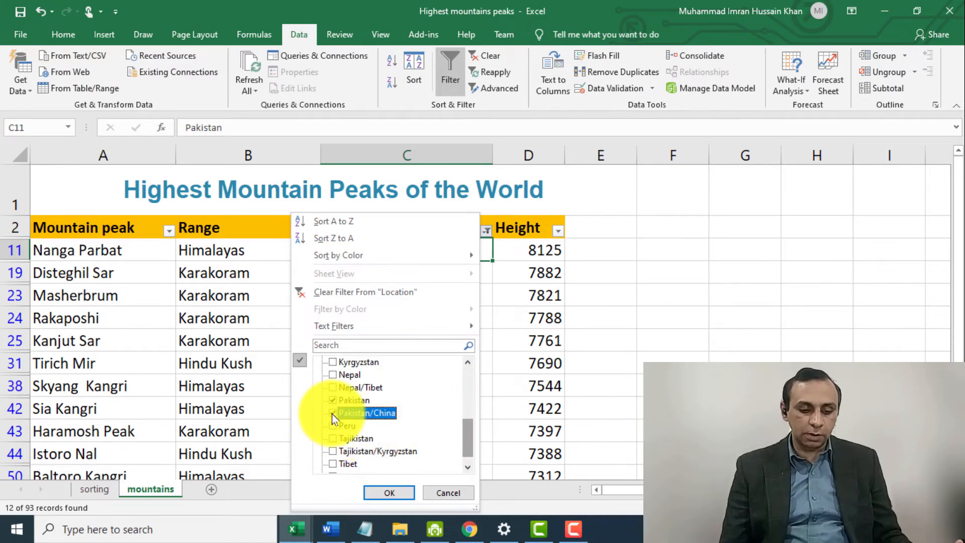
click(330, 400)
scroll(352, 407, up, 1)
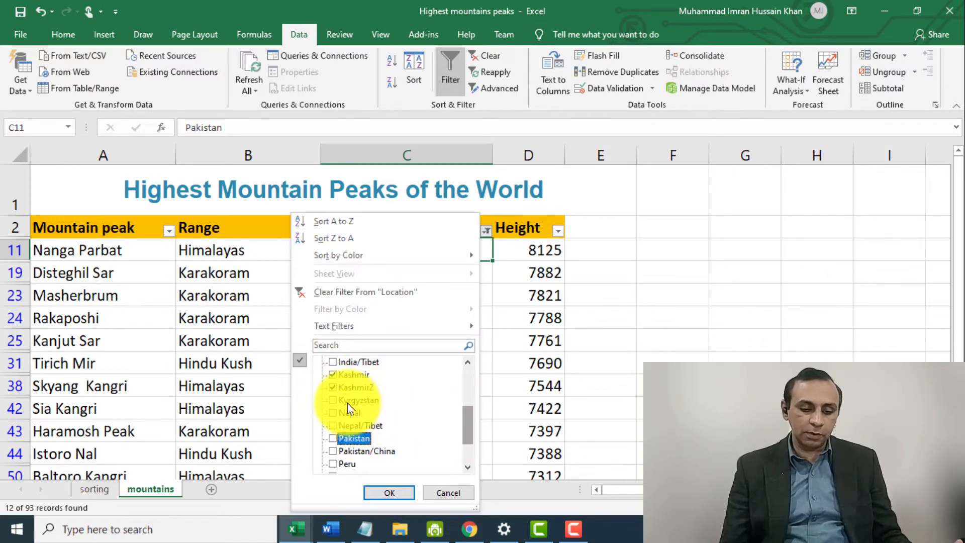
click(385, 346)
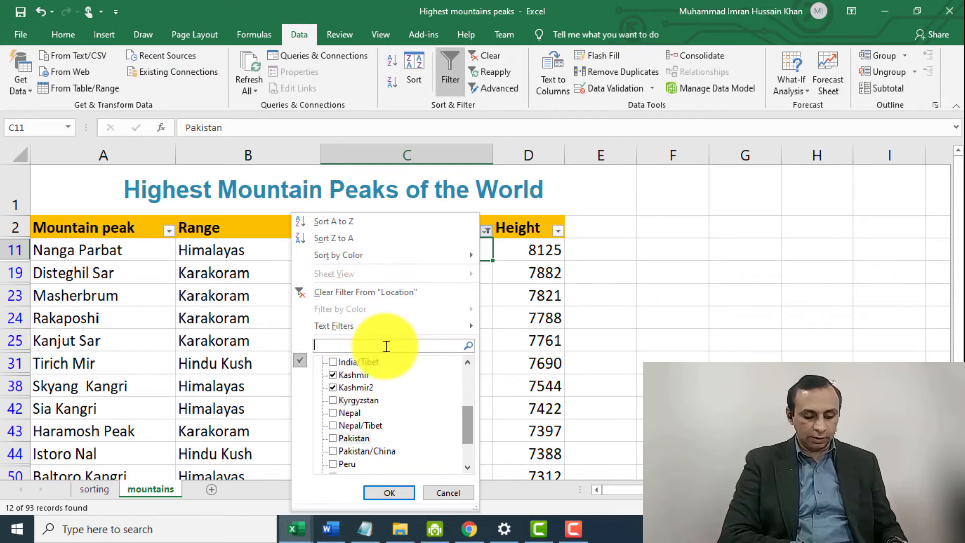
text(PAKISTAN)
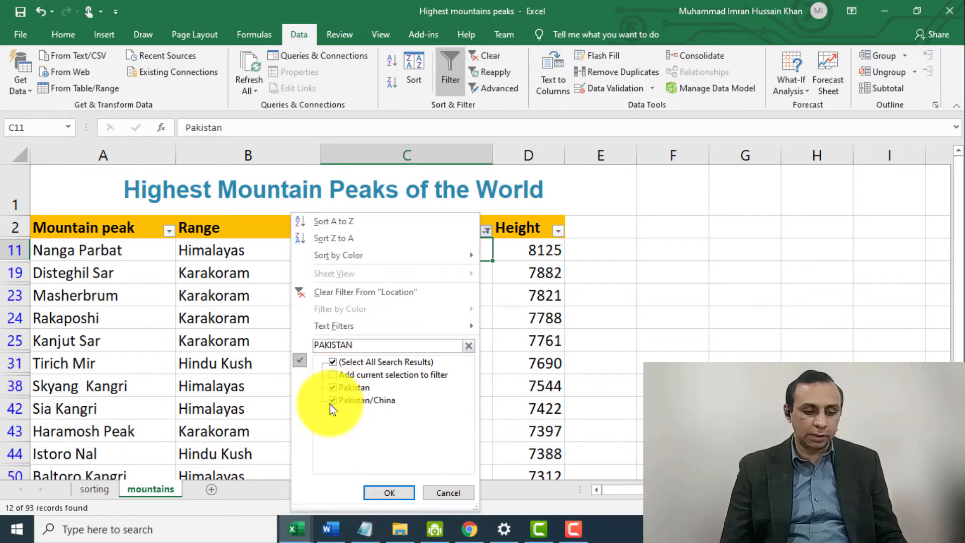
drag(383, 344, 307, 344)
key(BackSpace)
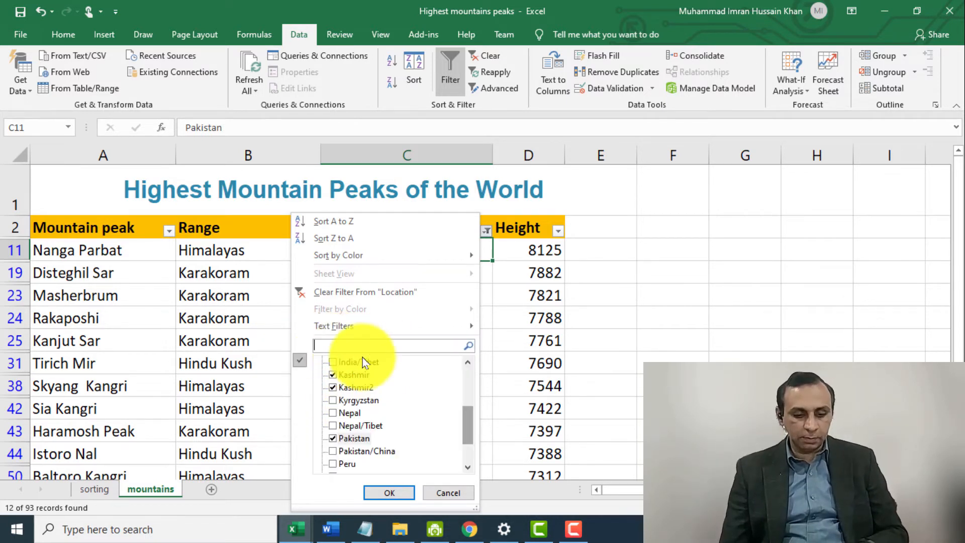
Step: Add Pakistan/China to the Location filter alongside Pakistan, Kashmir and Kashmir2, and apply it
scroll(411, 455, down, 2)
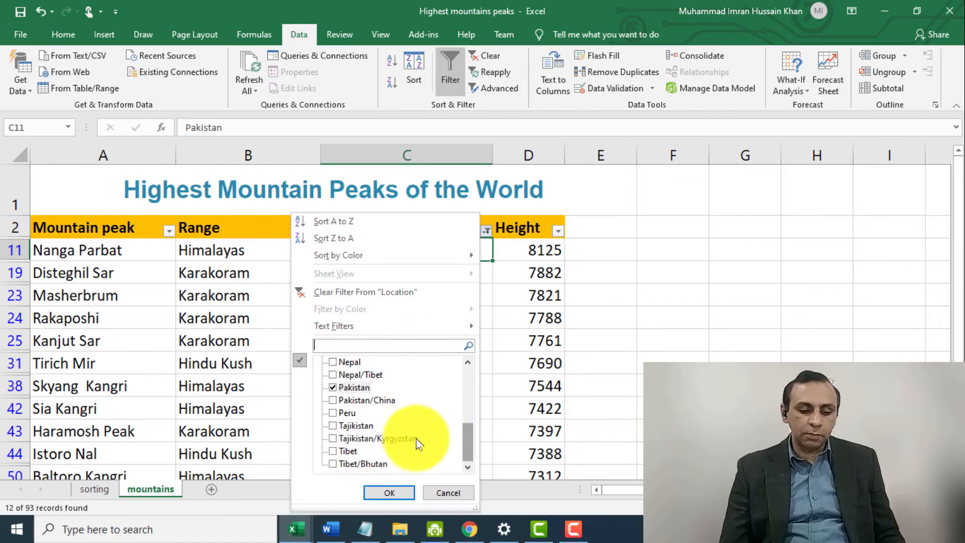
scroll(420, 452, up, 2)
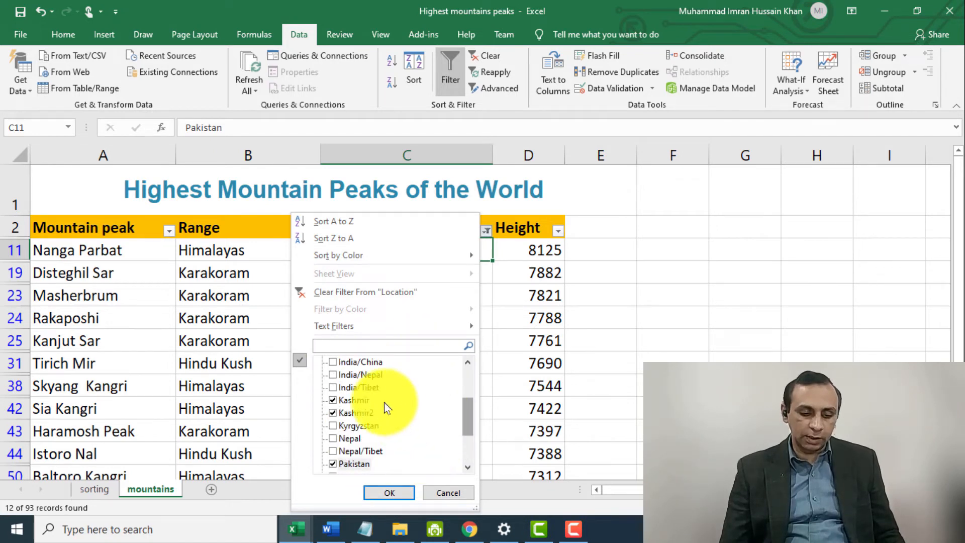
scroll(397, 409, down, 2)
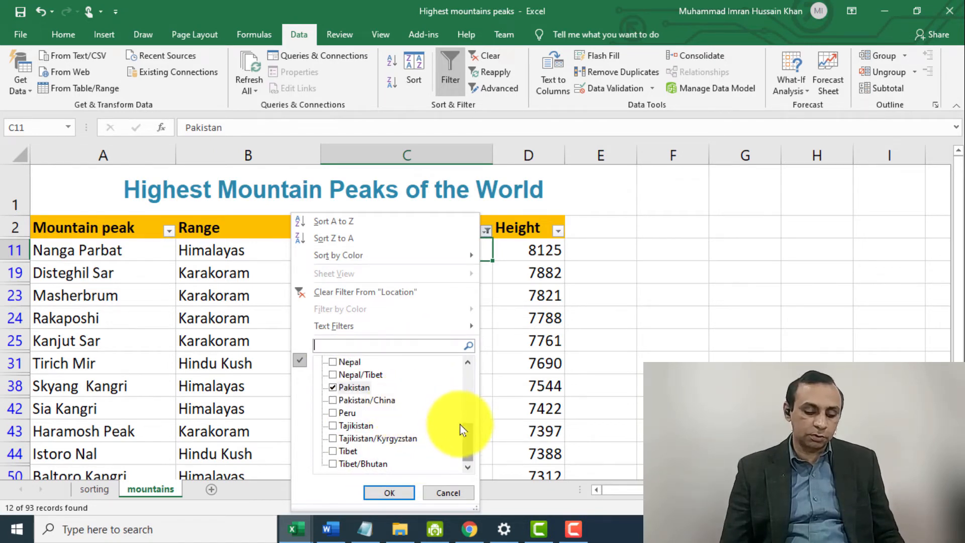
click(332, 401)
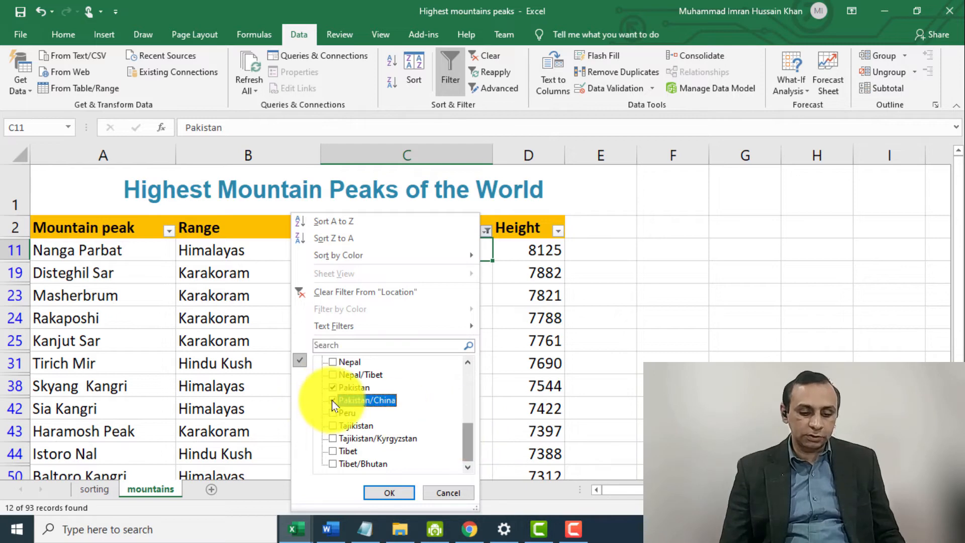
click(402, 496)
click(577, 390)
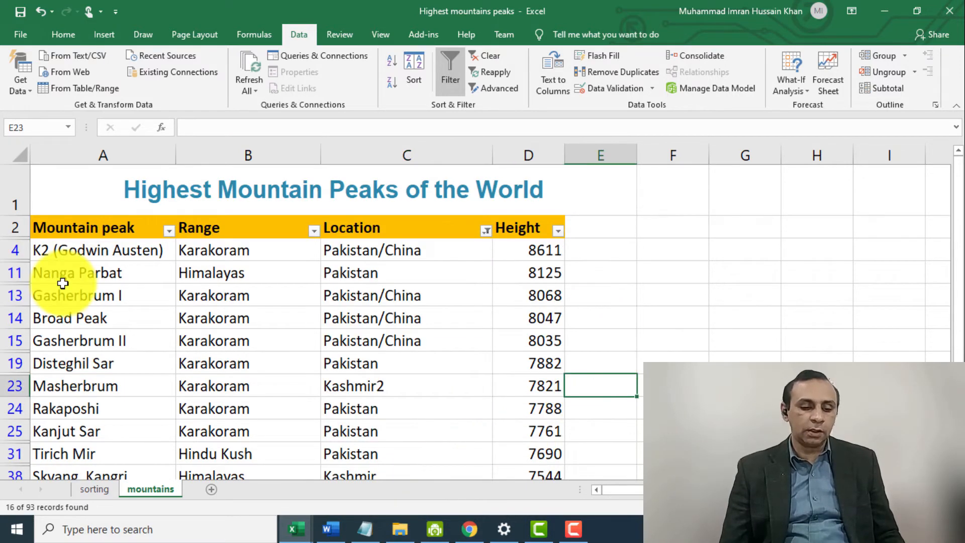
Step: Examine the filtered records' peak names, ranges, locations and heights, including the Nanga Parbat, Gasherbrum I and Tirich Mir rows
scroll(517, 345, down, 2)
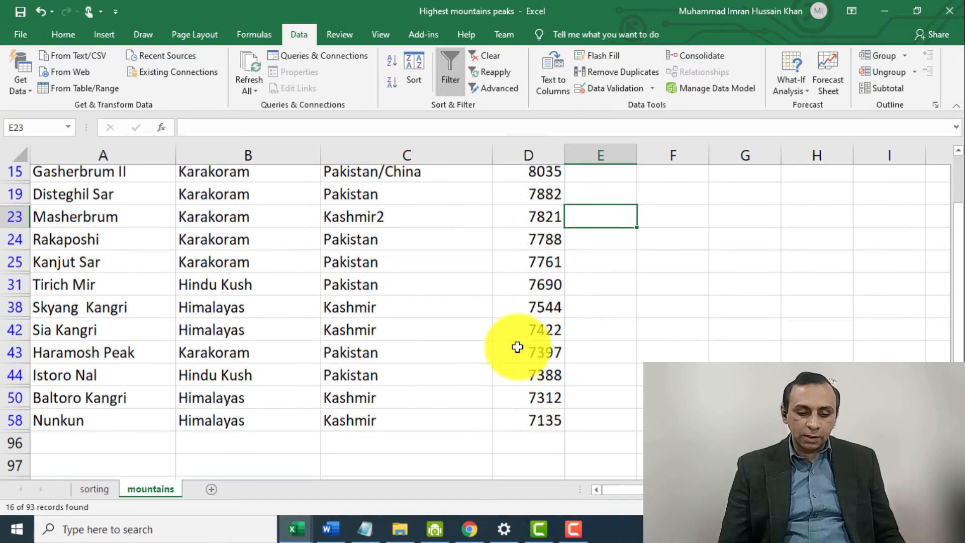
scroll(517, 347, up, 2)
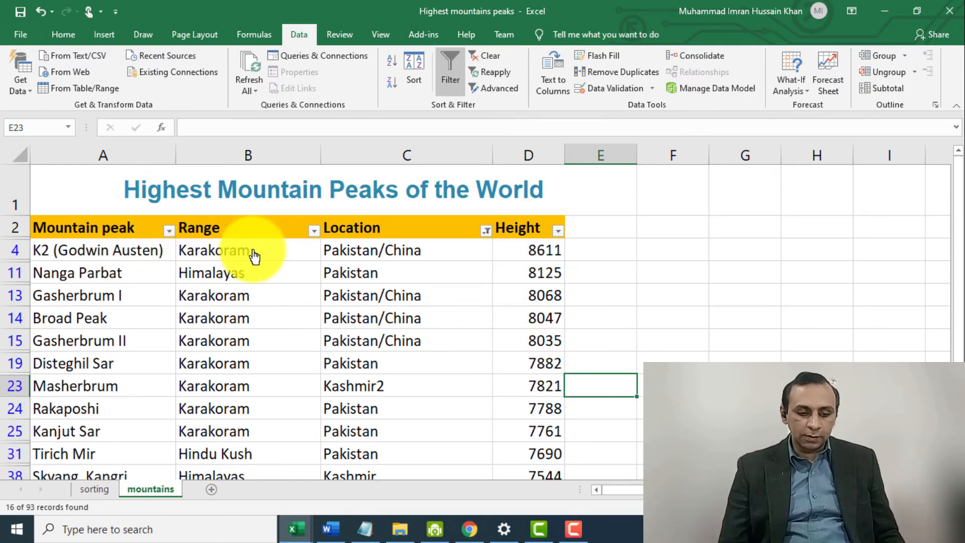
click(260, 271)
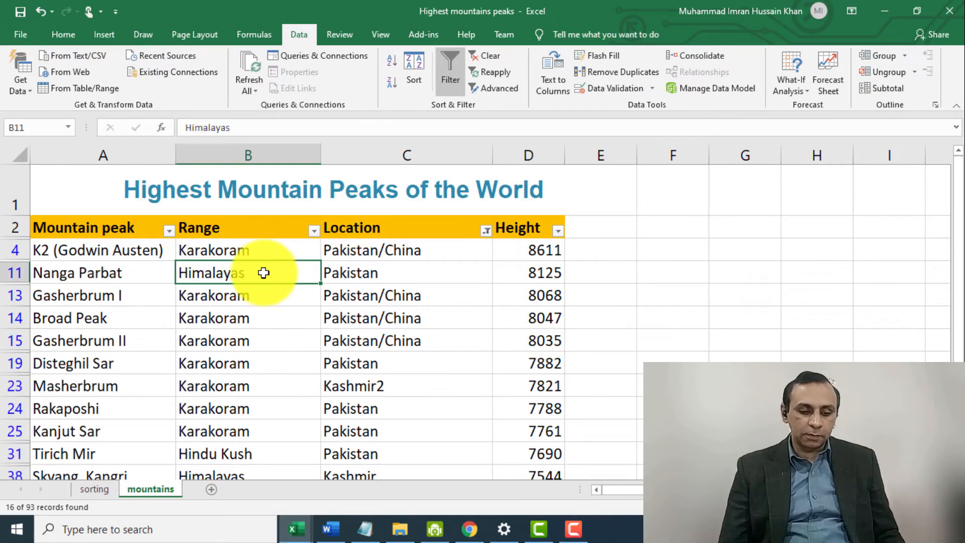
click(512, 281)
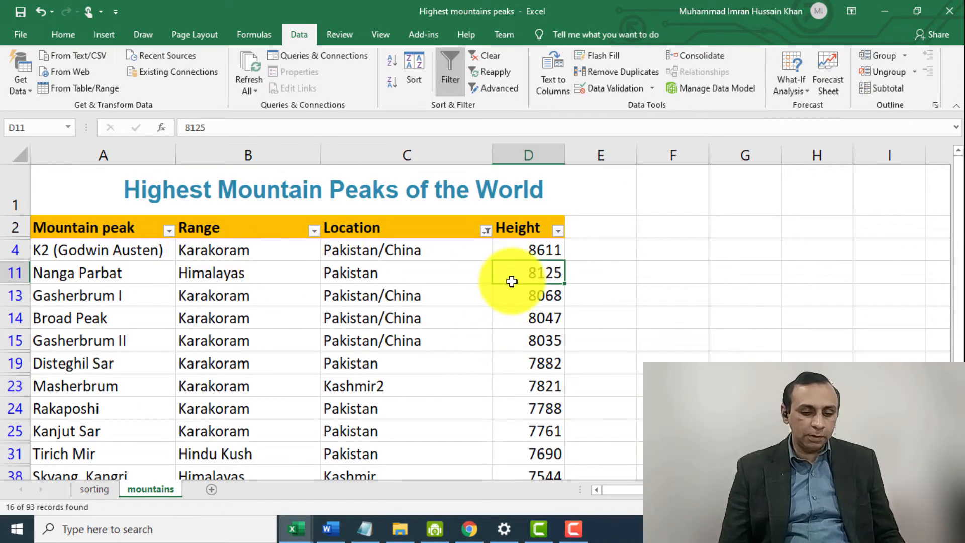
click(147, 297)
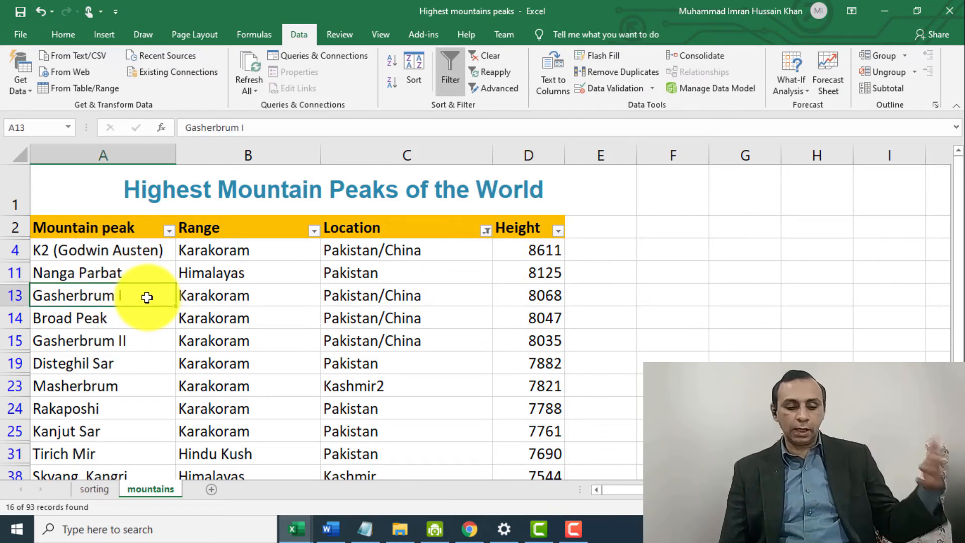
click(450, 328)
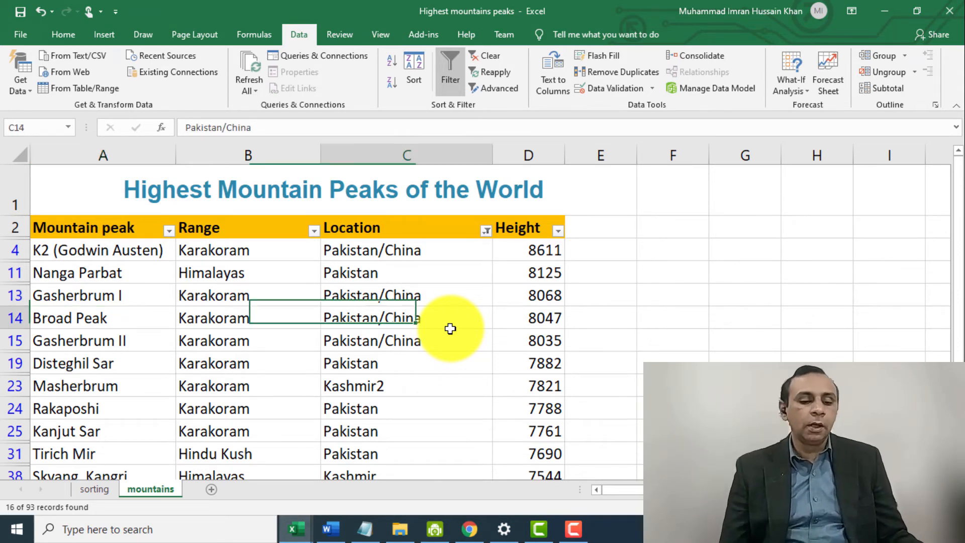
scroll(389, 380, down, 1)
scroll(389, 380, down, 1)
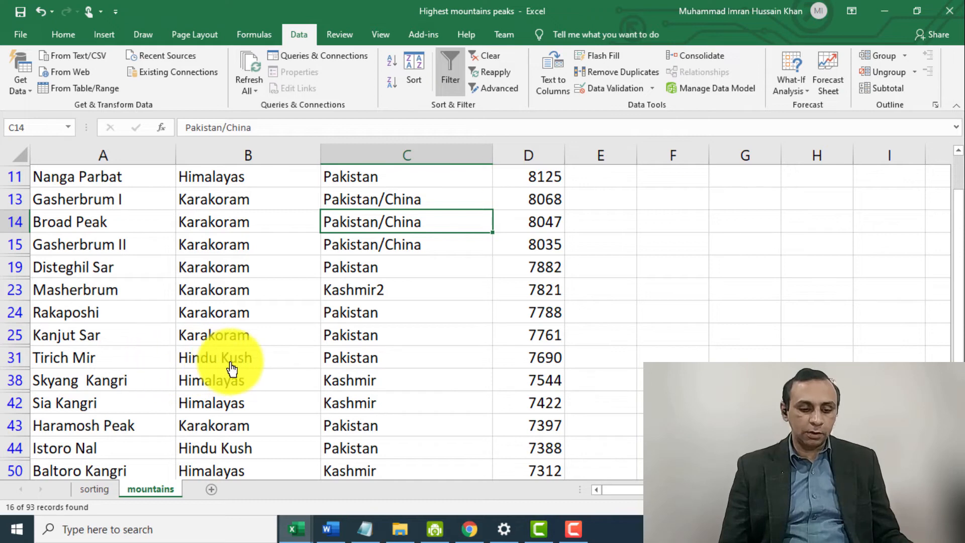
click(286, 357)
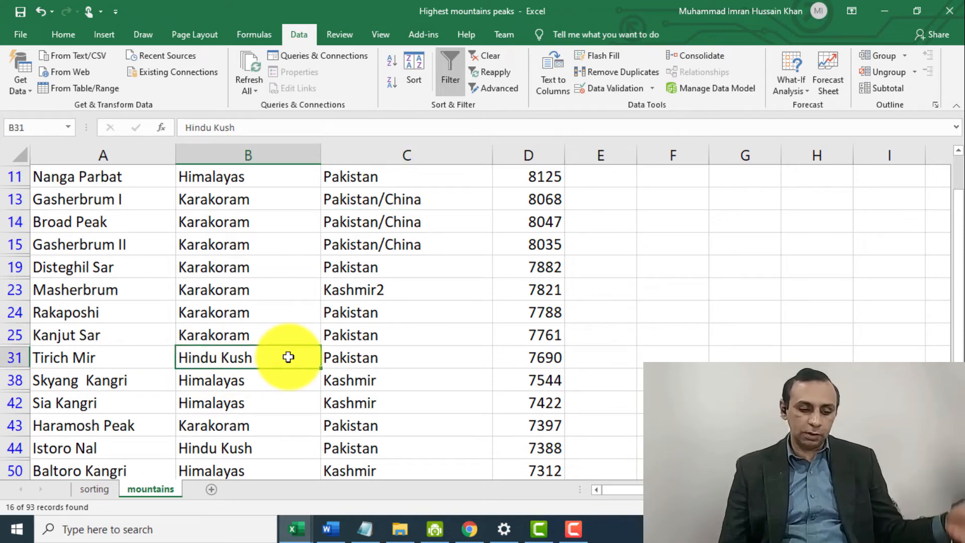
scroll(288, 357, up, 1)
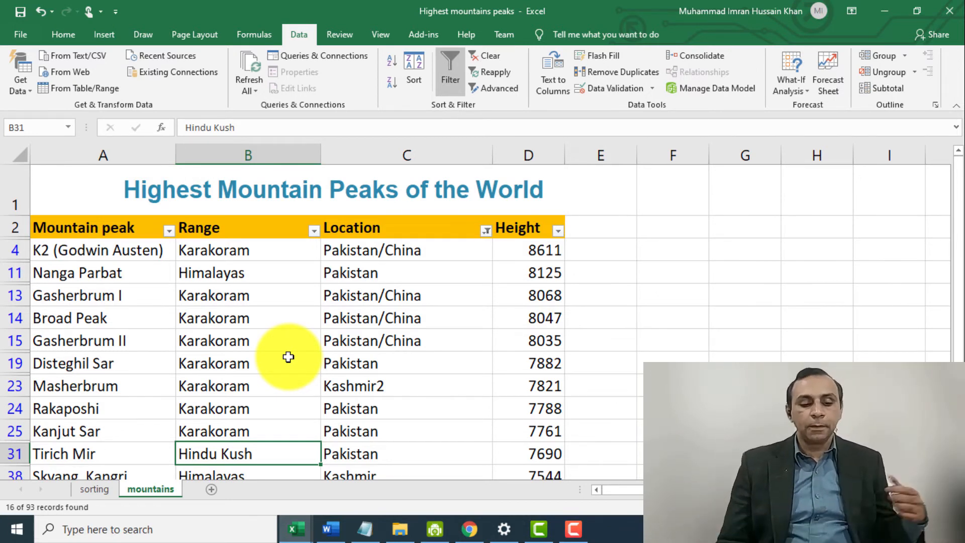
Step: Filter the Range column to show only Karakoram, keeping the existing Location filter
click(315, 231)
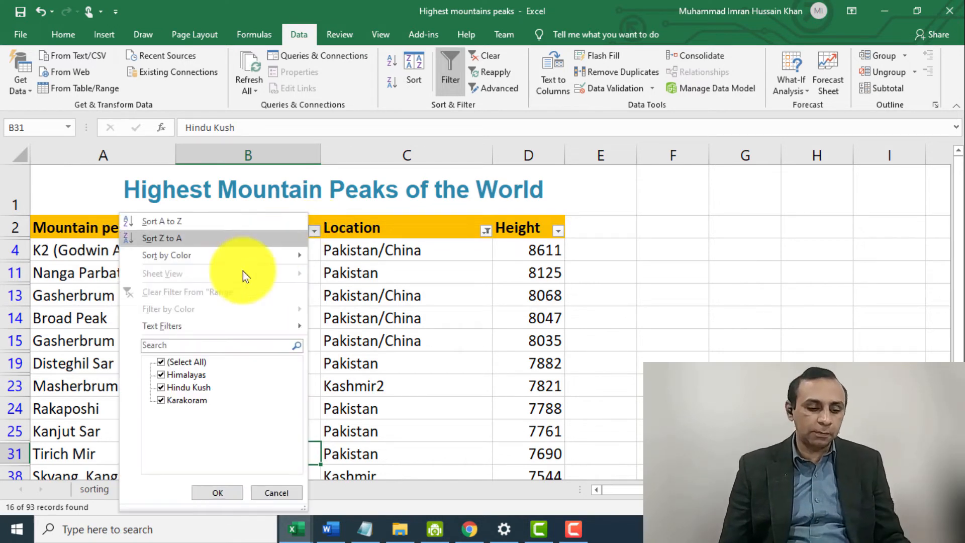
click(160, 400)
click(161, 374)
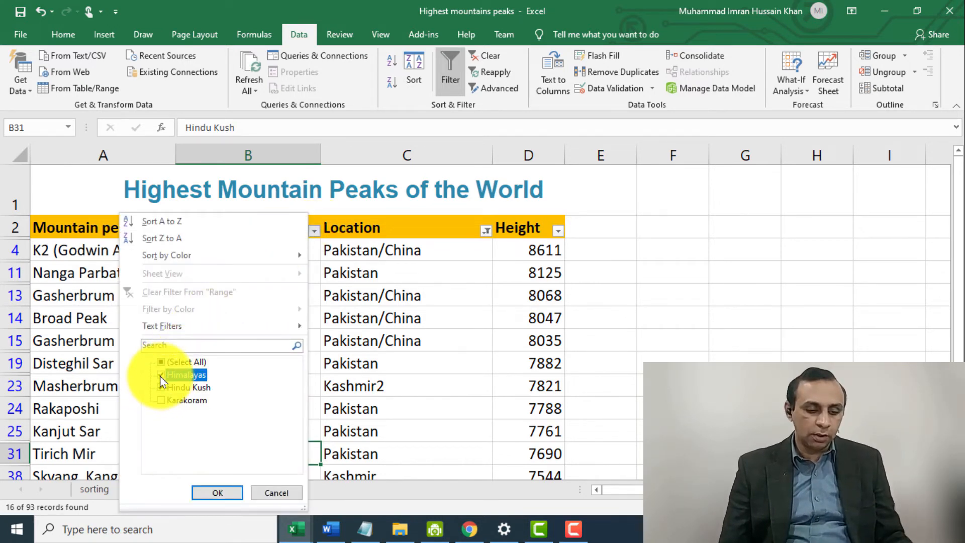
click(160, 397)
click(161, 374)
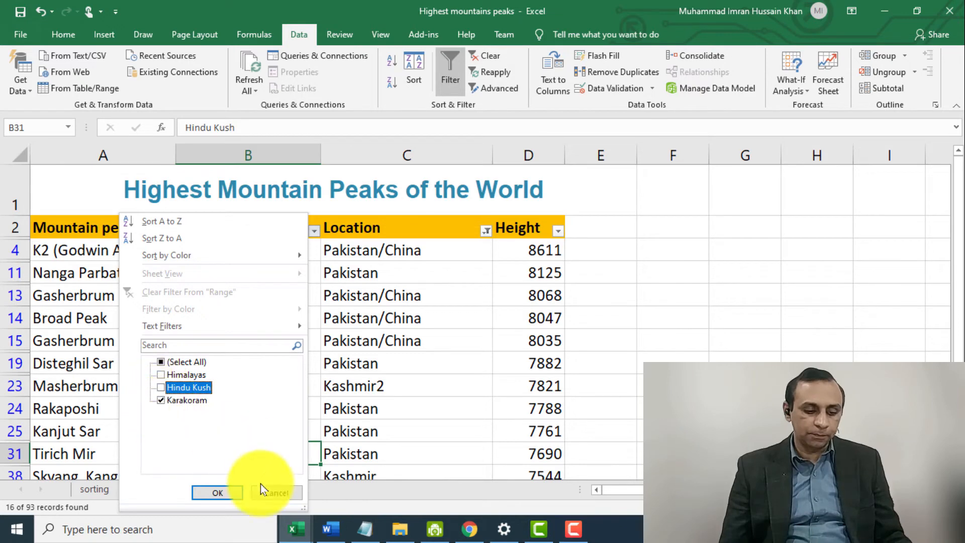
click(219, 494)
Step: Clear the Range and Location filters to show all the mountain peak records
scroll(523, 334, down, 1)
scroll(523, 334, up, 1)
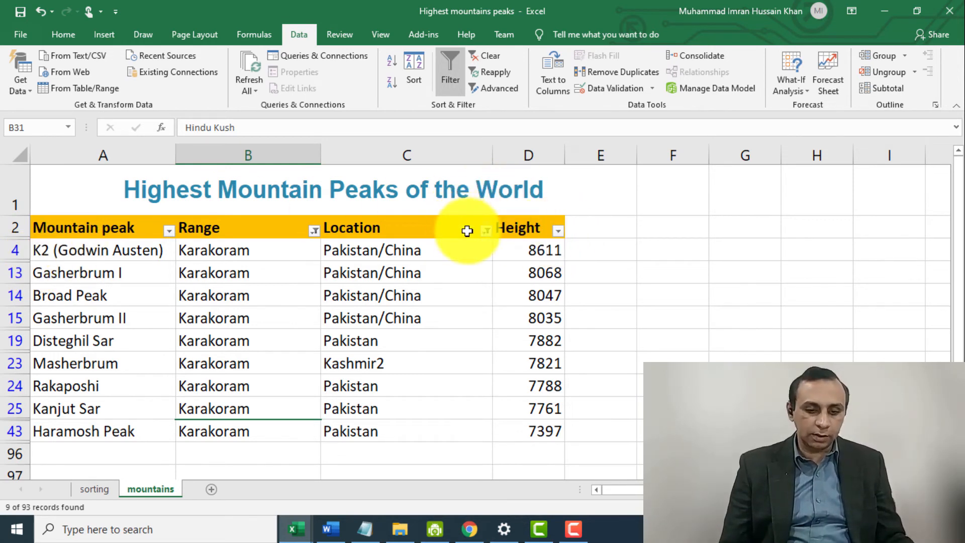
click(490, 60)
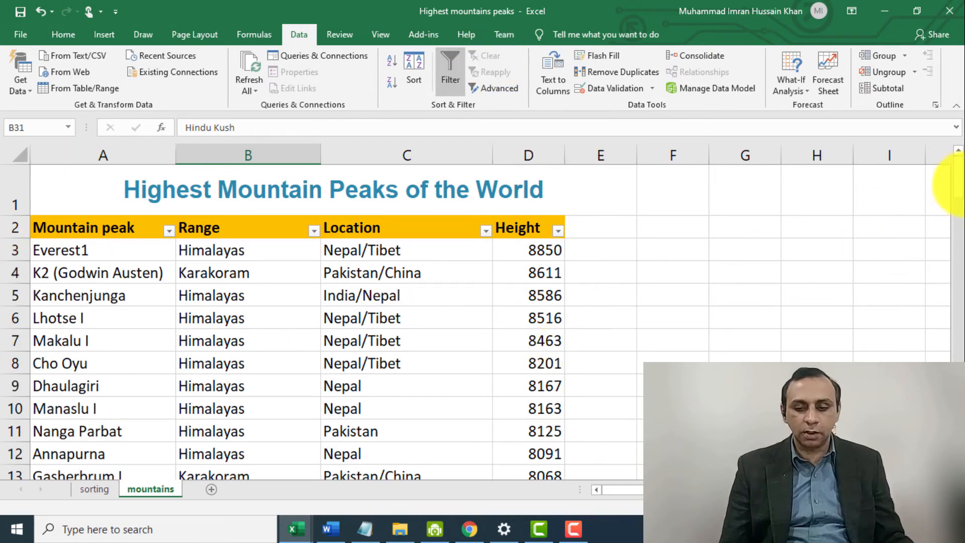
drag(957, 178, 948, 291)
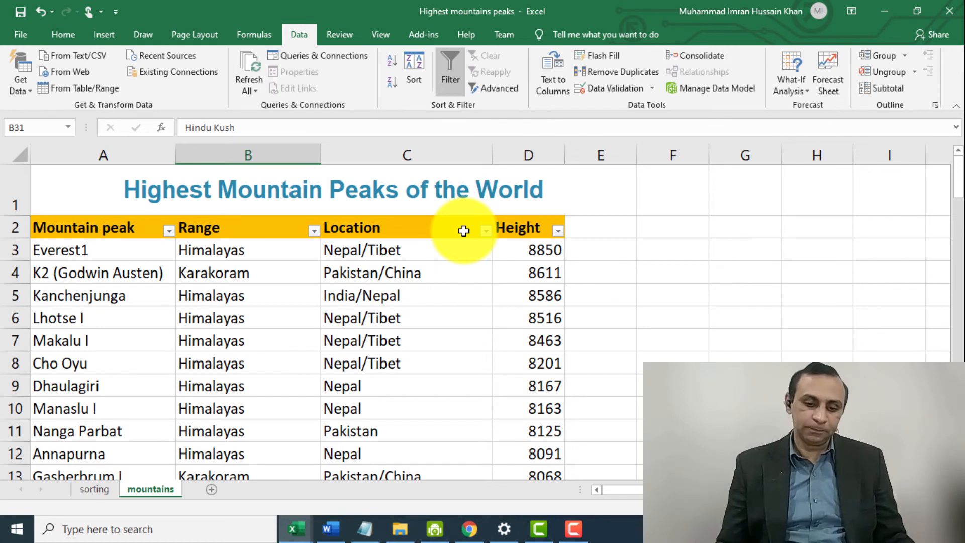
Step: Filter the Height column with a Between number filter, from 7000 to 9000, and check the remaining rows down to the last one
click(559, 232)
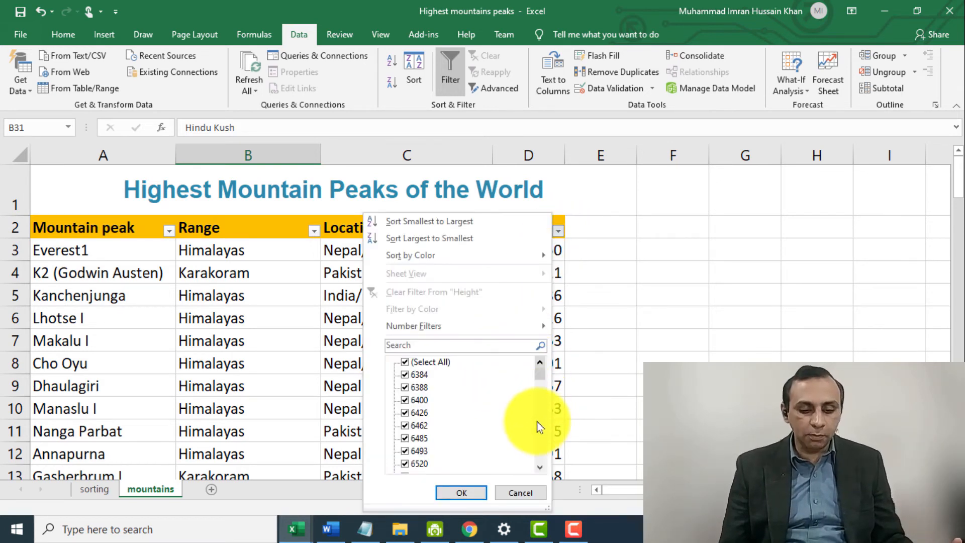
scroll(539, 422, down, 10)
scroll(541, 402, up, 10)
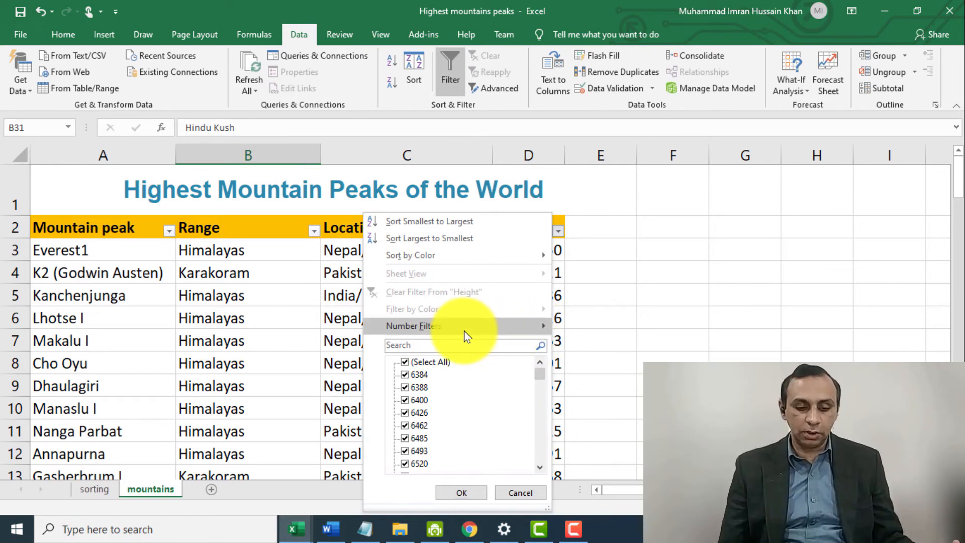
mouse_move(459, 330)
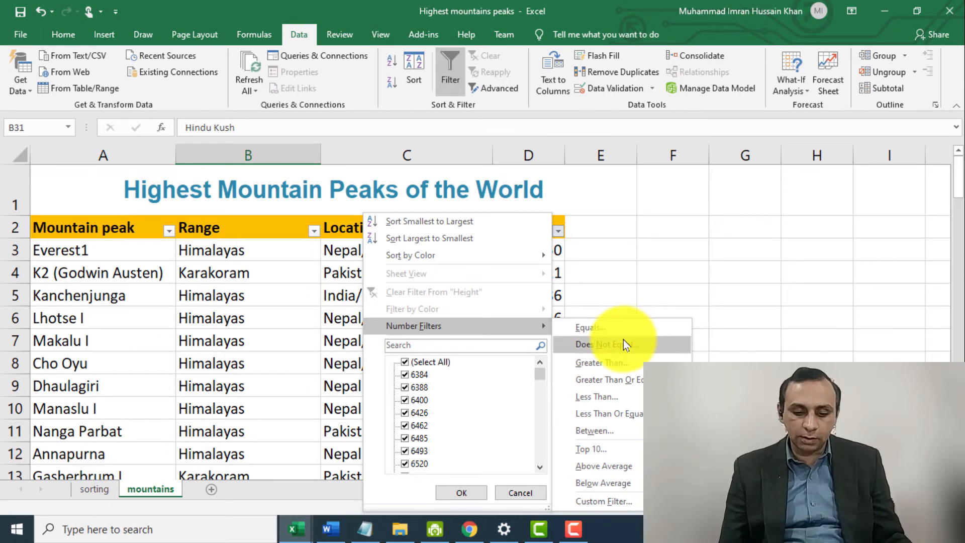
click(604, 430)
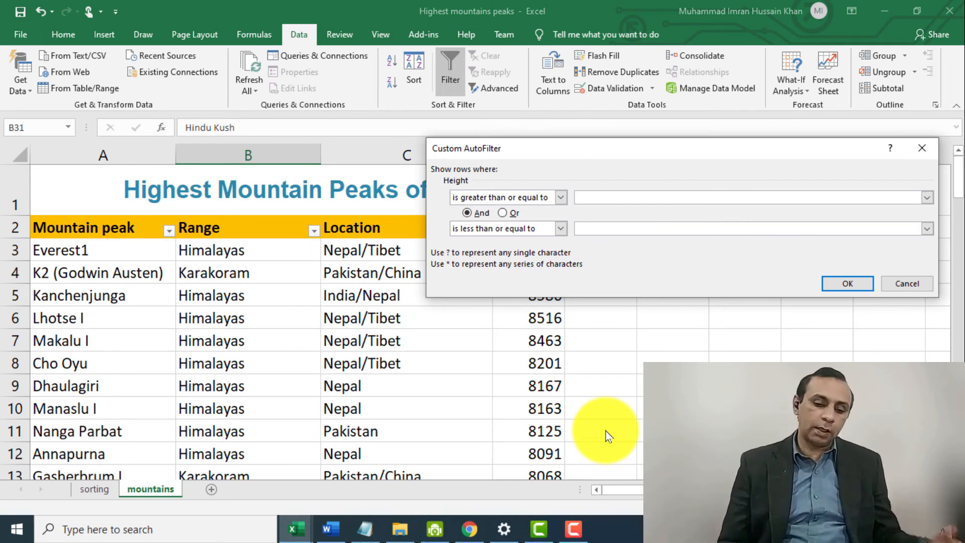
text(7000)
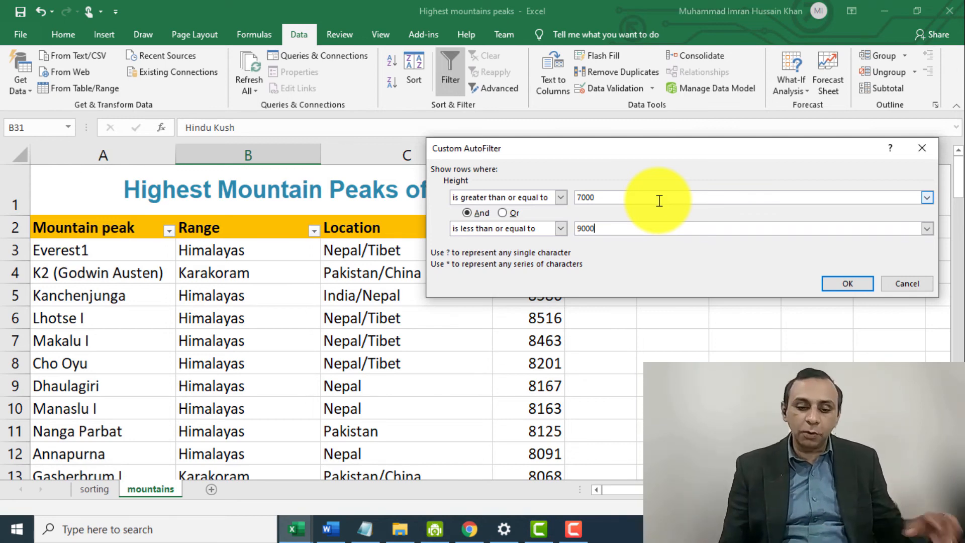
click(835, 285)
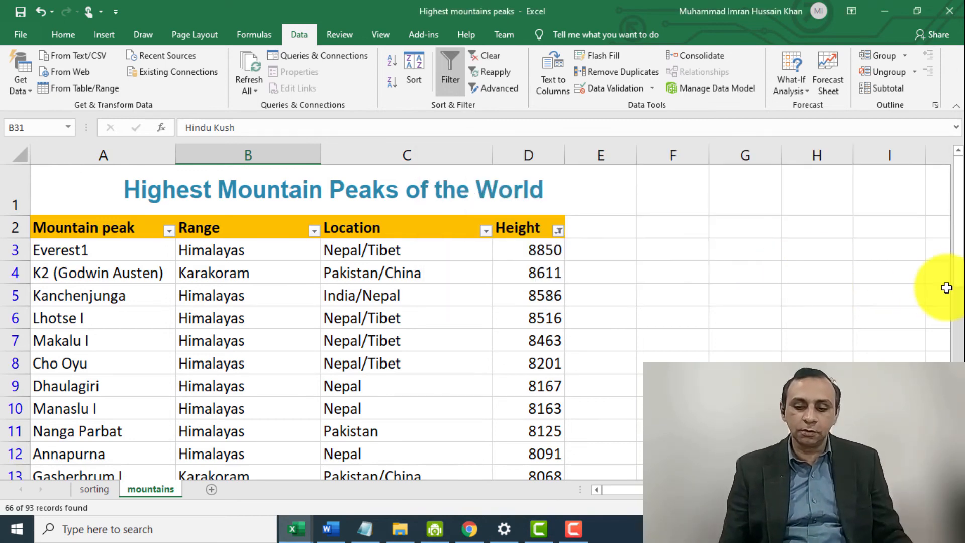
scroll(947, 329, down, 18)
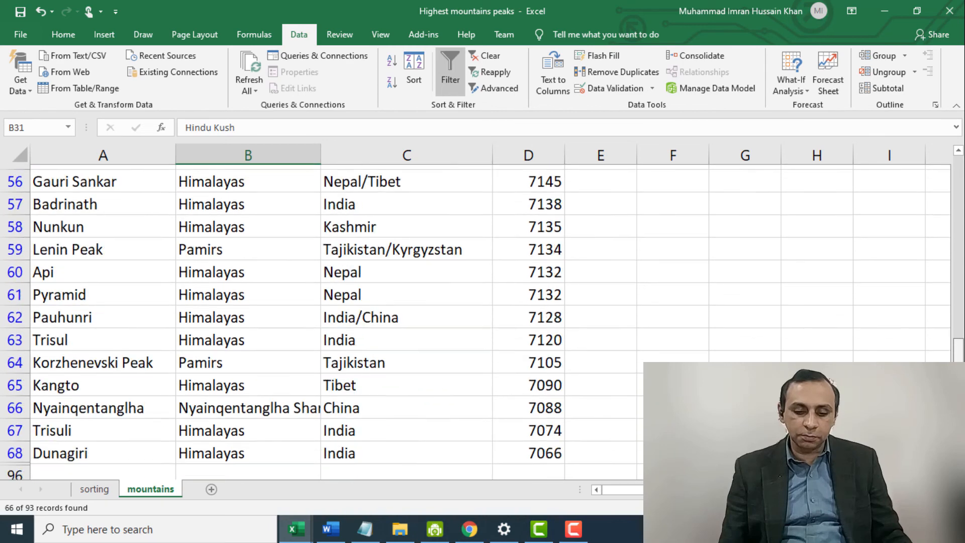
scroll(637, 437, down, 2)
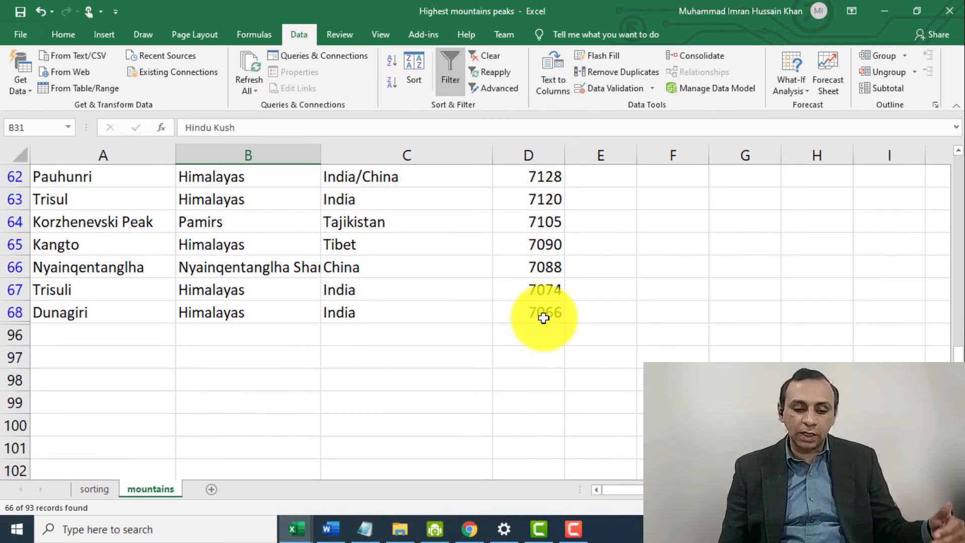
Step: Change the Height column's Between number filter to show only peaks from 8000 to 9000
click(544, 317)
scroll(752, 320, up, 4)
scroll(758, 315, down, 3)
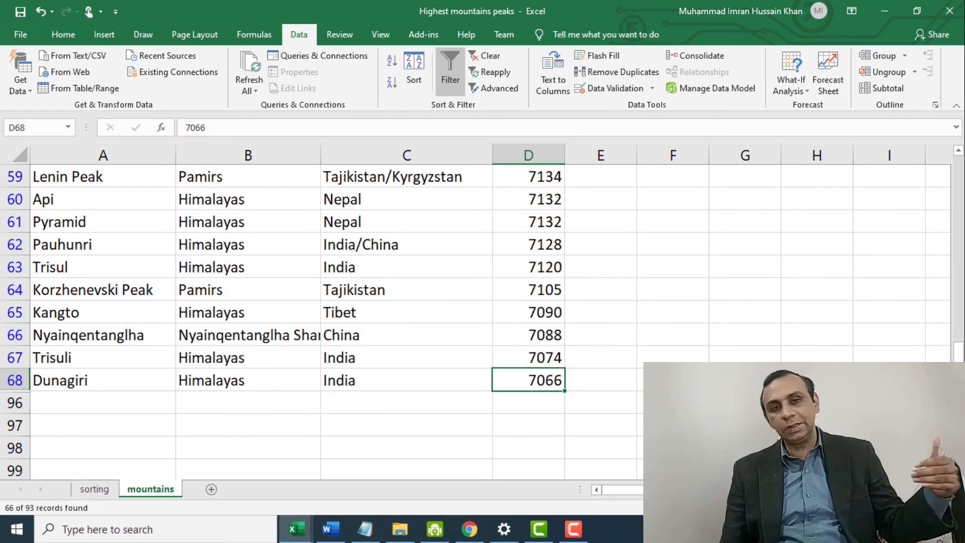
drag(957, 351, 947, 183)
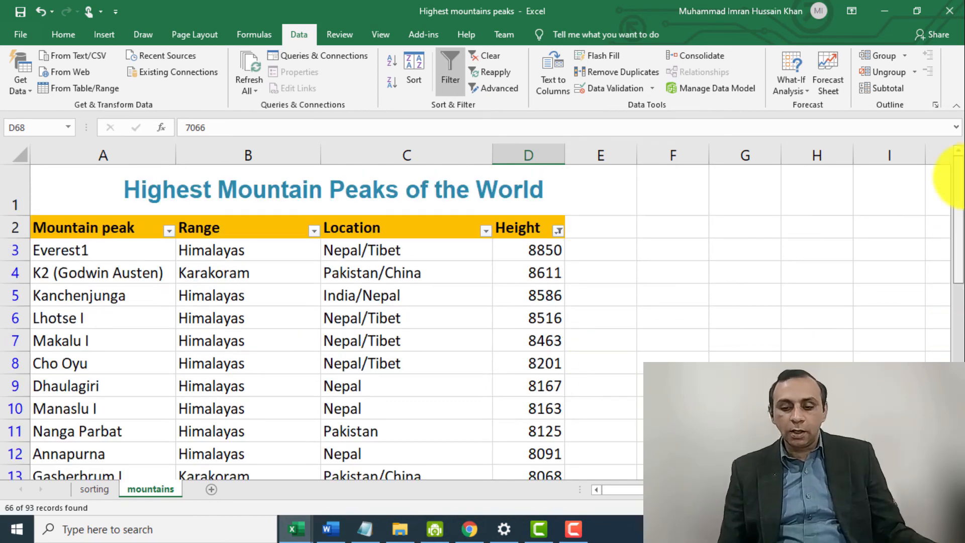
click(559, 232)
scroll(482, 376, down, 1)
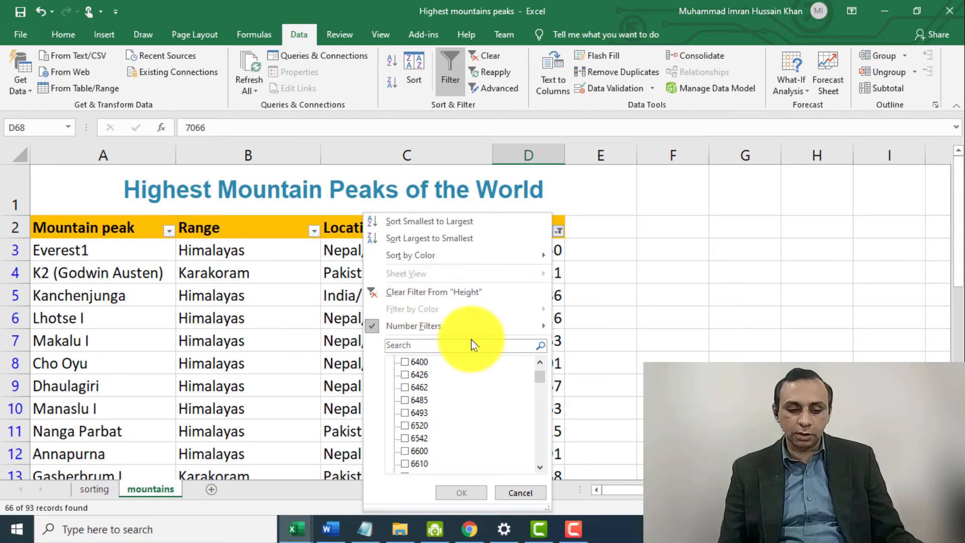
mouse_move(486, 327)
click(602, 415)
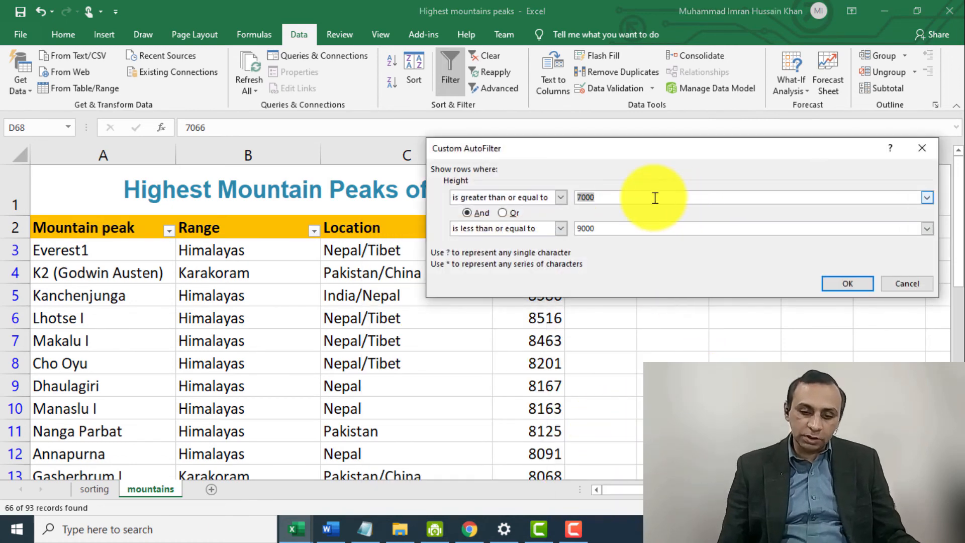
text(8000)
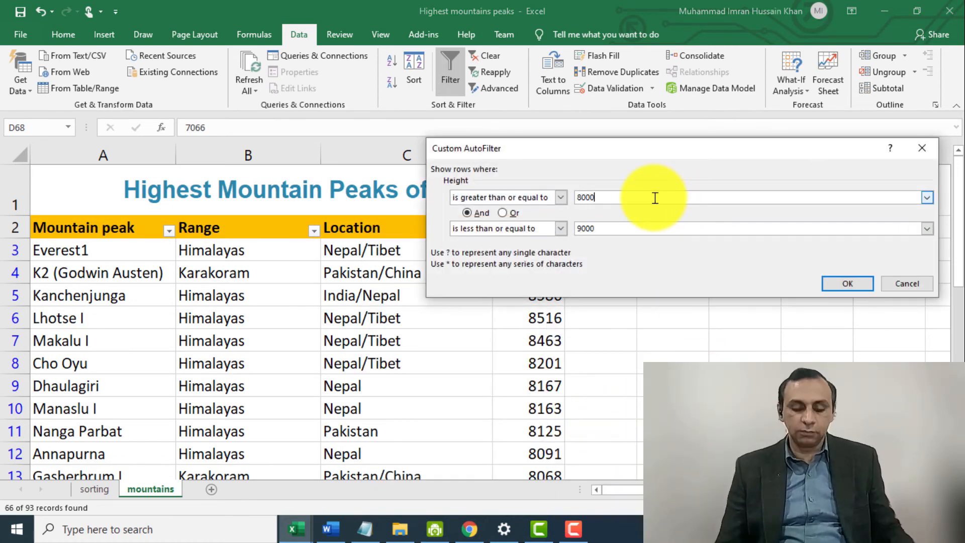
click(637, 227)
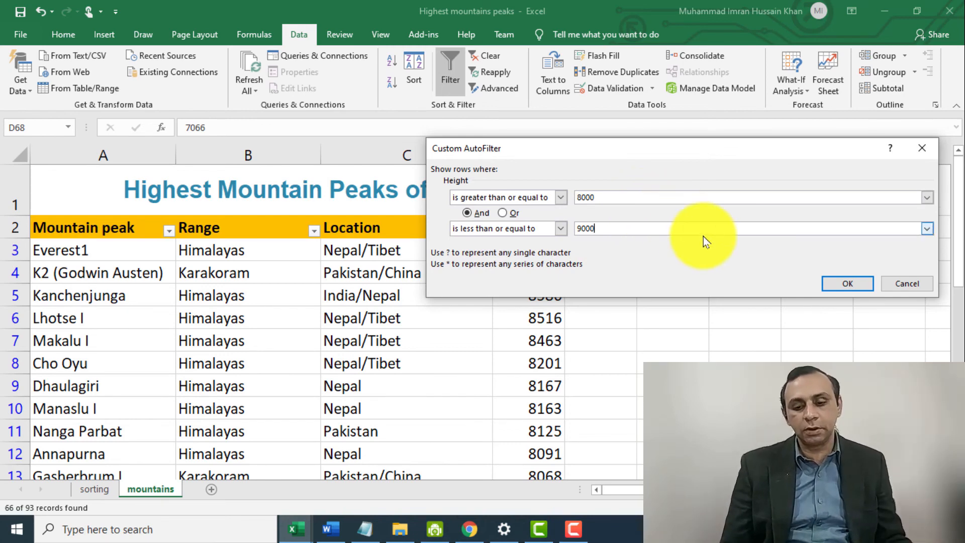
click(846, 283)
Step: Check the filtered peaks' heights from the first row down to the last remaining row, Shishma Pangma
scroll(720, 308, down, 4)
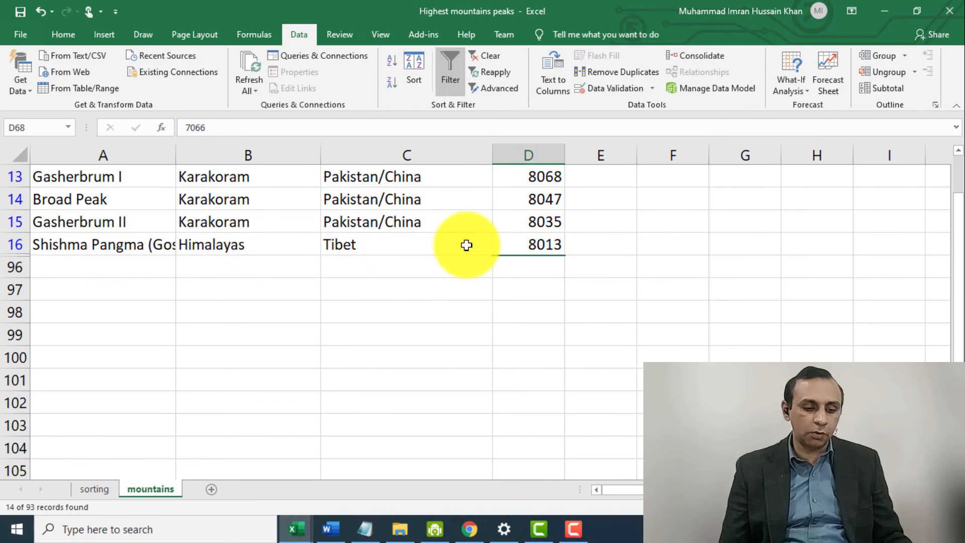
click(596, 244)
scroll(284, 255, up, 4)
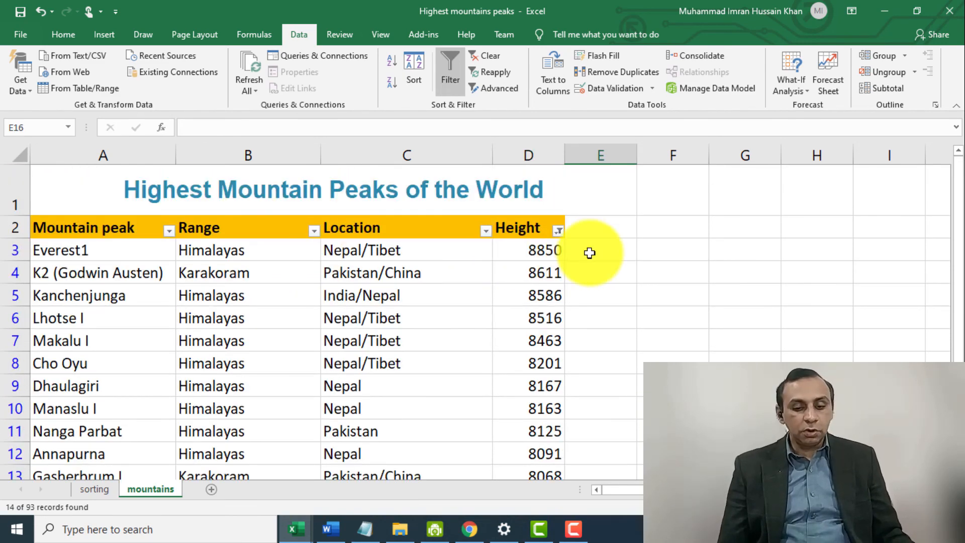
scroll(588, 252, down, 3)
scroll(589, 253, up, 3)
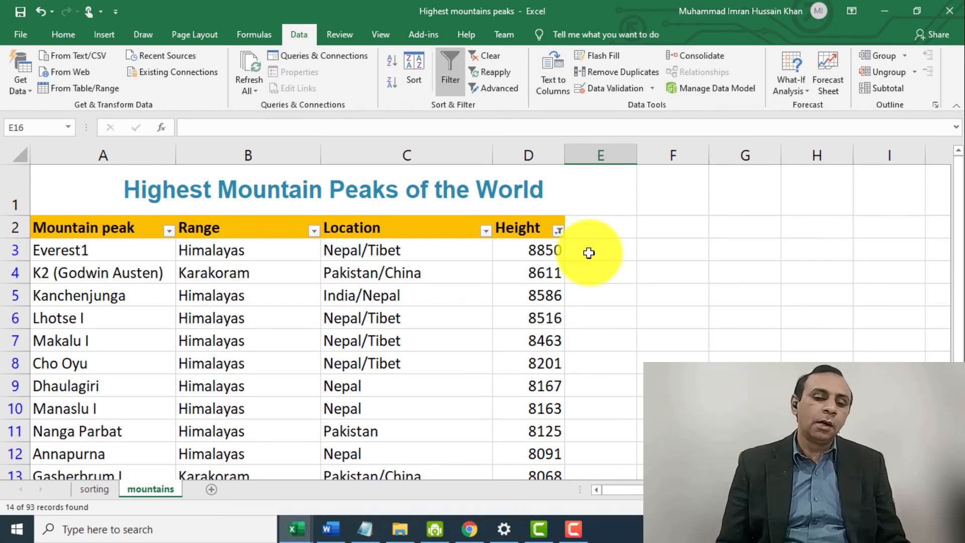
Step: View the Advanced Filter options for the mountain peaks table and close them without applying anything
click(478, 88)
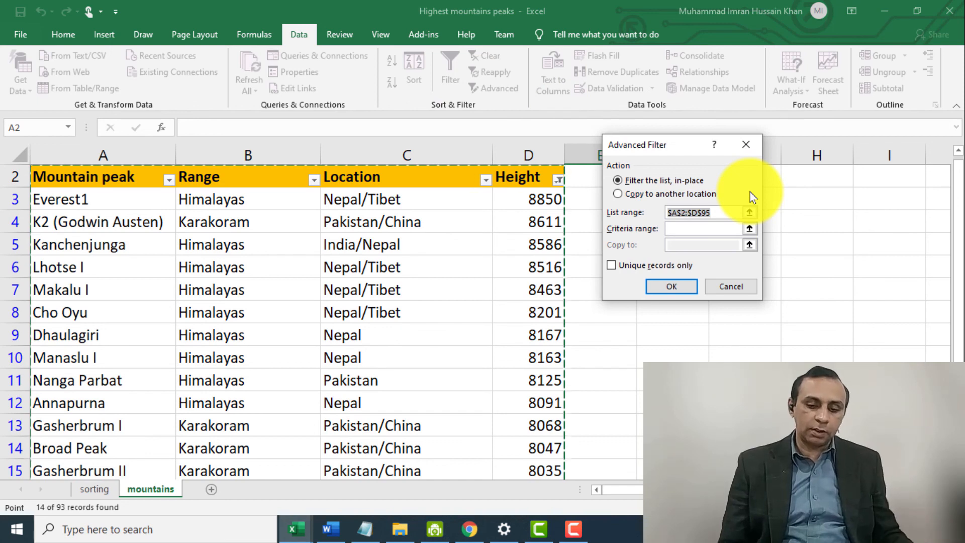
key(Escape)
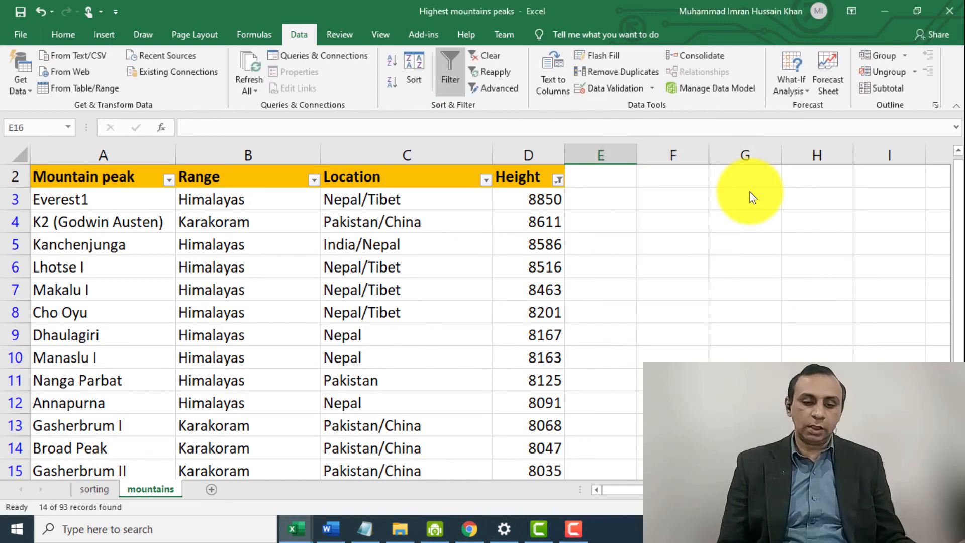